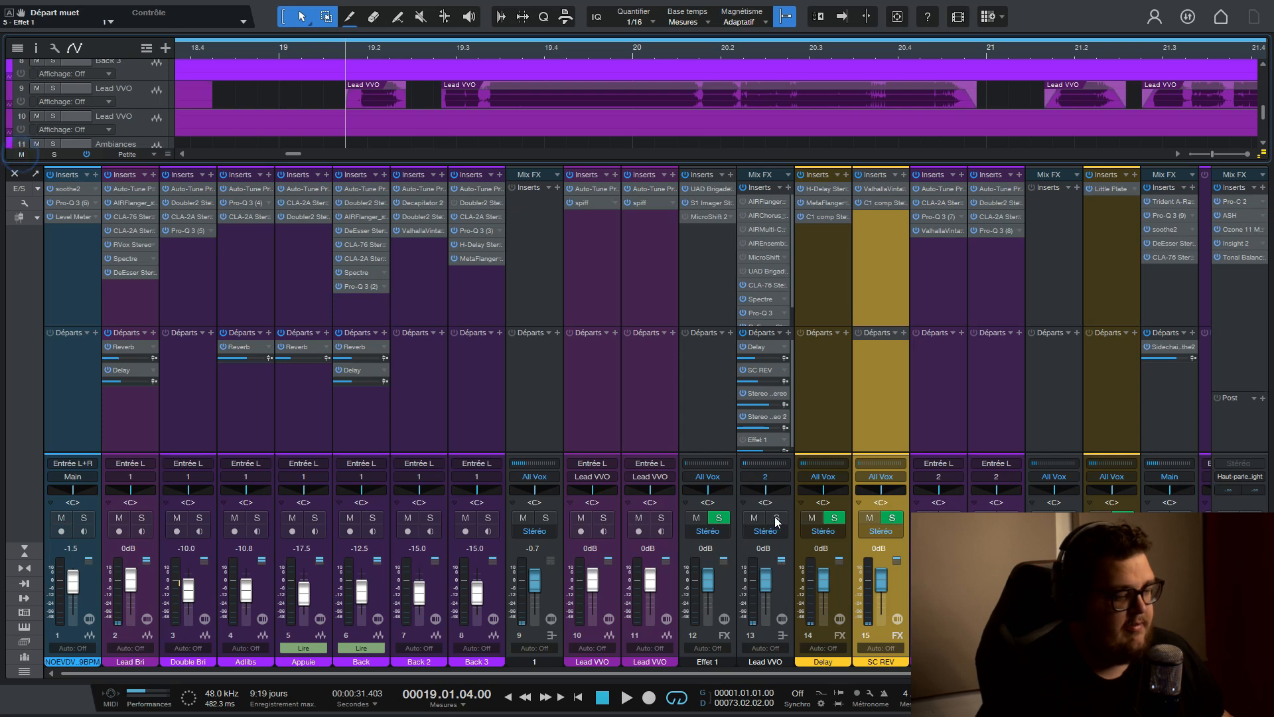
Step: Solo the Lead VVO vocals and audition the passage starting at bar 19
{"action": "left_click", "coordinate": [665, 516]}
{"action": "key", "text": "space"}
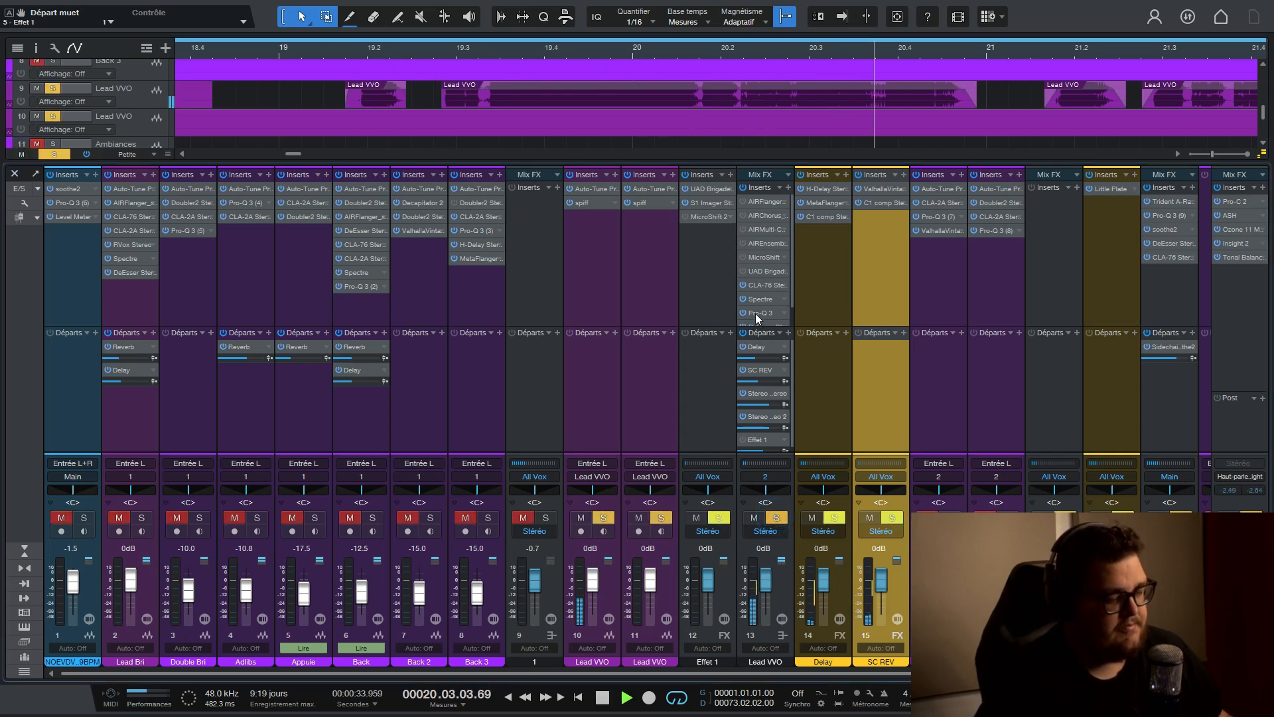
{"action": "key", "text": "space"}
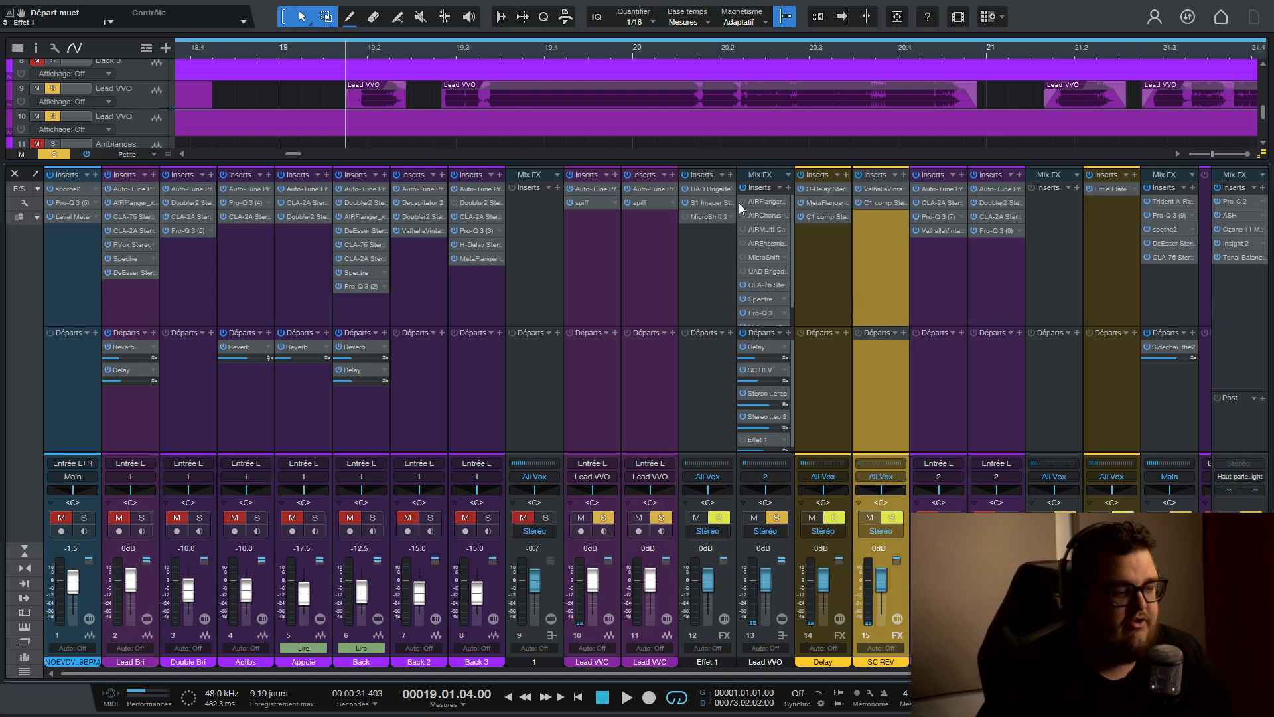
Step: Enable the AIRFlanger insert on the Lead VVO bus, set its mix to 10%, and audition it
{"action": "left_click", "coordinate": [766, 201]}
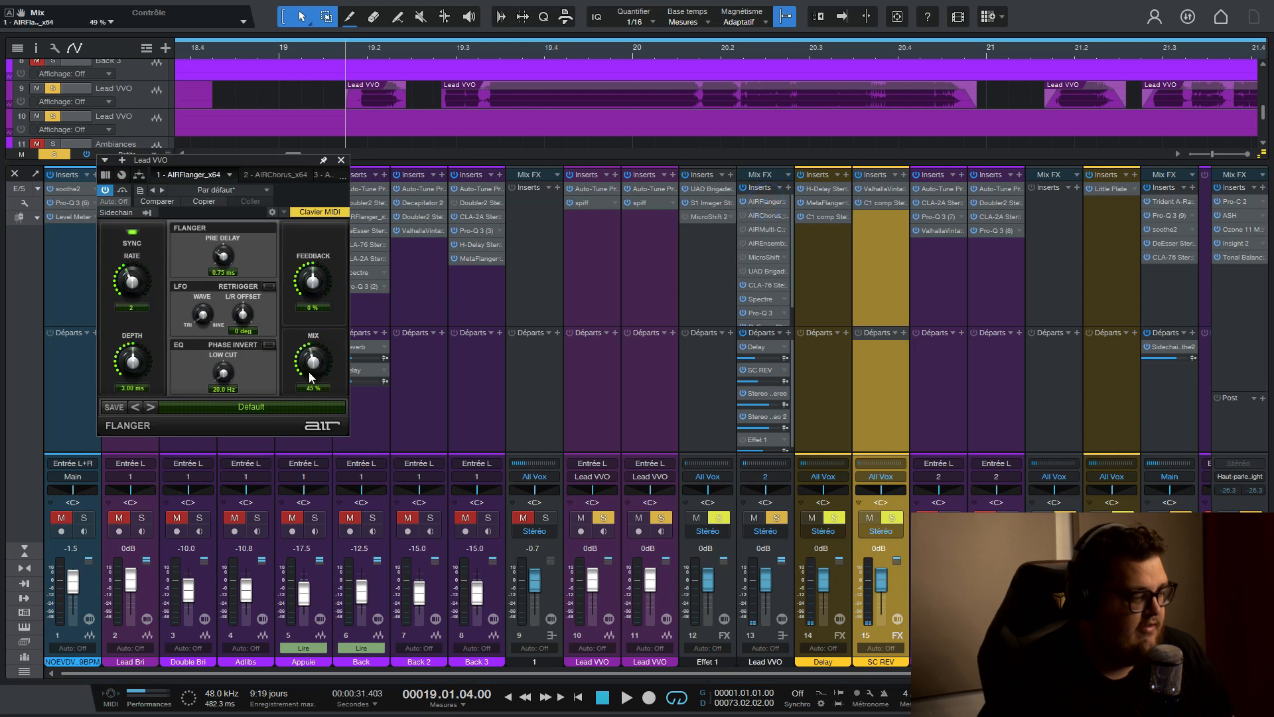
{"action": "left_click_drag", "start_coordinate": [308, 371], "coordinate": [305, 417]}
{"action": "key", "text": "space"}
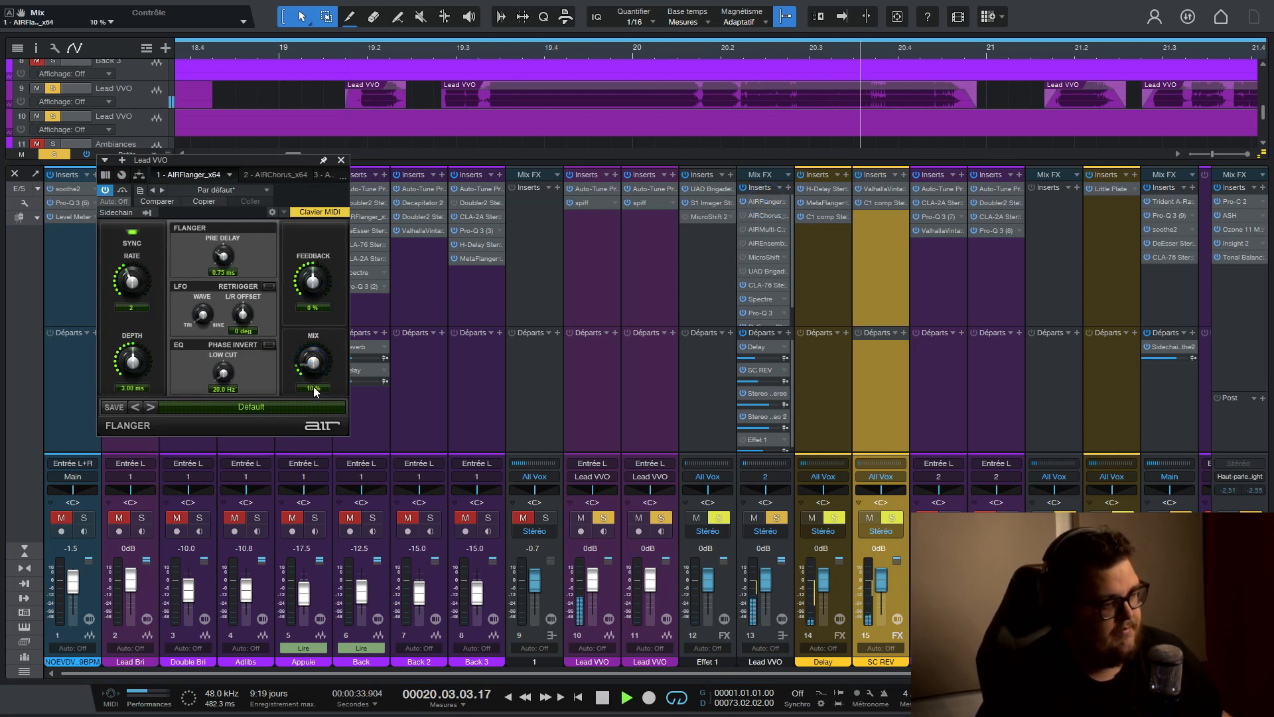
{"action": "key", "text": "space"}
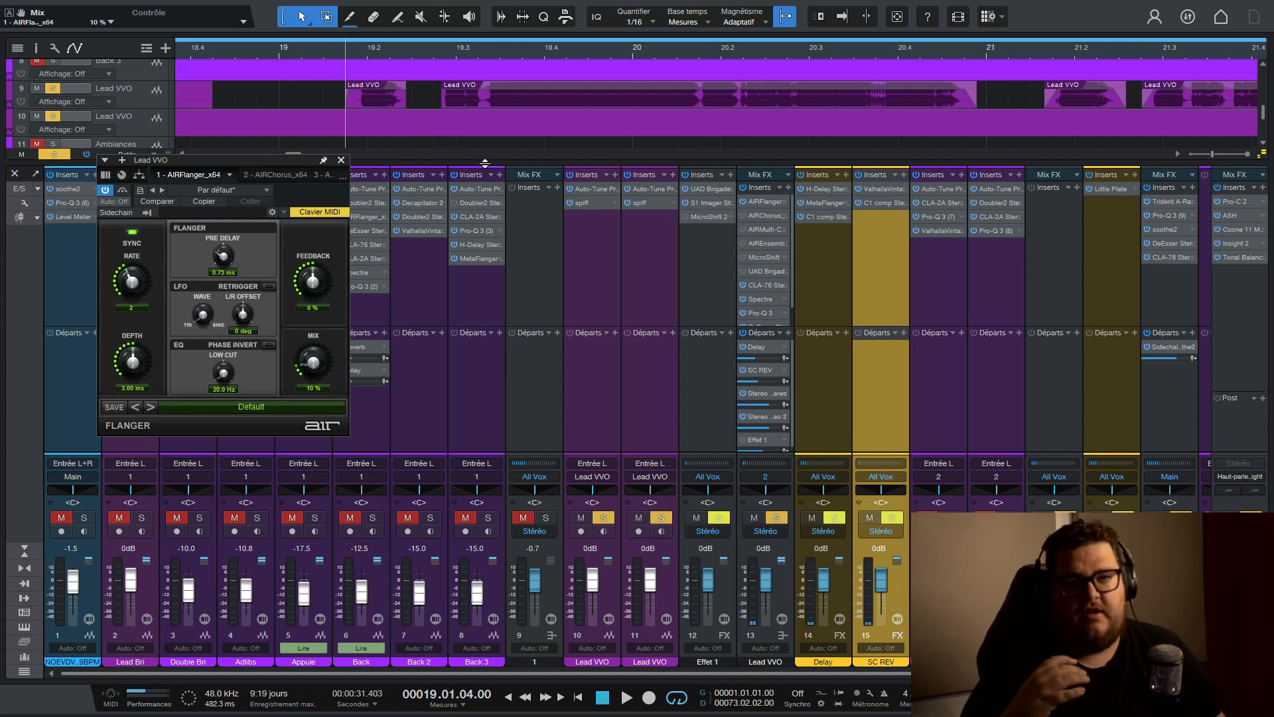
Step: Raise the AIRFlanger mix to 50% and audition the vocal with the stronger effect
{"action": "left_click_drag", "start_coordinate": [245, 154], "coordinate": [379, 148]}
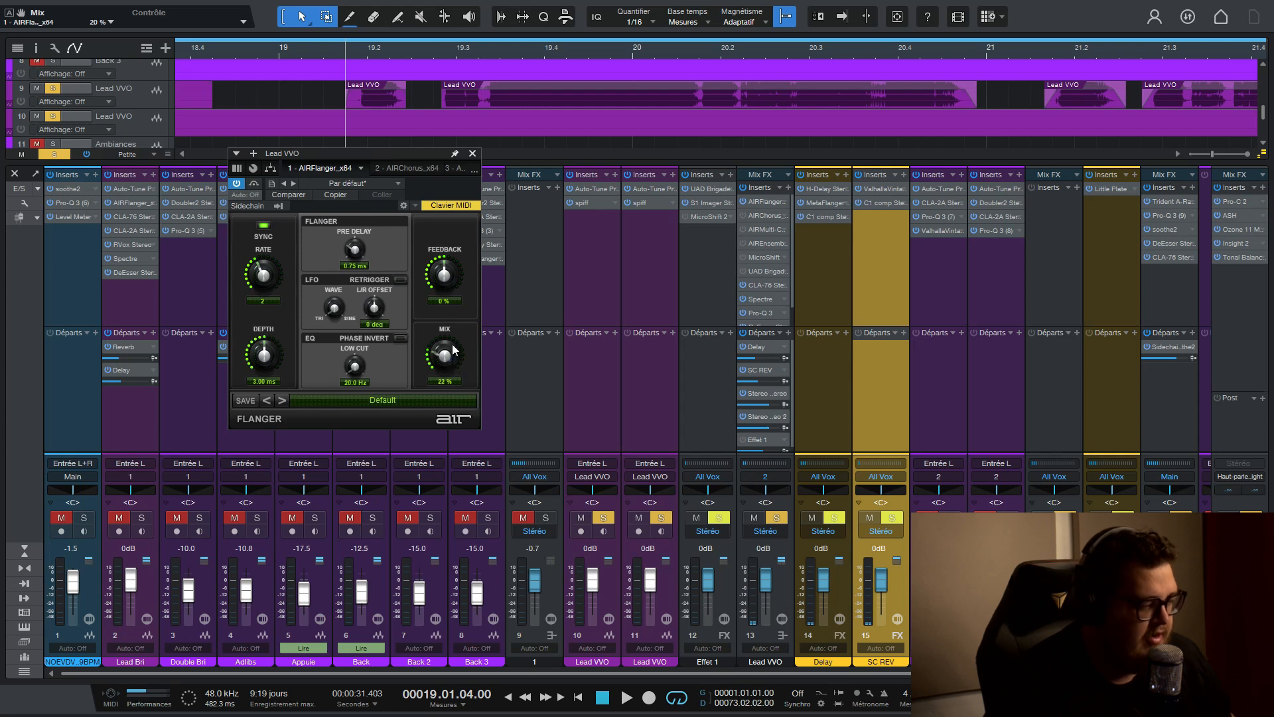
{"action": "left_click_drag", "start_coordinate": [457, 361], "coordinate": [455, 312]}
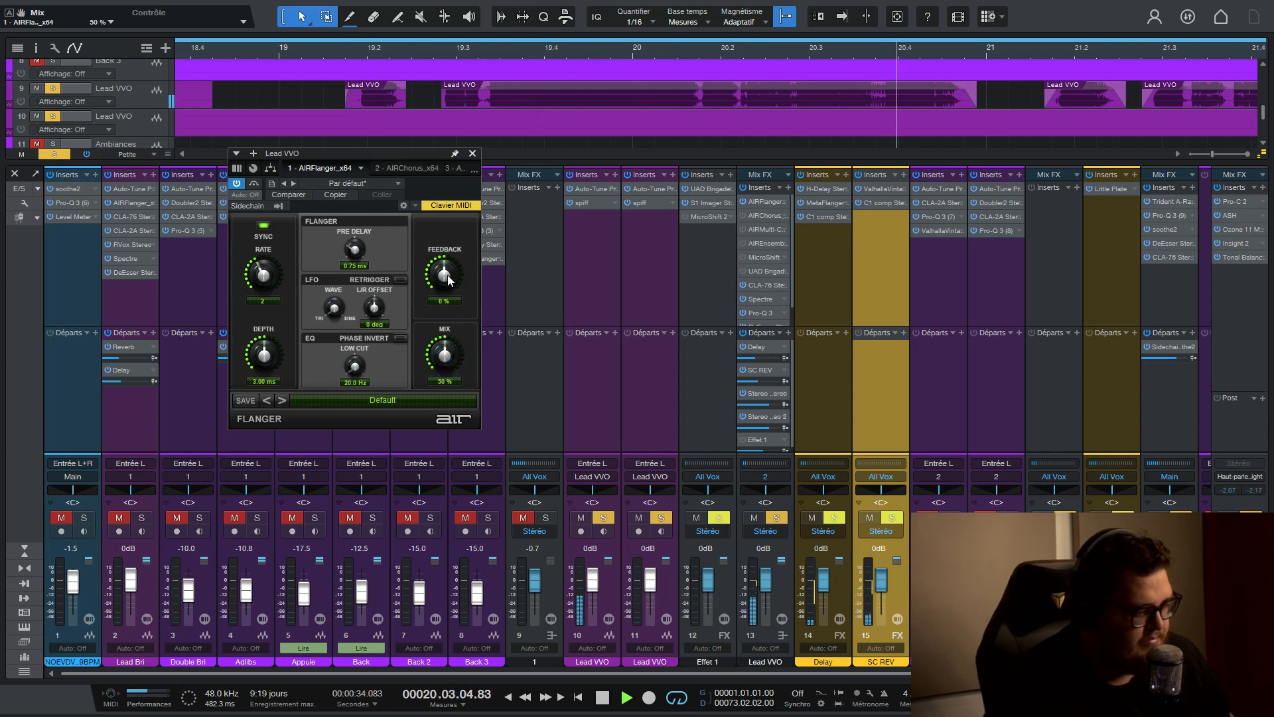
{"action": "key", "text": "space"}
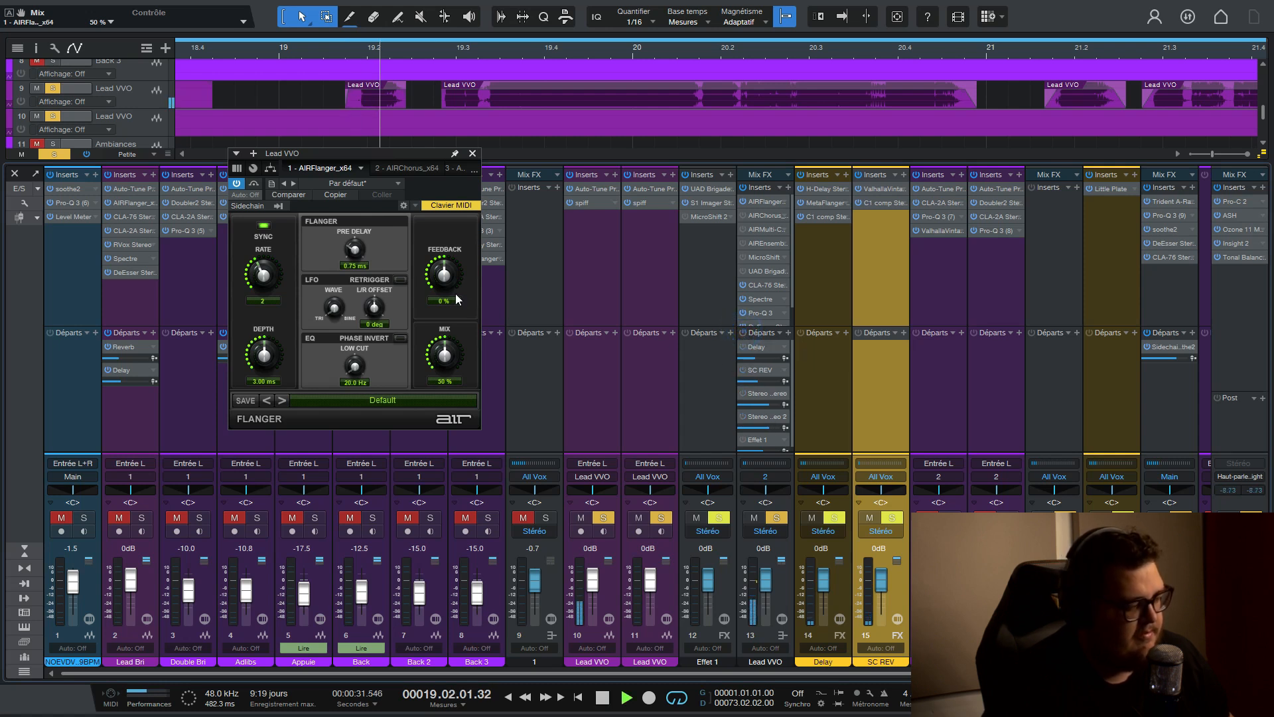
Step: Try the AIRFlanger feedback at +100% during playback, and return it to 0%
{"action": "left_click_drag", "start_coordinate": [446, 284], "coordinate": [460, 228]}
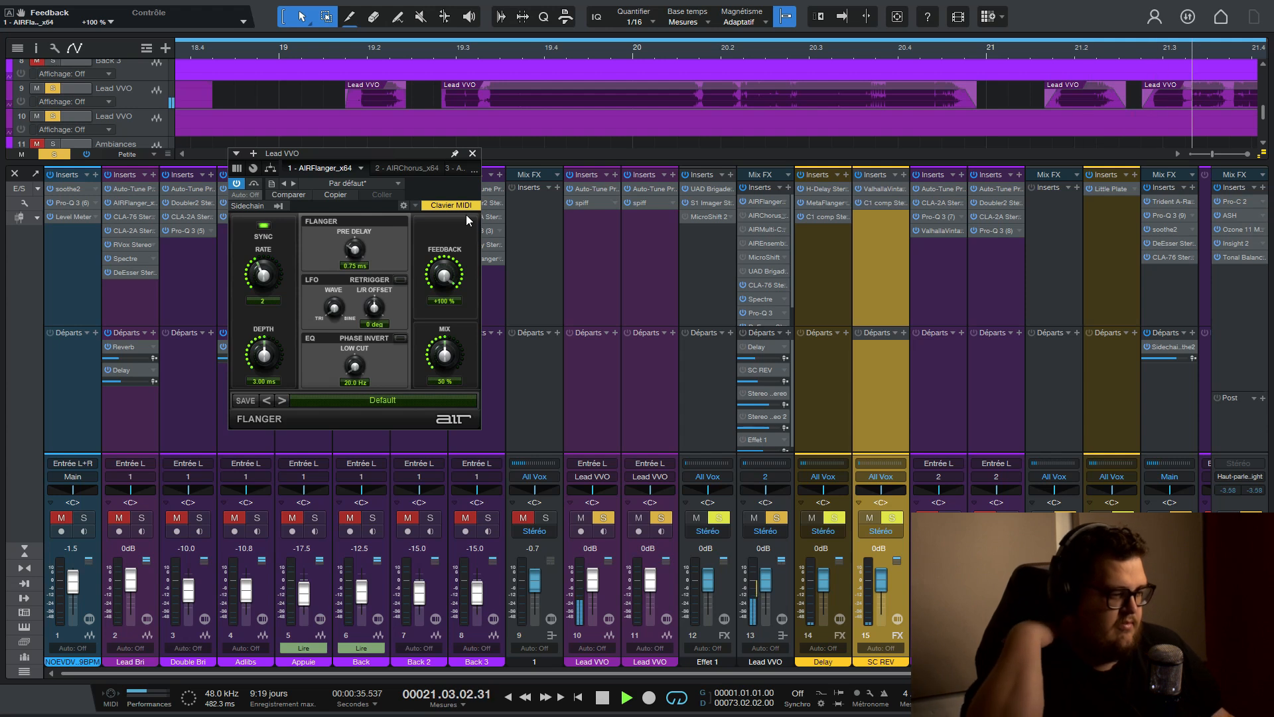
{"action": "left_click_drag", "start_coordinate": [464, 210], "coordinate": [438, 332]}
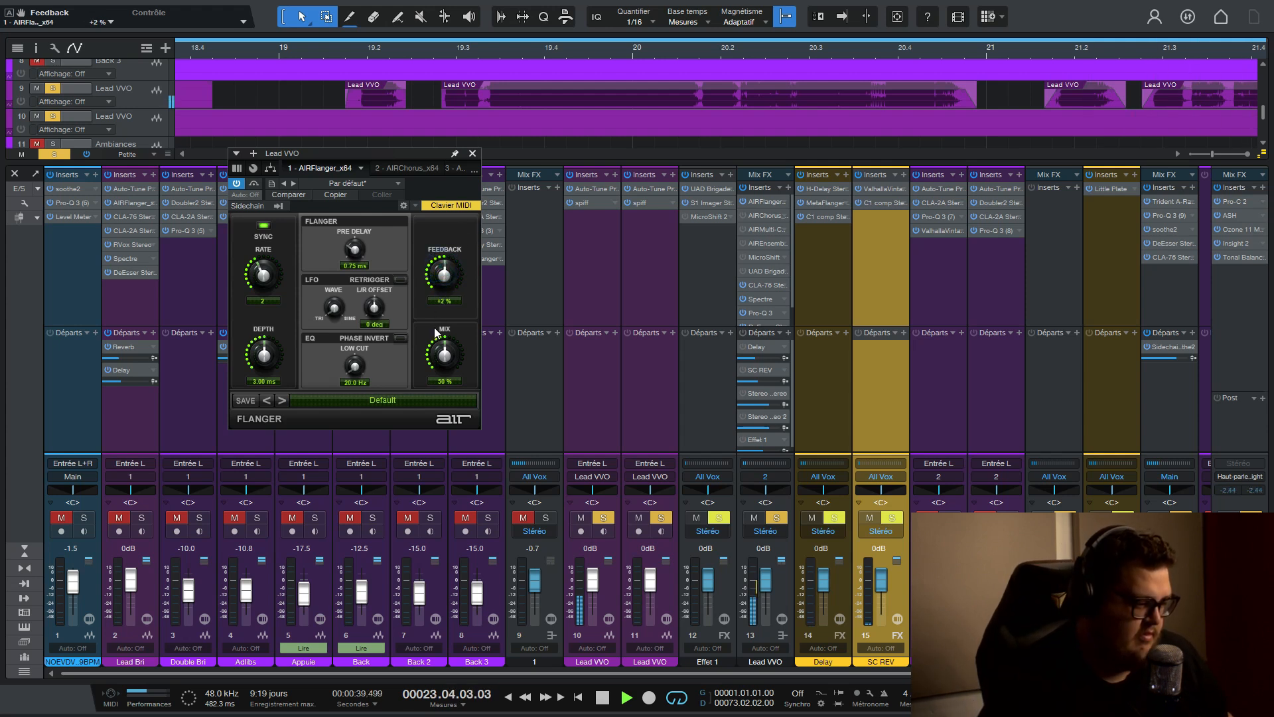
{"action": "key", "text": "space"}
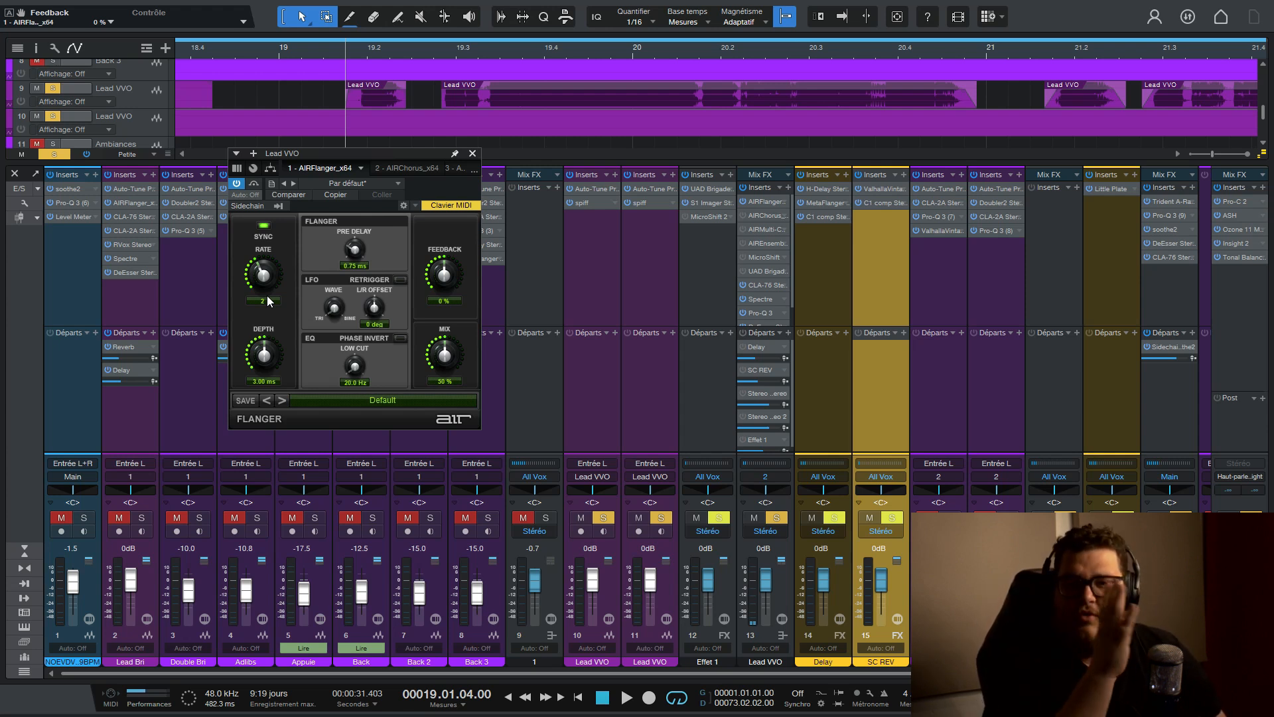
Step: Set the AIRFlanger rate to 4 while auditioning the lead vocal
{"action": "key", "text": "space"}
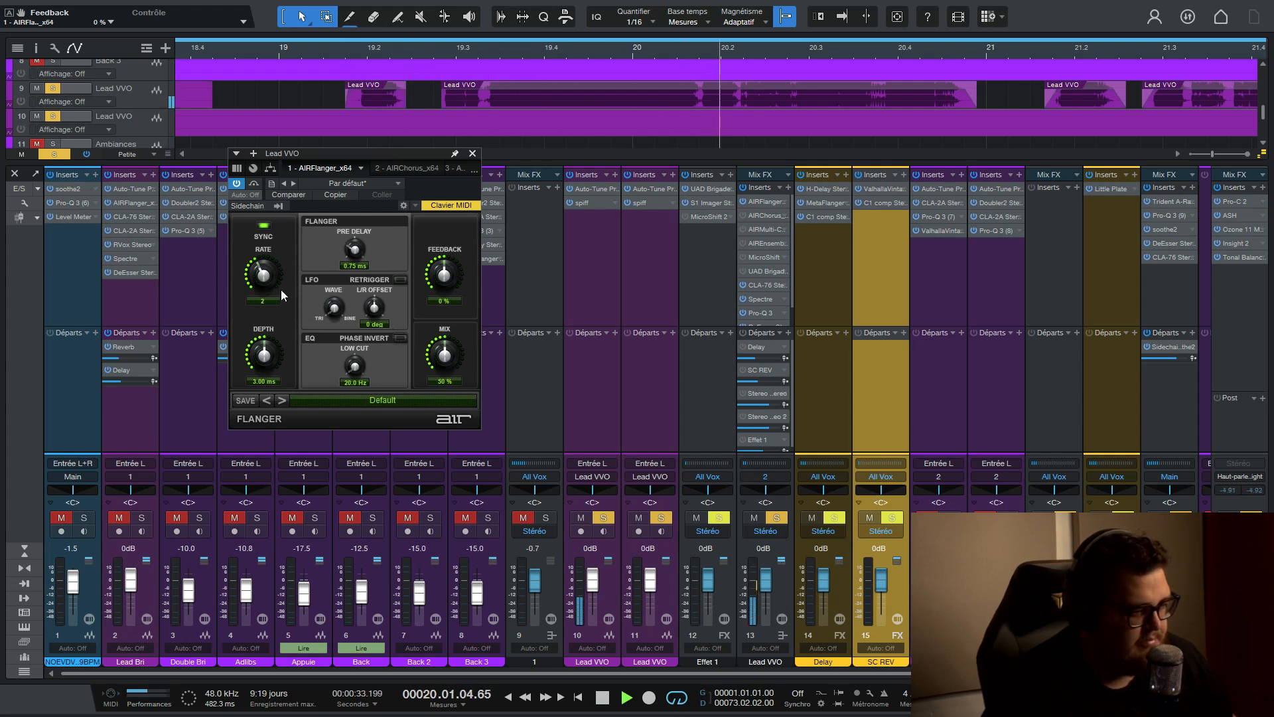
{"action": "left_click_drag", "start_coordinate": [264, 275], "coordinate": [265, 264]}
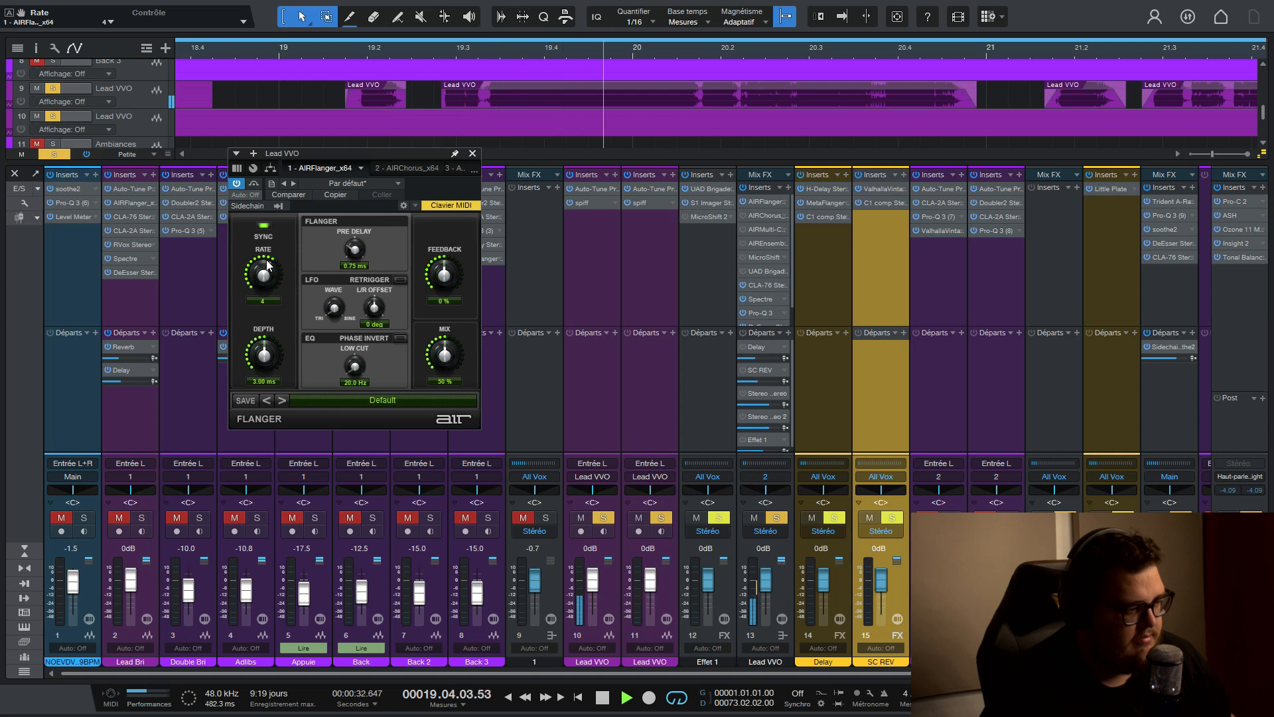
{"action": "key", "text": "space"}
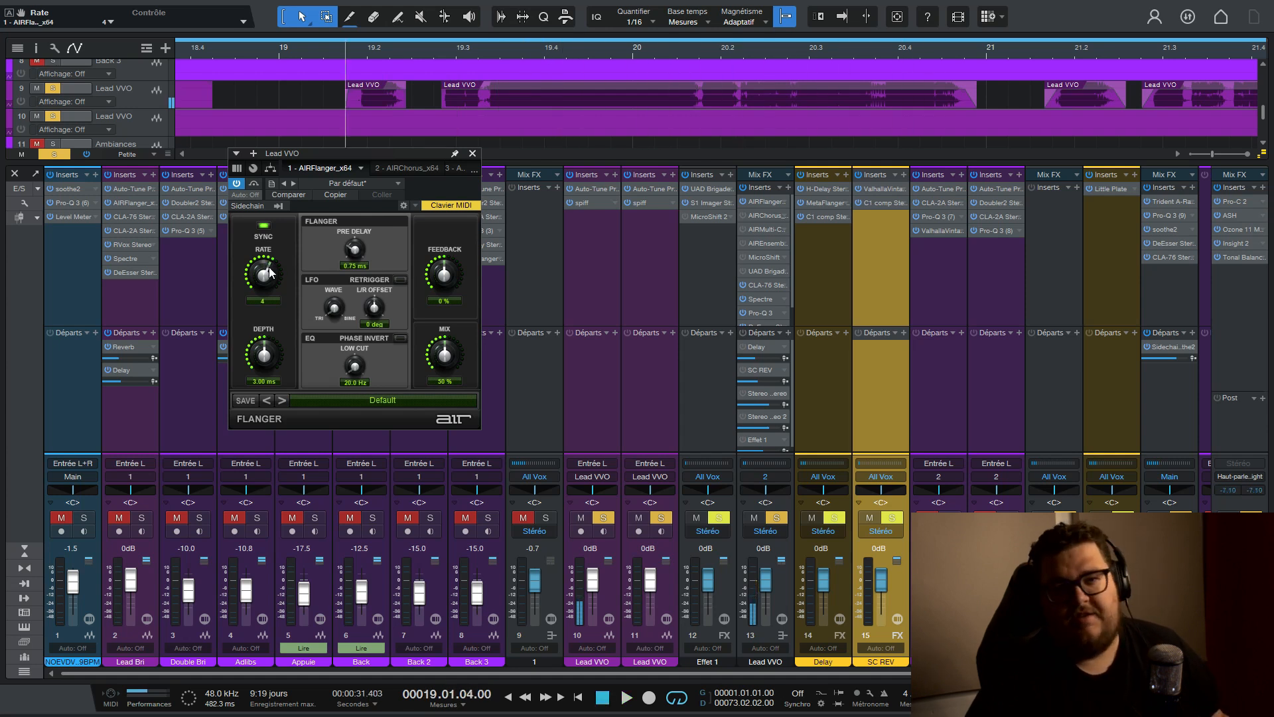
Step: Set the AIRFlanger rate to 8 and audition the vocal passage from bar 19
{"action": "left_click_drag", "start_coordinate": [269, 271], "coordinate": [266, 261]}
{"action": "key", "text": "space"}
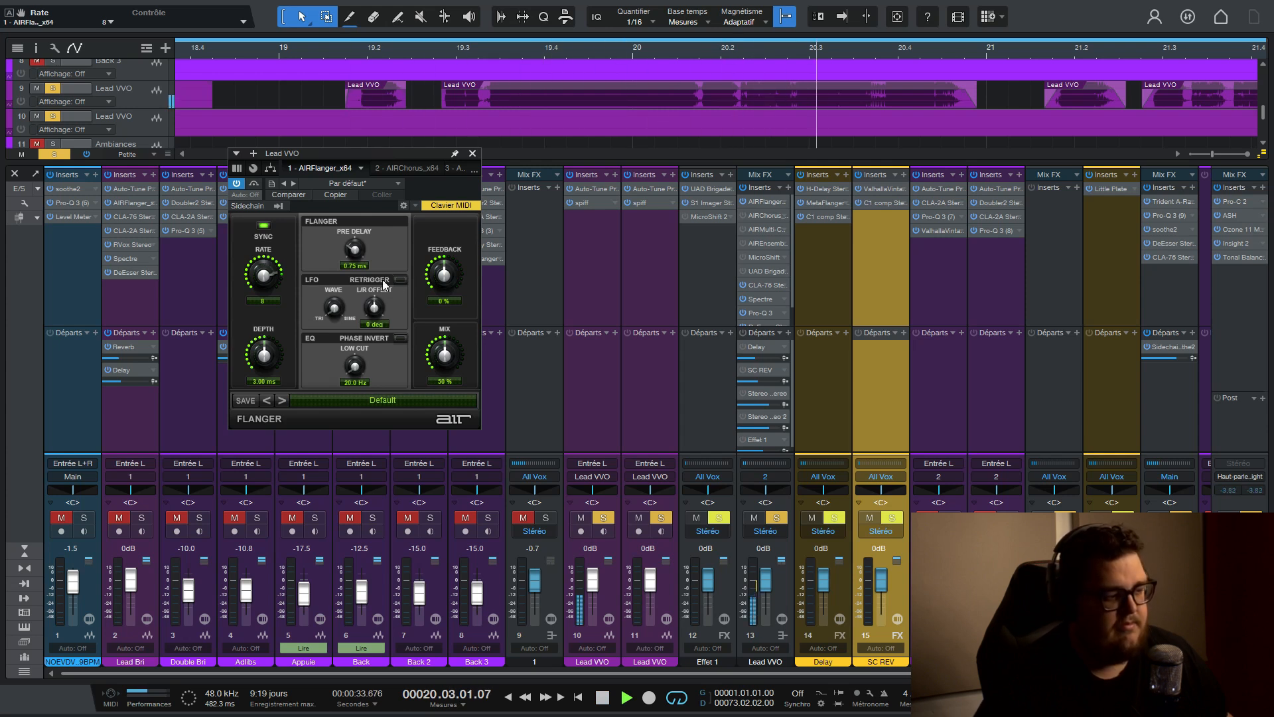
{"action": "key", "text": "space"}
{"action": "key", "text": "space"}
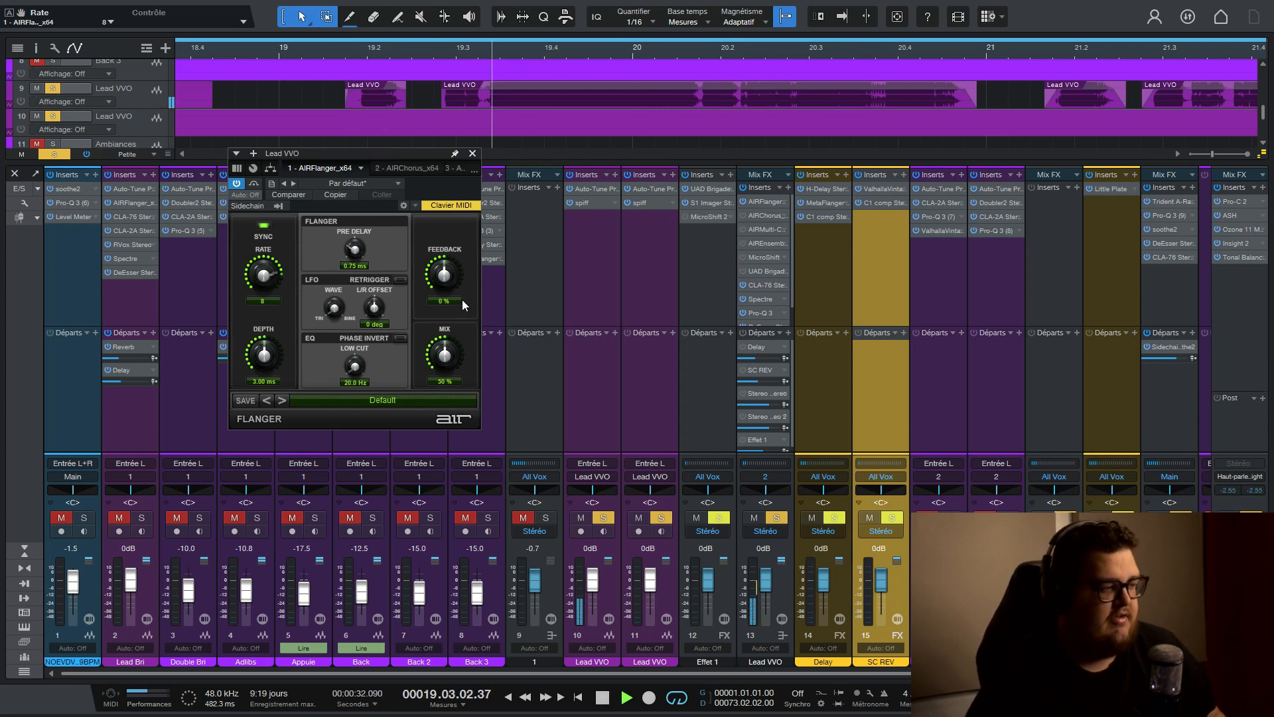
{"action": "key", "text": "space"}
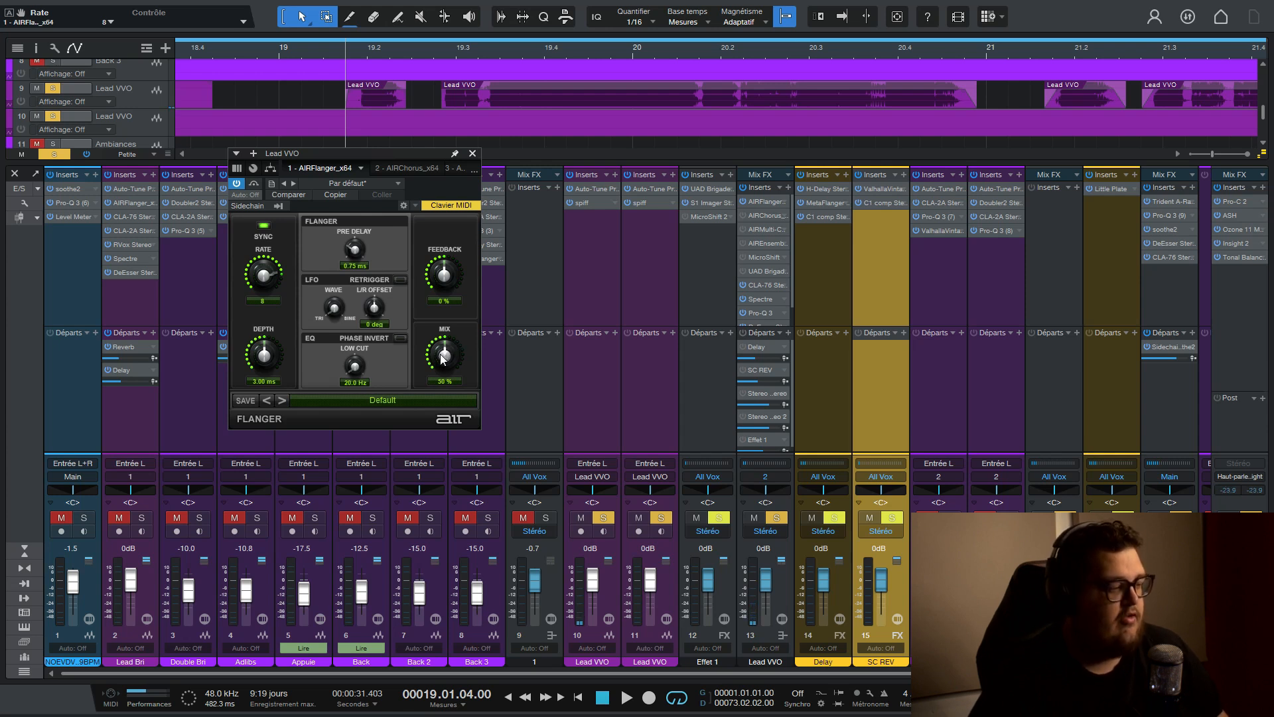
Step: Reduce the AIRFlanger mix to 10% and audition the subtle flanging
{"action": "left_click_drag", "start_coordinate": [438, 400], "coordinate": [437, 408]}
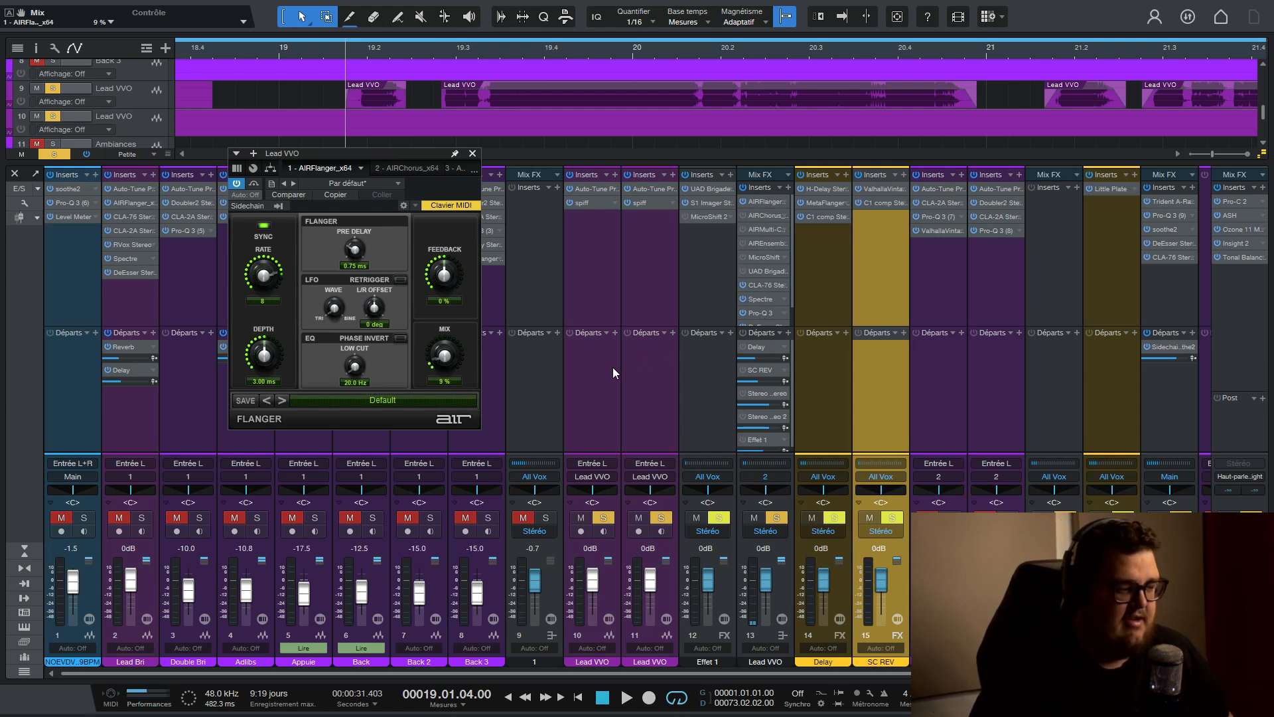
{"action": "left_click_drag", "start_coordinate": [445, 358], "coordinate": [445, 357]}
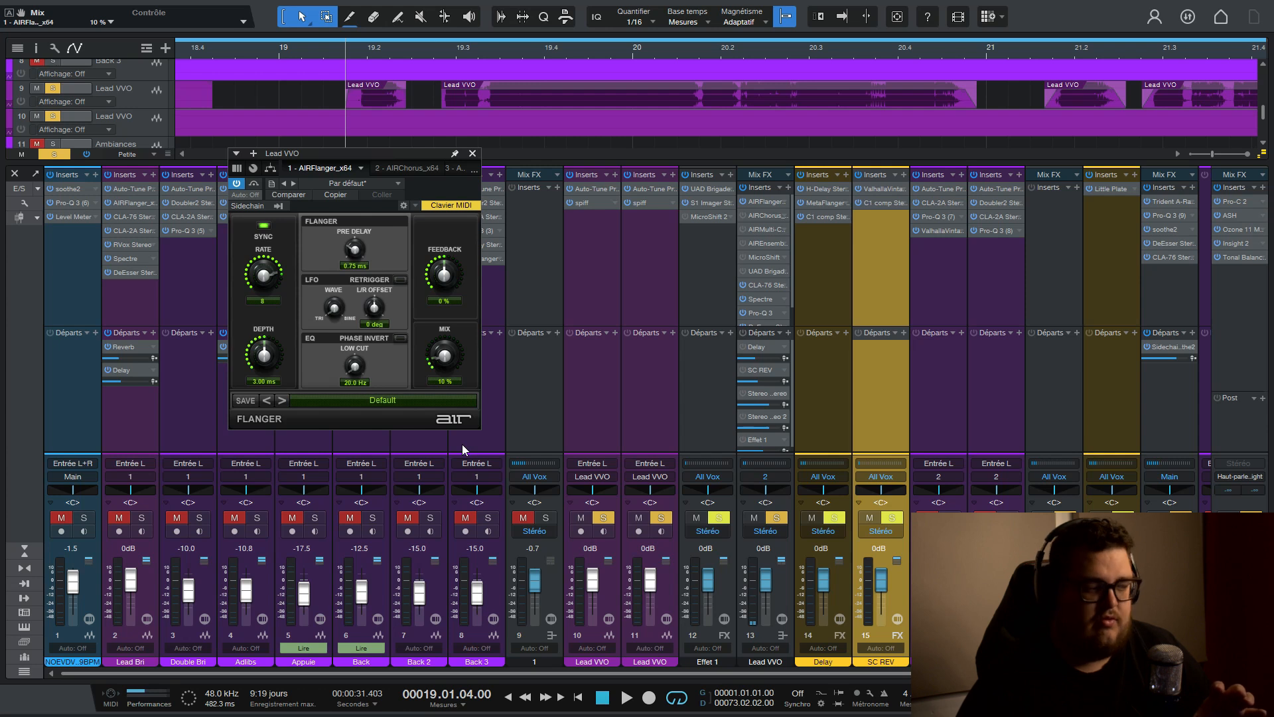
{"action": "key", "text": "space"}
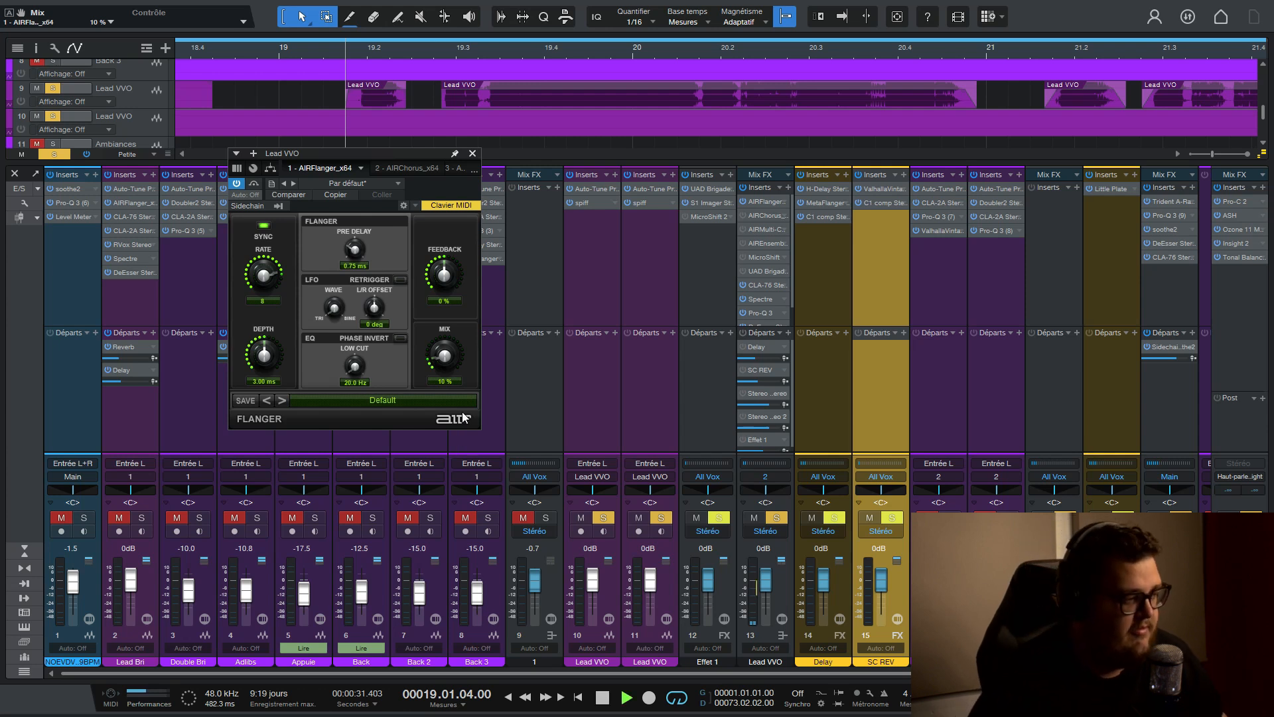
{"action": "key", "text": "space"}
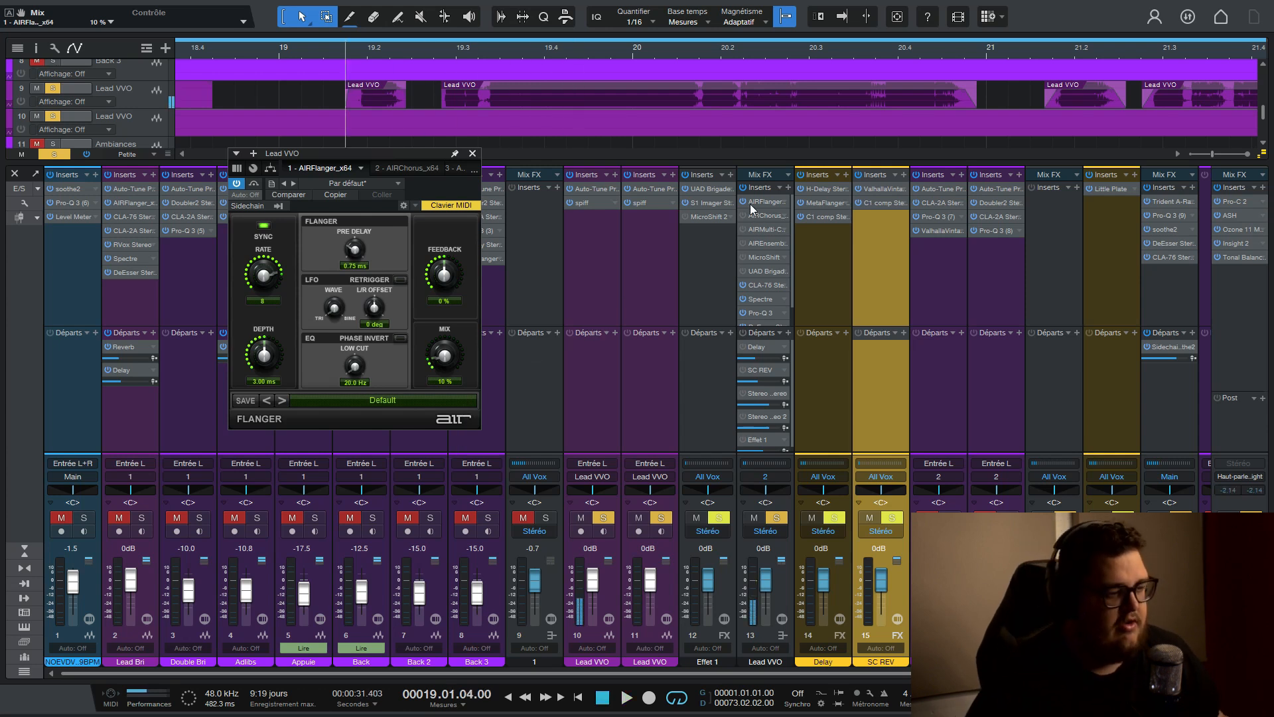
Step: Insert MetaFlanger Stereo on the Lead VVO bus directly after the AIRFlanger and start playback
{"action": "left_click", "coordinate": [789, 187]}
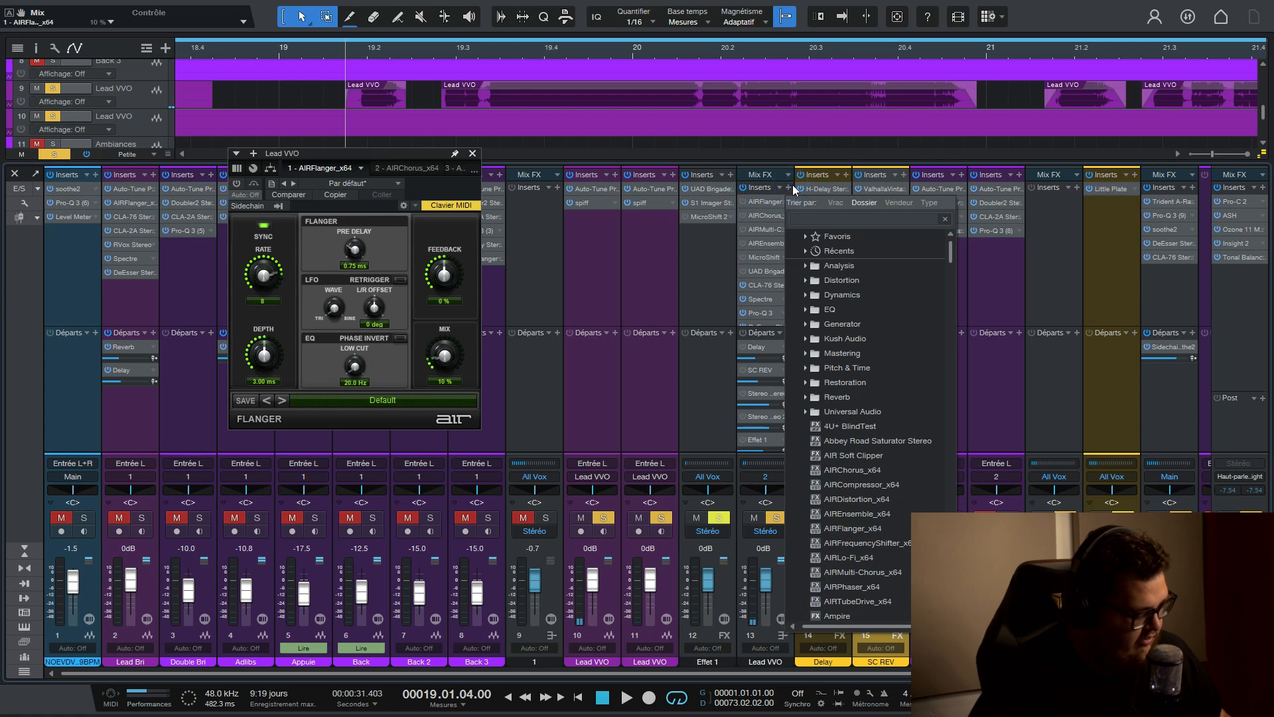
{"action": "type", "text": "flanger"}
{"action": "left_click", "coordinate": [811, 295]}
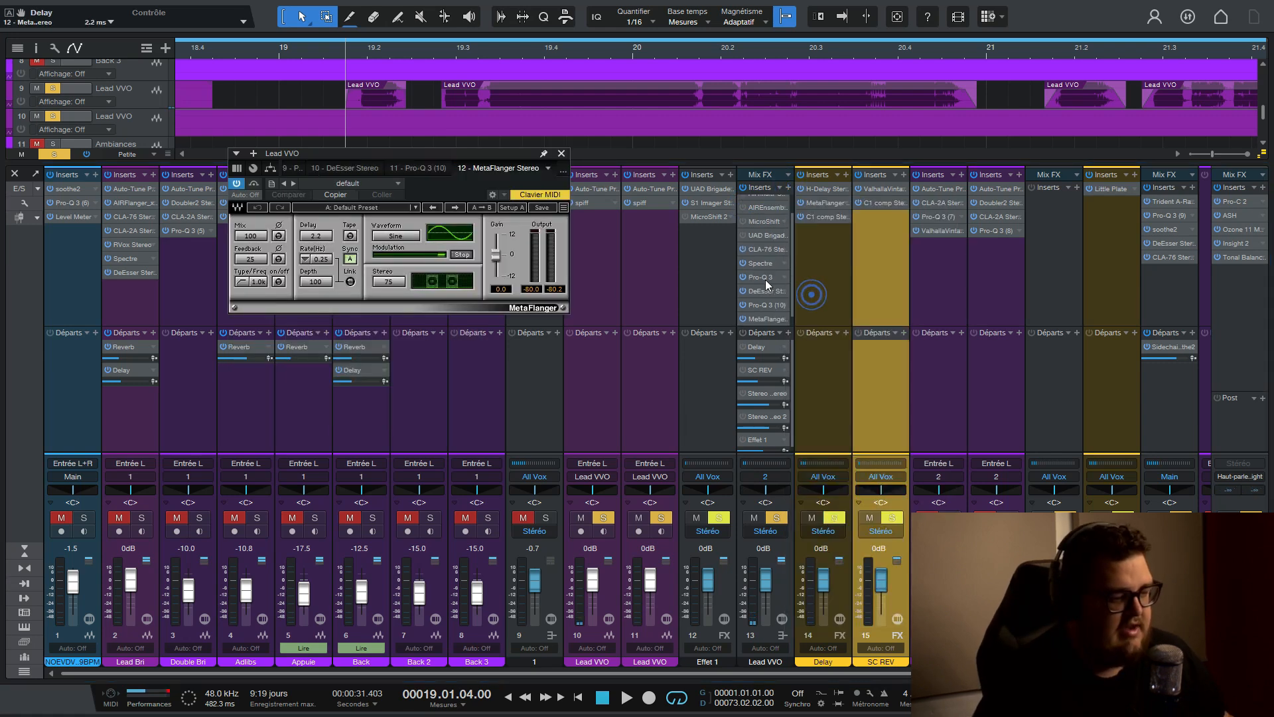
{"action": "key", "text": "space"}
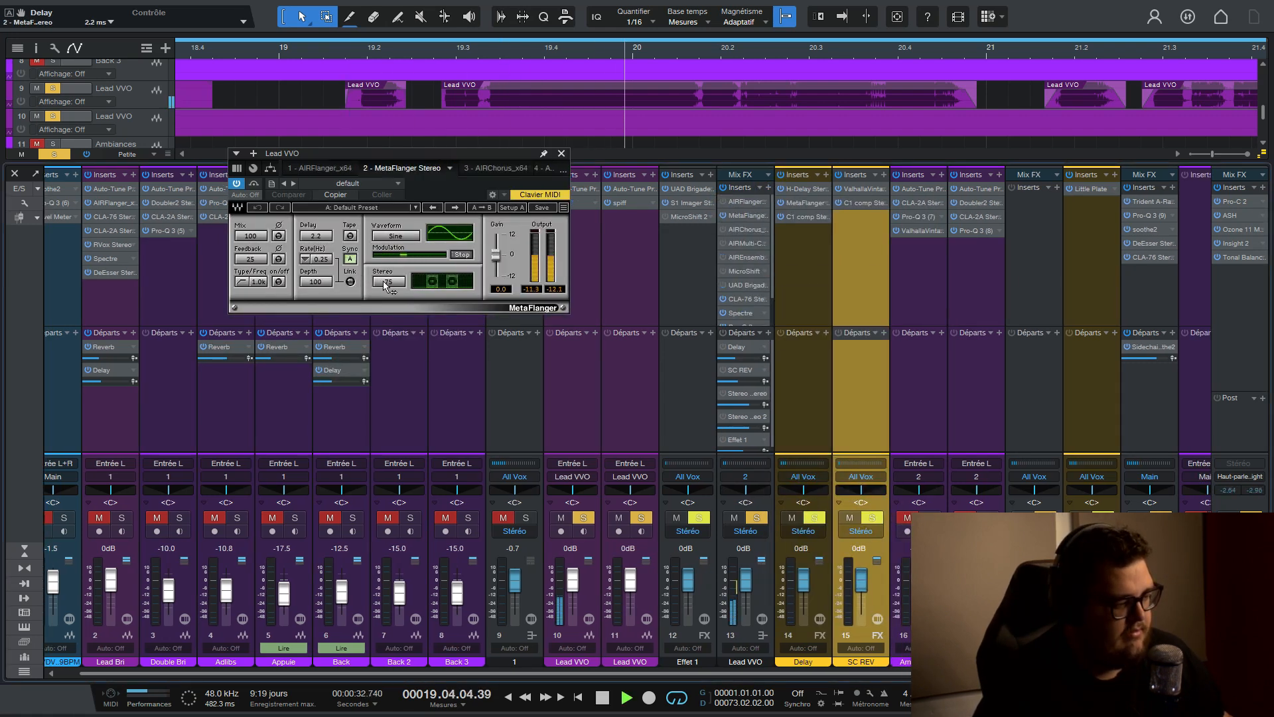
Step: Narrow the MetaFlanger's stereo setting to 0, raise it to 14, and replay the passage
{"action": "left_click_drag", "start_coordinate": [385, 282], "coordinate": [385, 325]}
{"action": "key", "text": "space"}
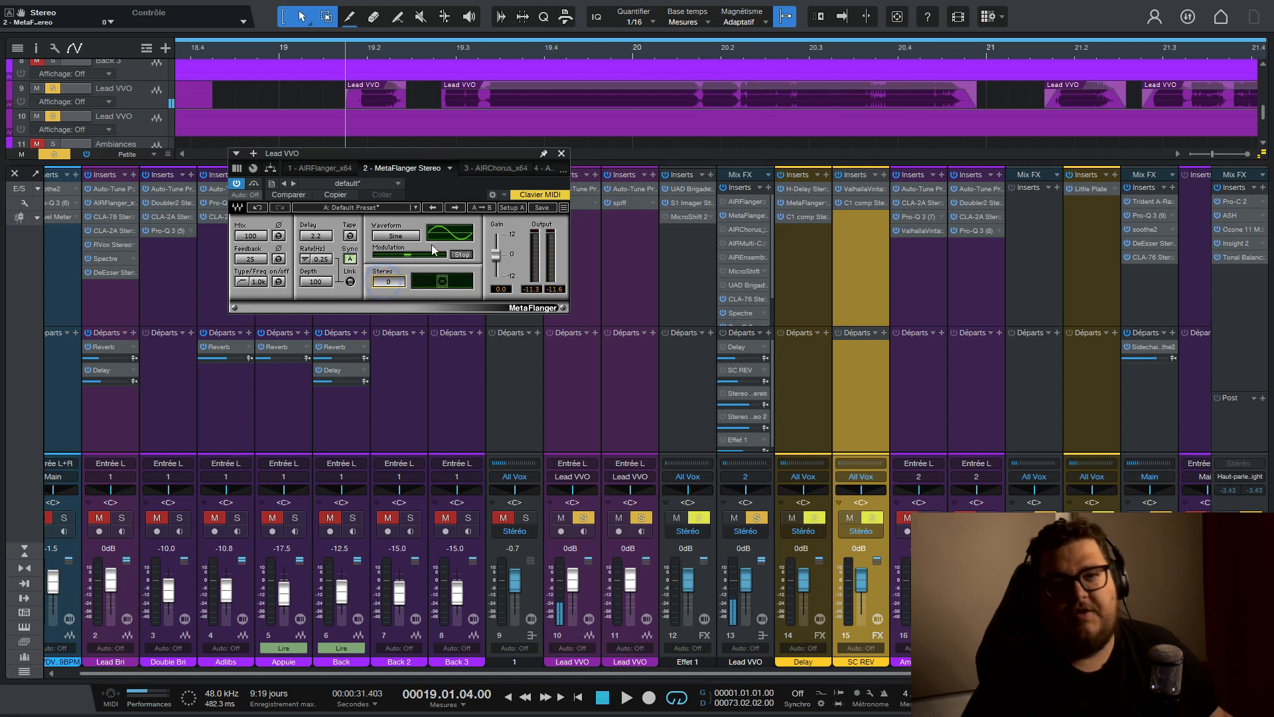
{"action": "key", "text": "space"}
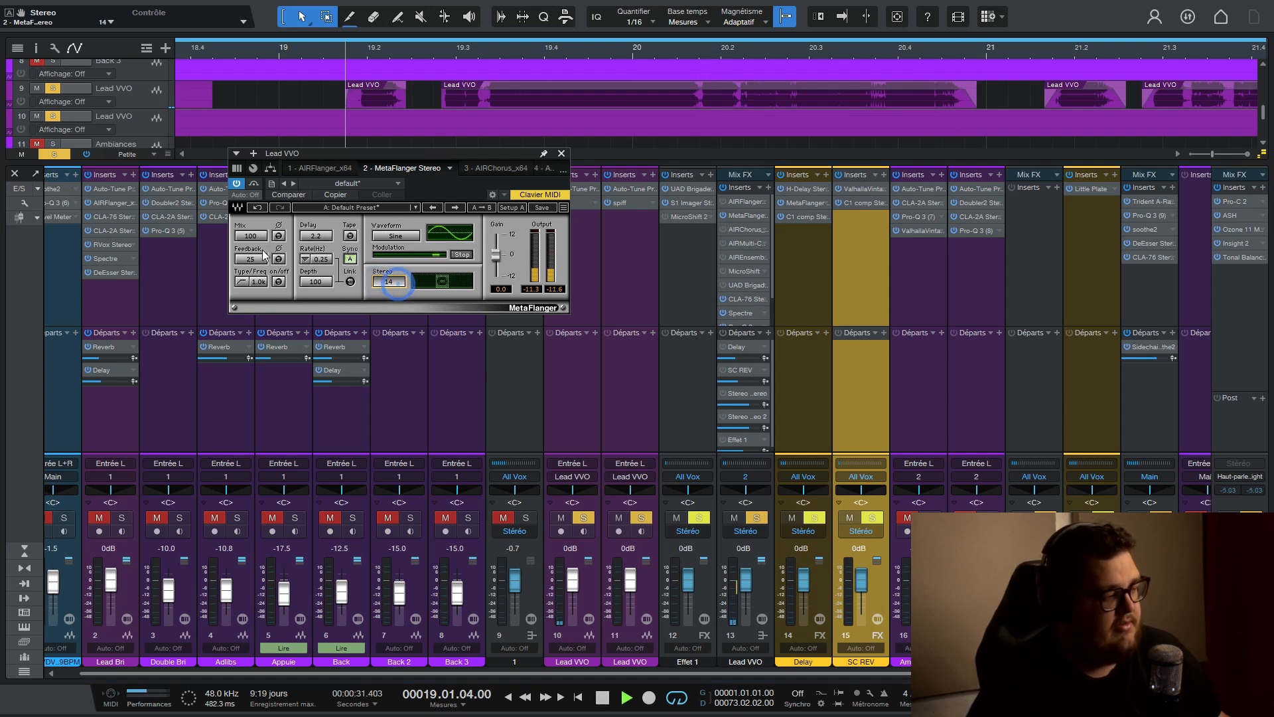
Step: Set the MetaFlanger feedback to 50 and its mix to 50, lowering the mix to 21 while auditioning
{"action": "left_click_drag", "start_coordinate": [251, 235], "coordinate": [262, 260]}
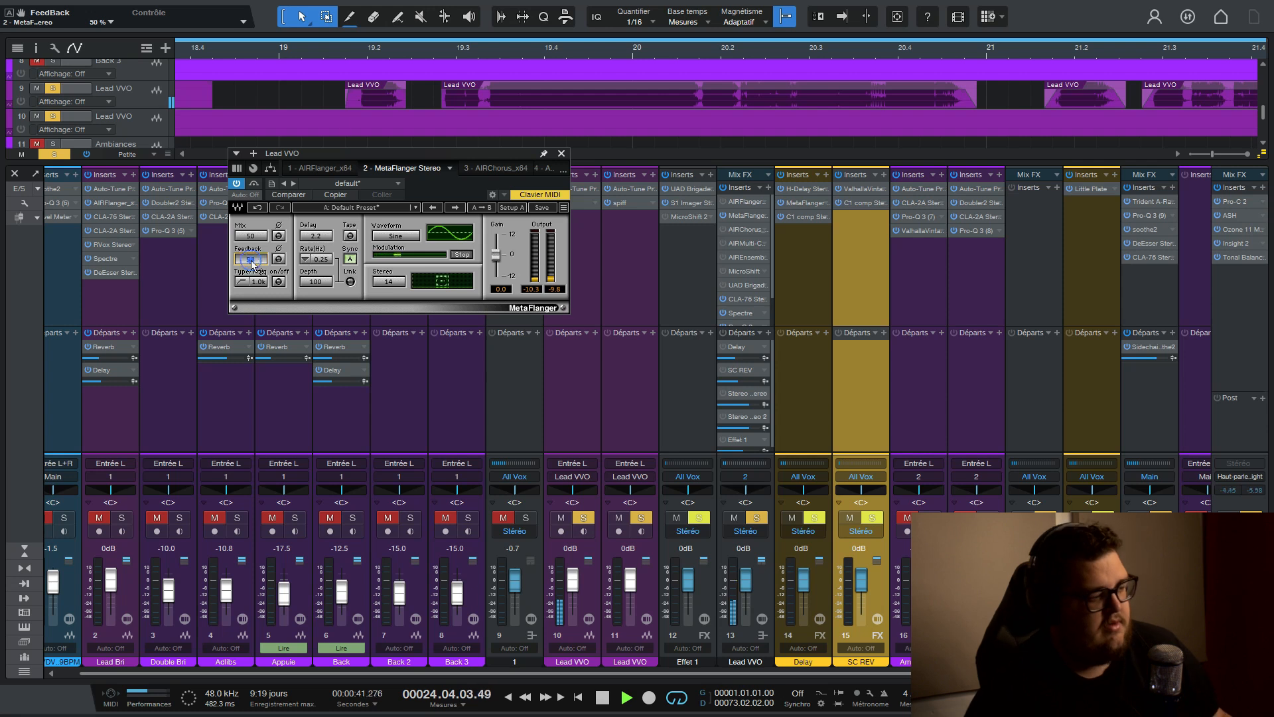
{"action": "key", "text": "space"}
{"action": "left_click_drag", "start_coordinate": [256, 238], "coordinate": [257, 257]}
{"action": "key", "text": "space"}
Step: Remove the MetaFlanger insert from the Lead VVO bus and switch off its AIRFlanger
{"action": "left_click", "coordinate": [764, 215]}
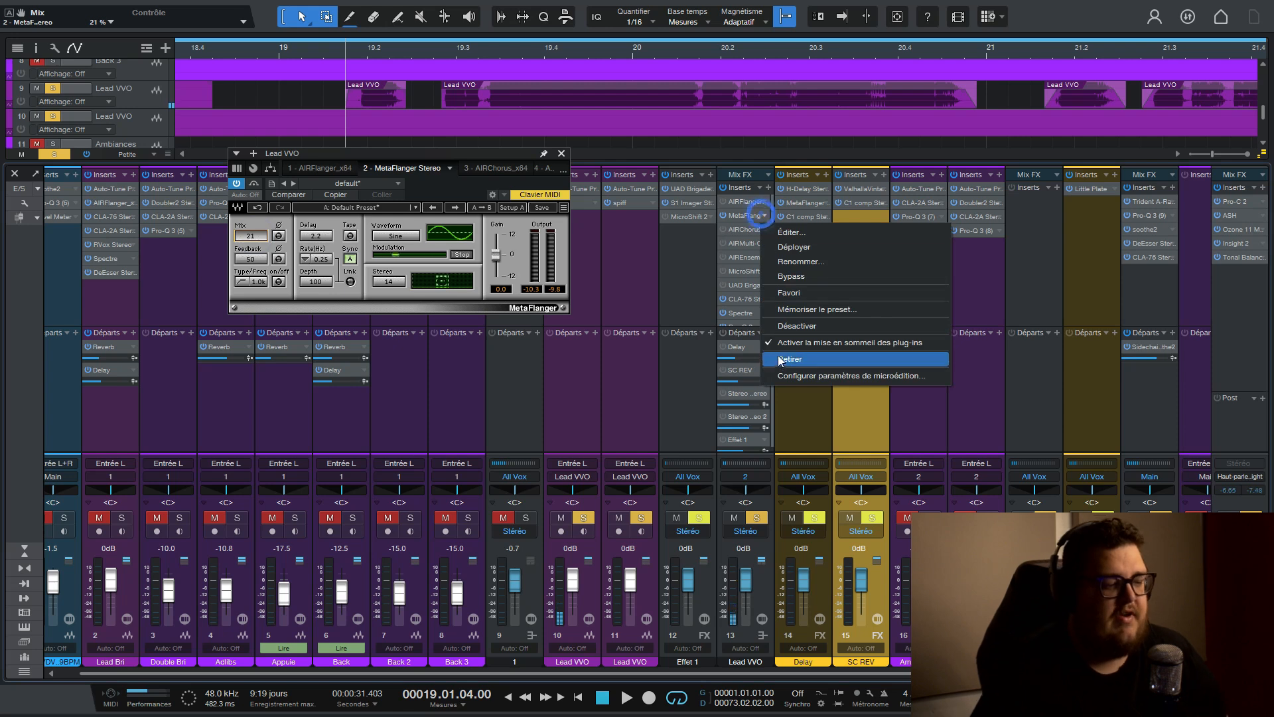
{"action": "left_click", "coordinate": [780, 360]}
{"action": "left_click", "coordinate": [730, 201]}
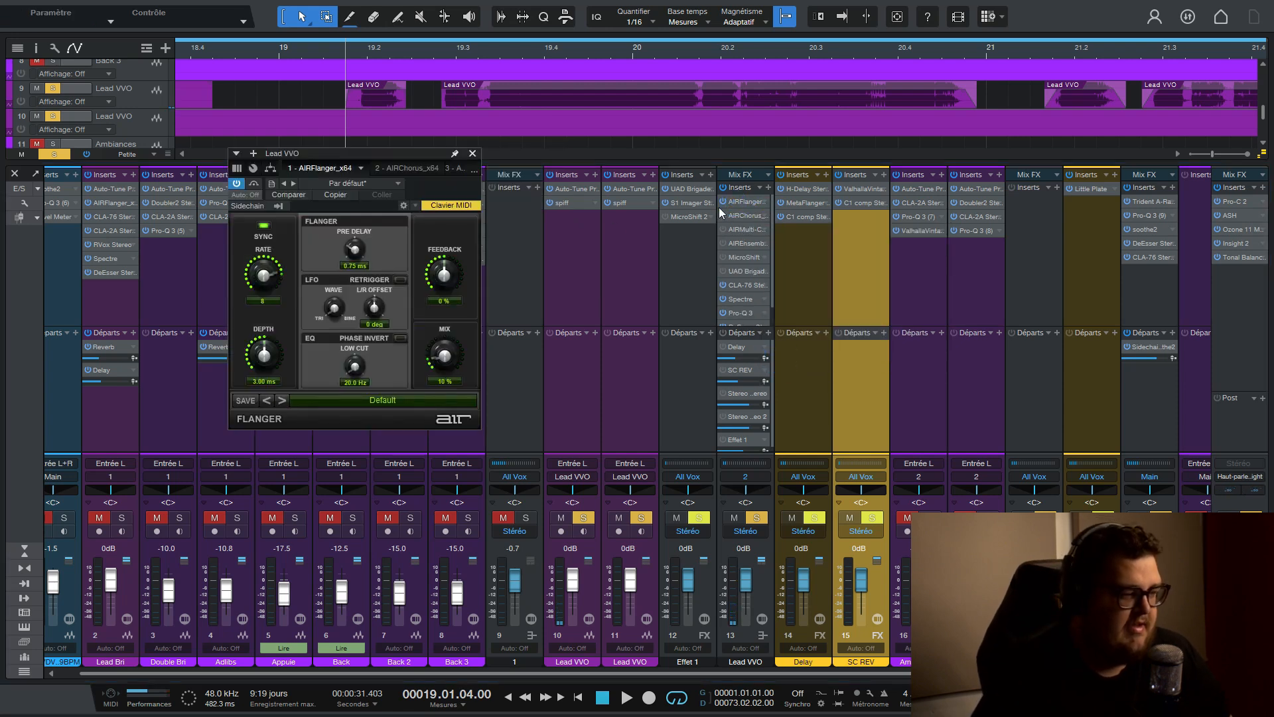
{"action": "left_click", "coordinate": [471, 154]}
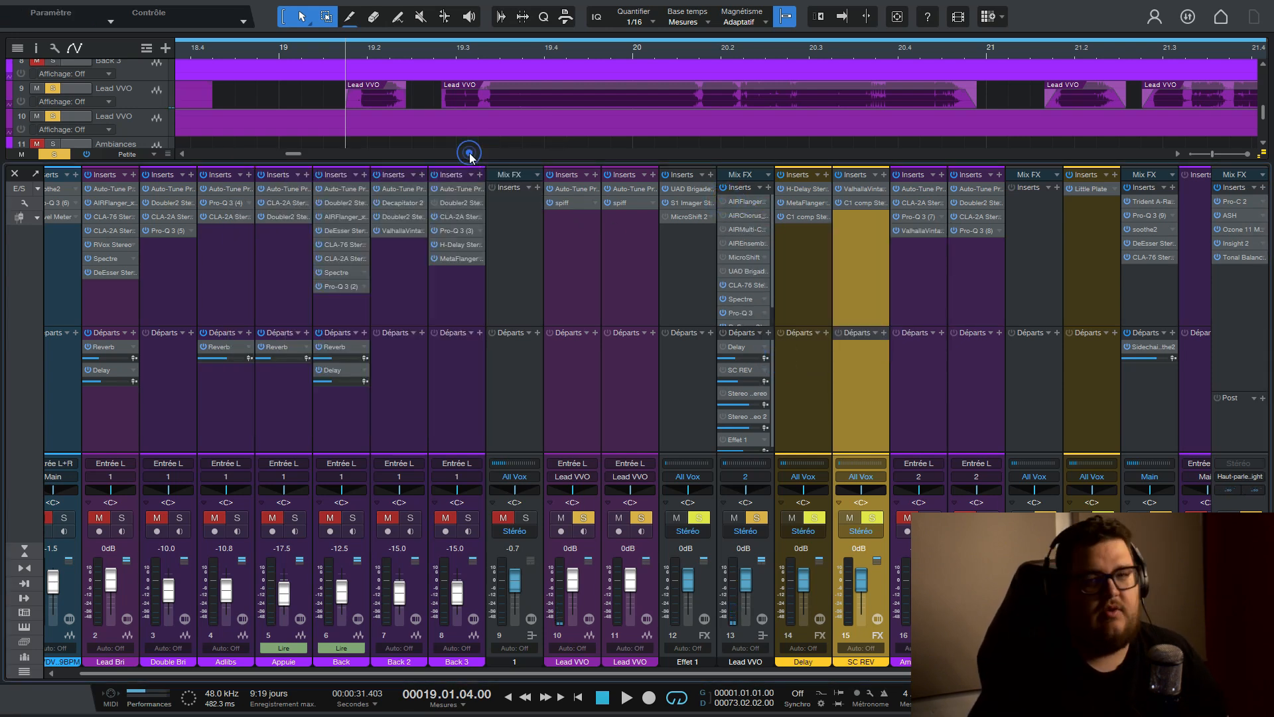
Step: Enable the AIRChorus insert on the Lead VVO bus and audition it on the lead vocal
{"action": "left_click", "coordinate": [728, 215]}
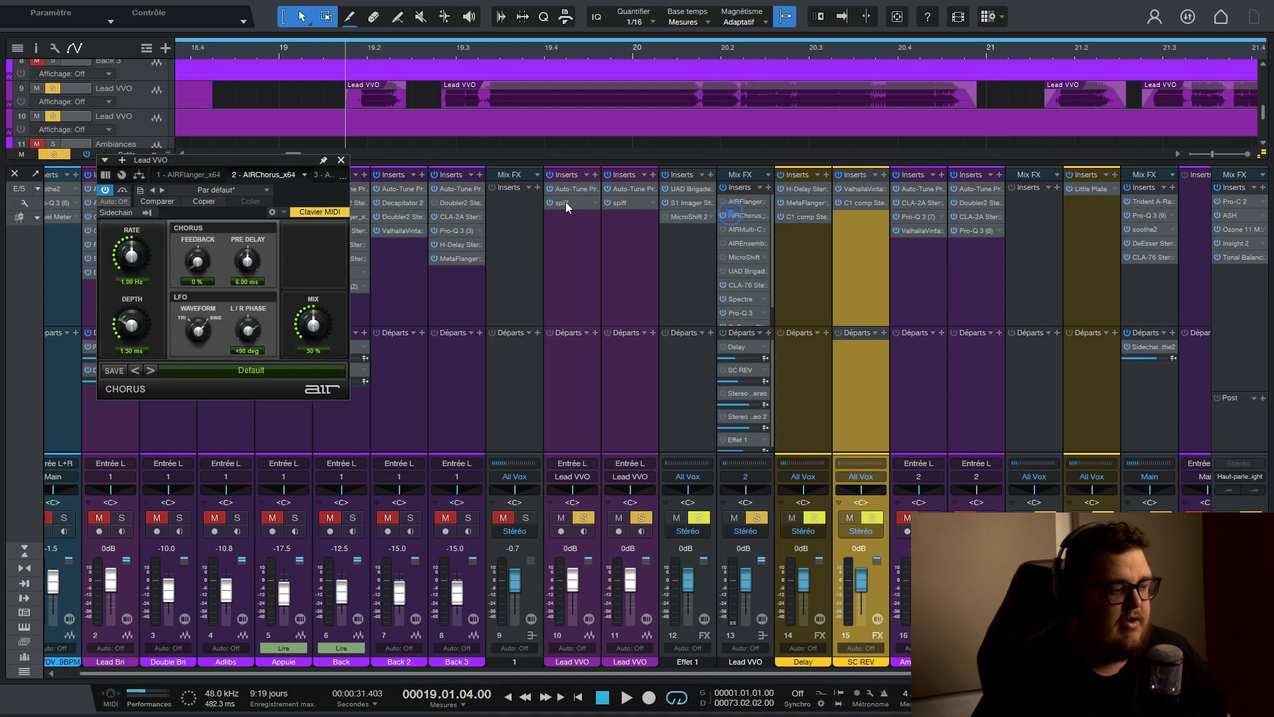
{"action": "left_click_drag", "start_coordinate": [237, 160], "coordinate": [436, 148]}
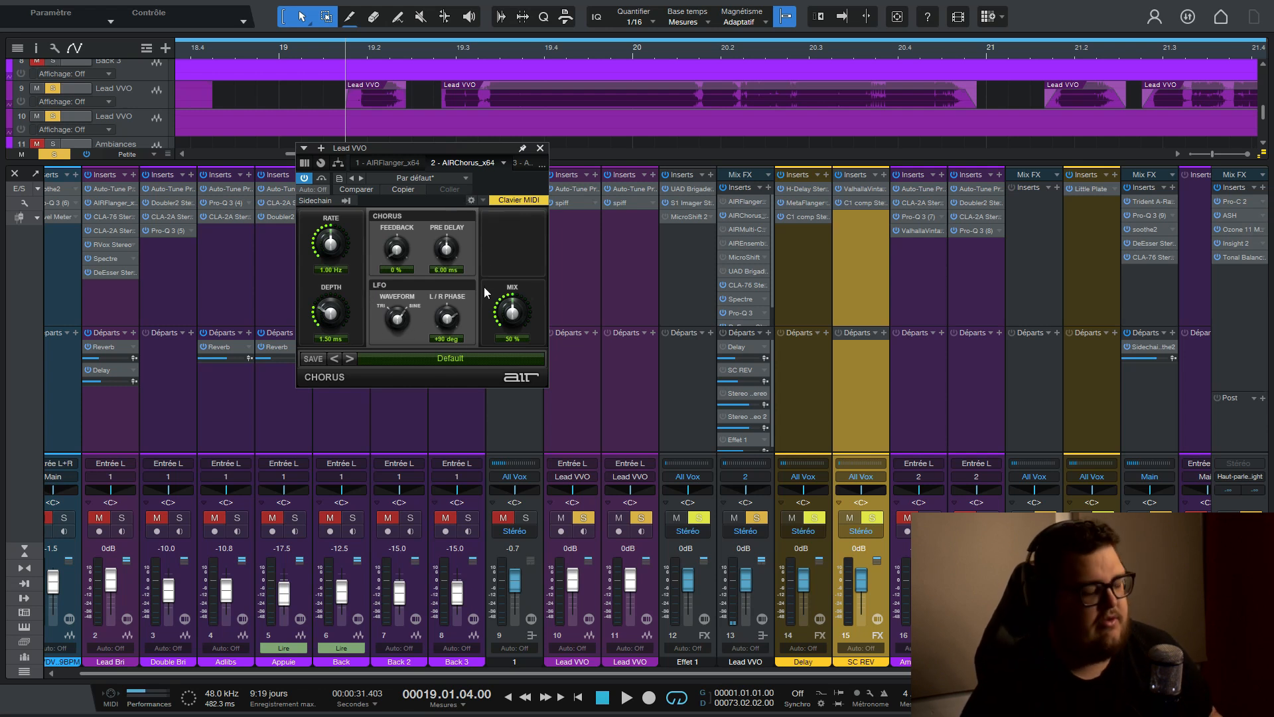
{"action": "key", "text": "space"}
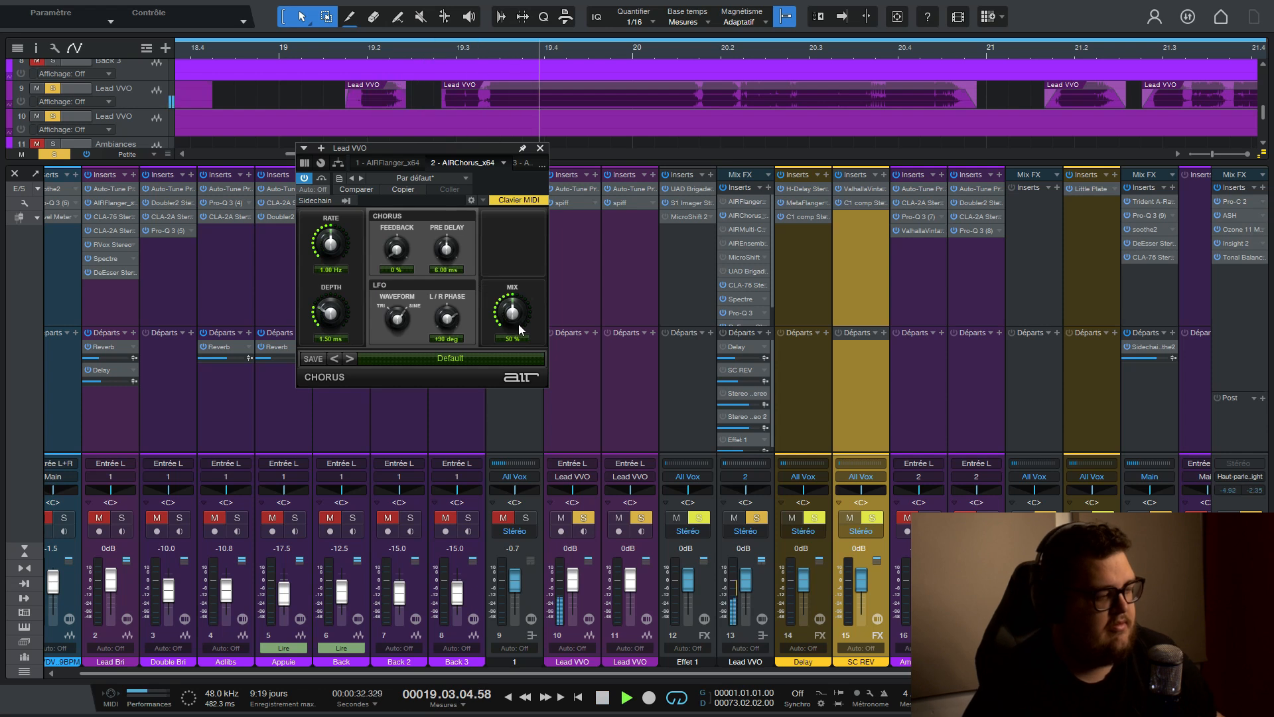
{"action": "key", "text": "space"}
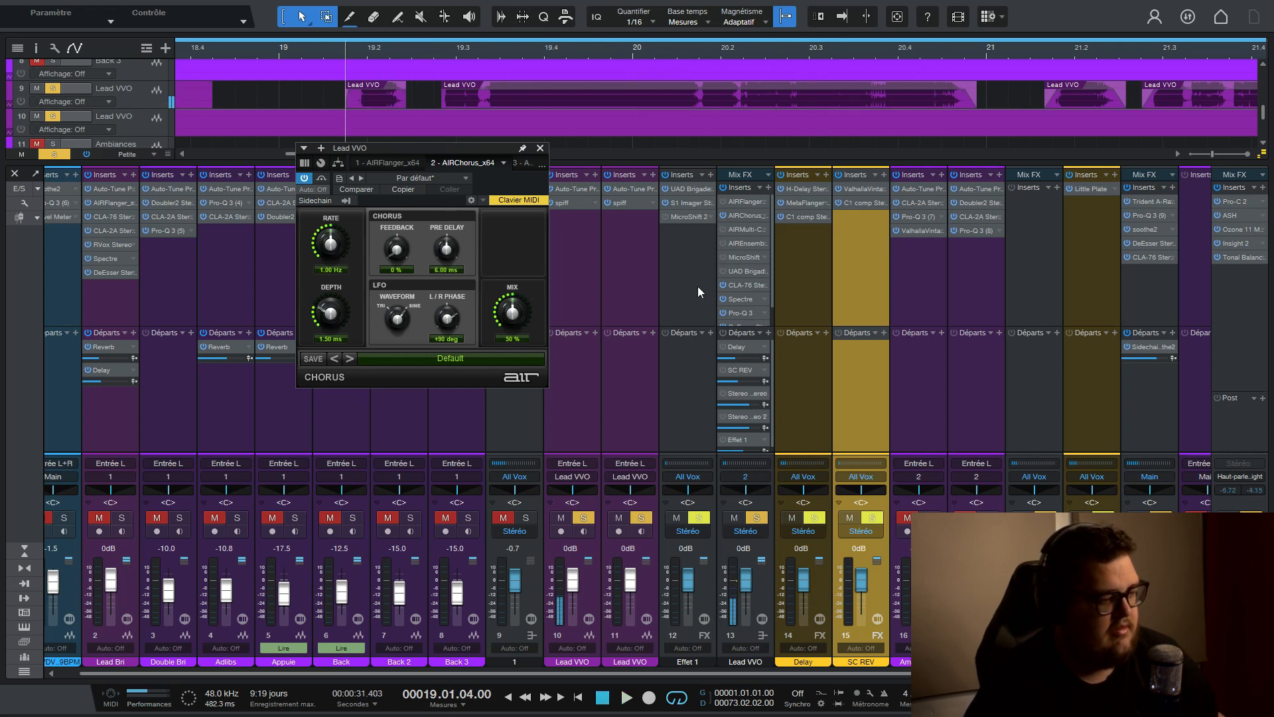
Step: Open the Lead VVO bus's AIRFlanger, set its mix to 50% and its rate to 2, and audition it on the passage
{"action": "left_click", "coordinate": [740, 202]}
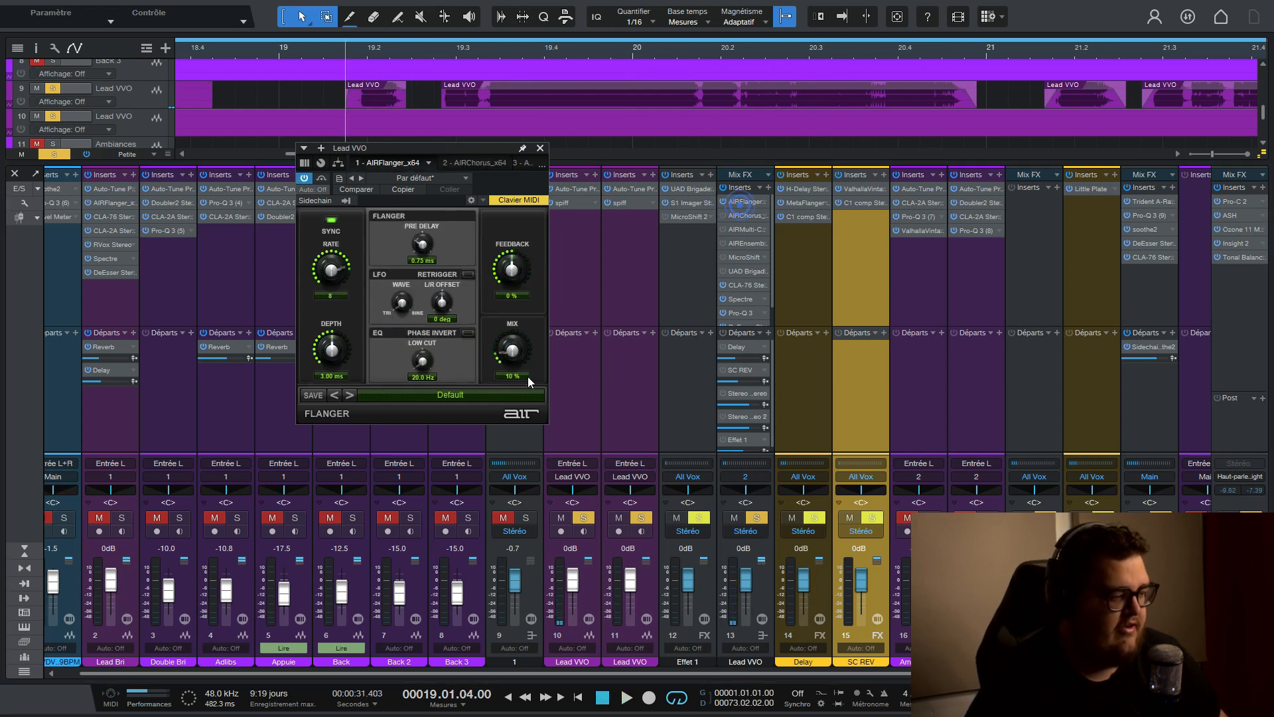
{"action": "key", "text": "space"}
{"action": "key", "text": "space"}
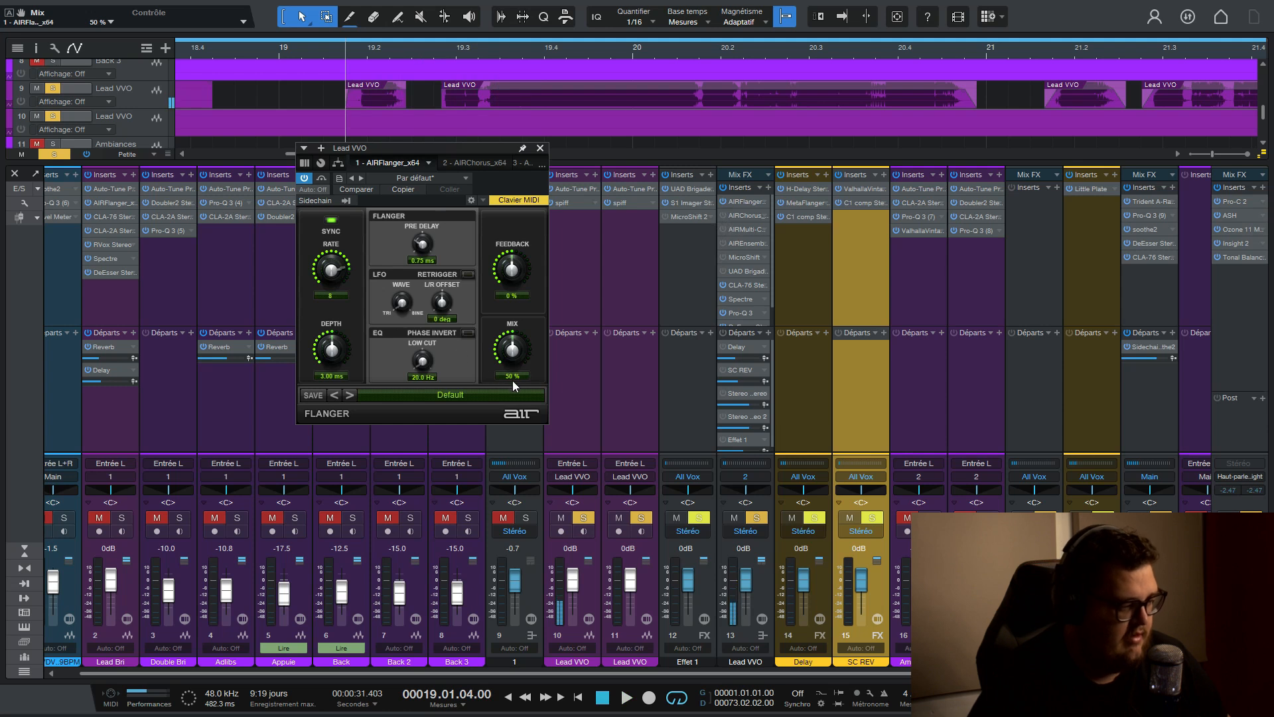
{"action": "left_click_drag", "start_coordinate": [321, 284], "coordinate": [317, 293]}
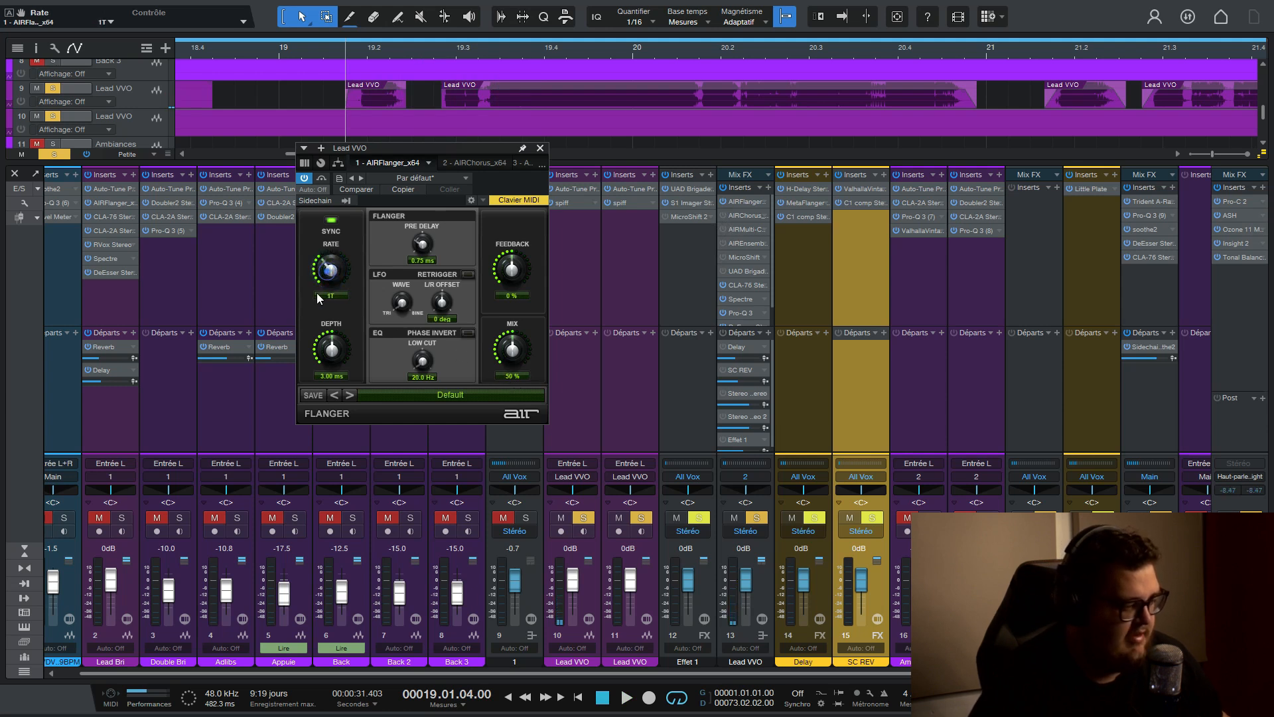
{"action": "key", "text": "space"}
{"action": "left_click", "coordinate": [512, 378]}
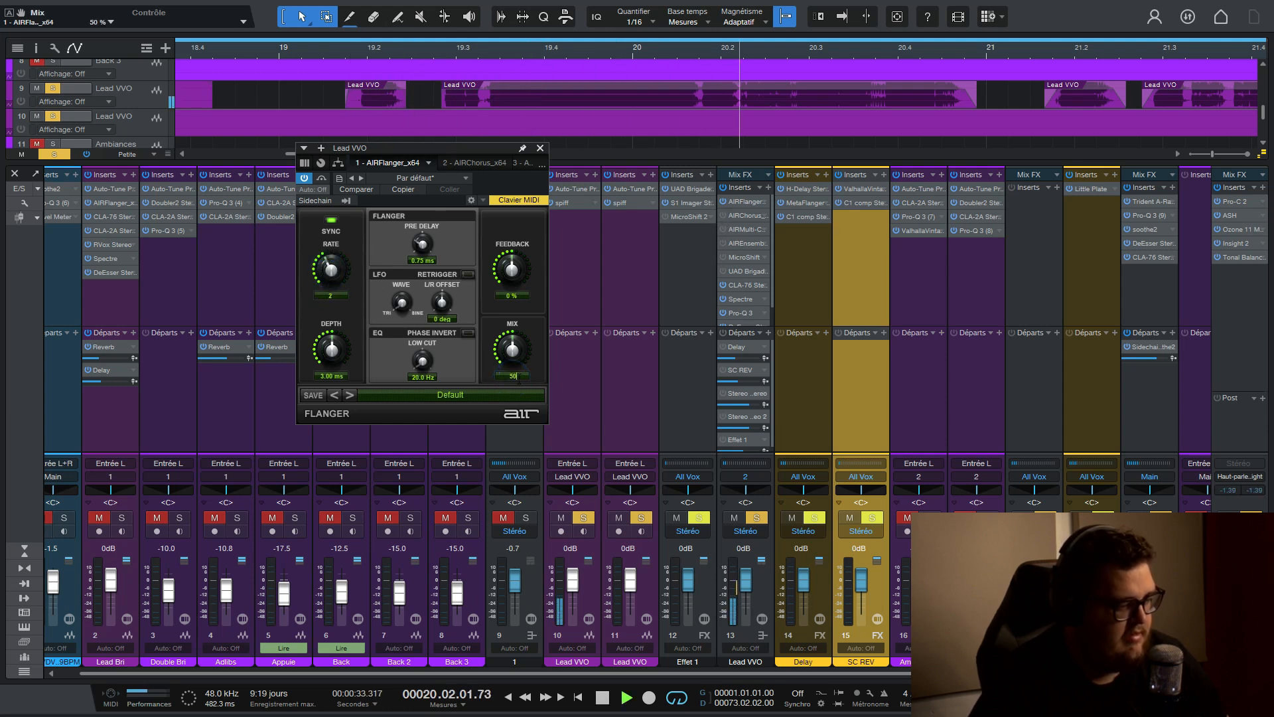
Step: Return to the AIRChorus on the Lead VVO bus and replay the passage to compare it with the flanger
{"action": "left_click", "coordinate": [735, 215]}
{"action": "key", "text": "space"}
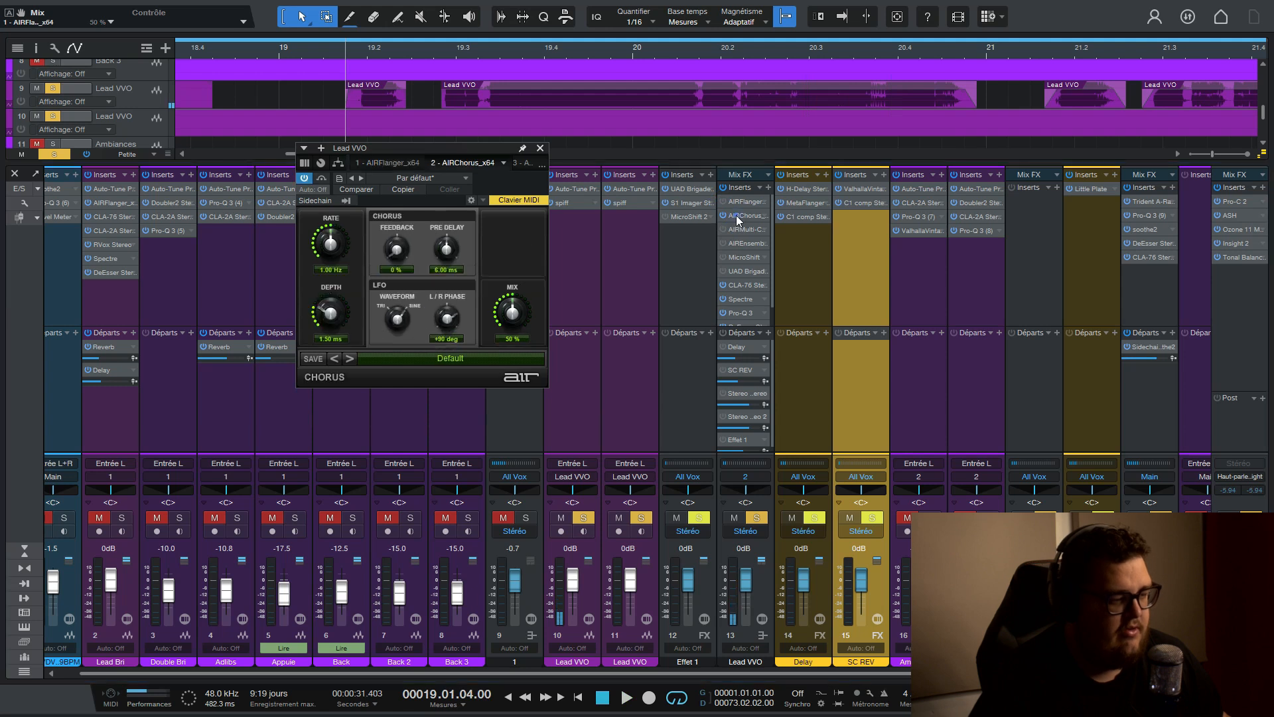
{"action": "key", "text": "space"}
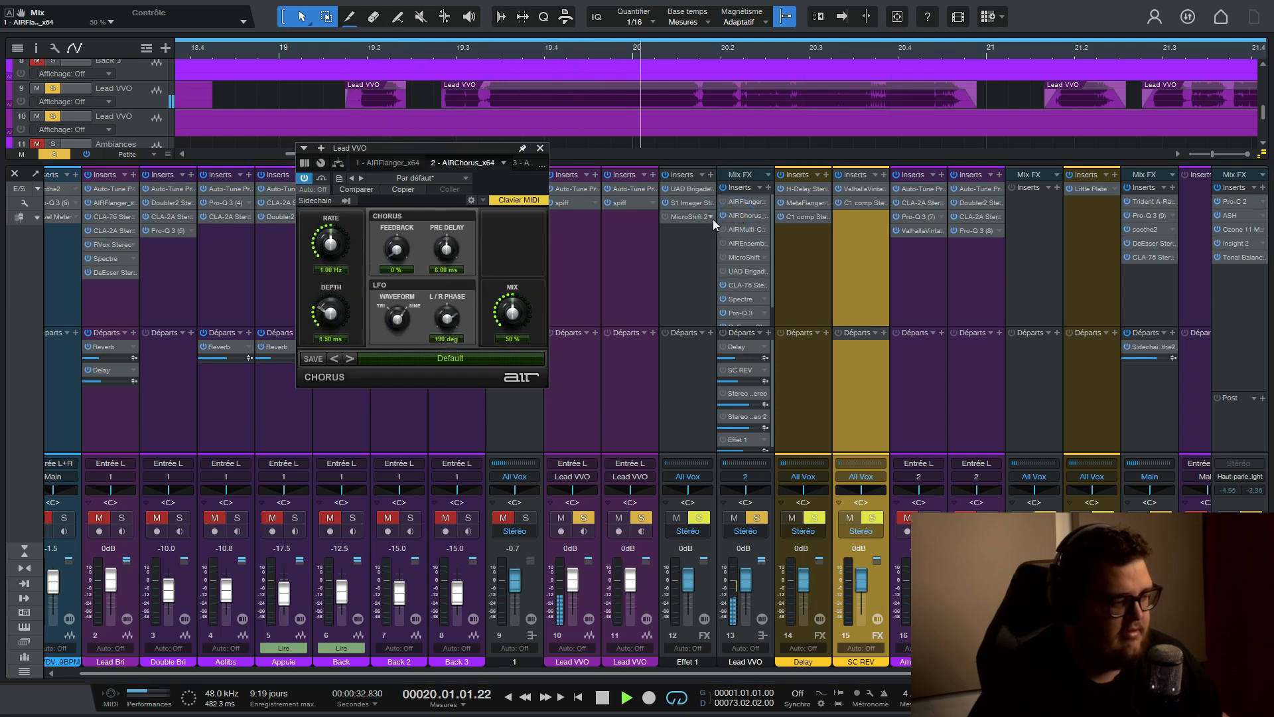
{"action": "key", "text": "space"}
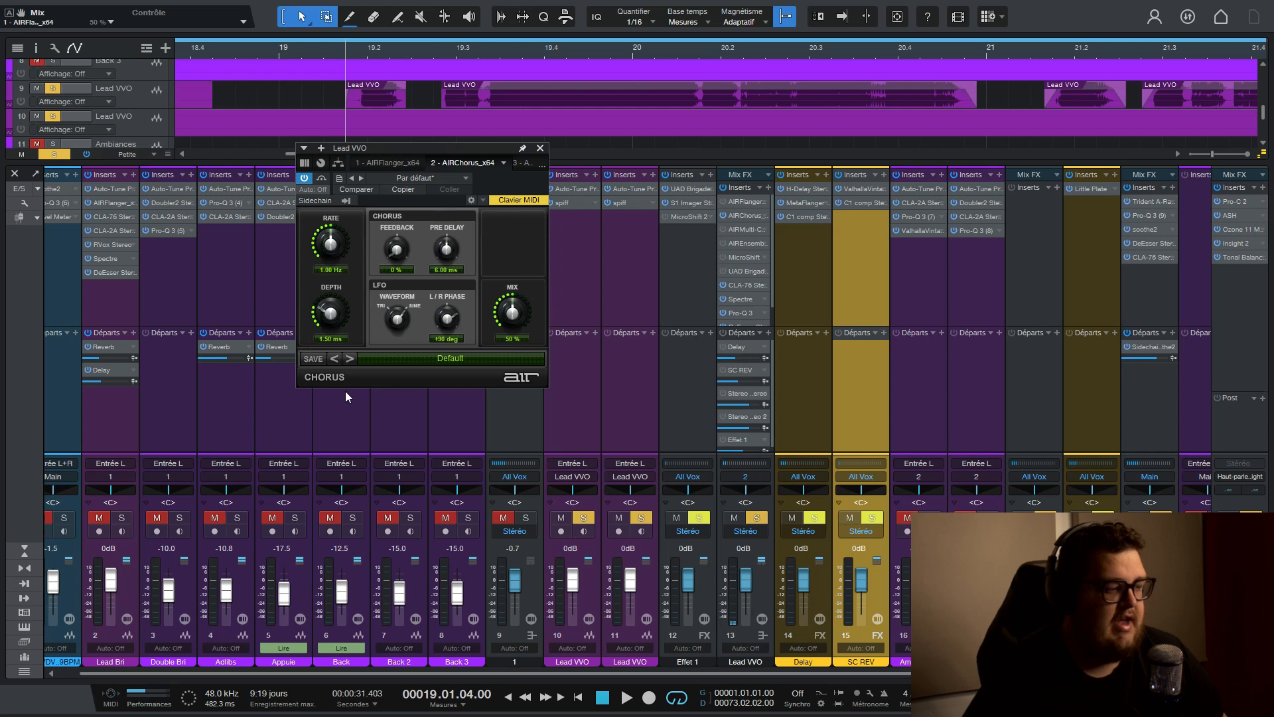
Step: Raise the AIRChorus mix to 100% and replay the lead vocal passage
{"action": "left_click_drag", "start_coordinate": [501, 319], "coordinate": [644, 317]}
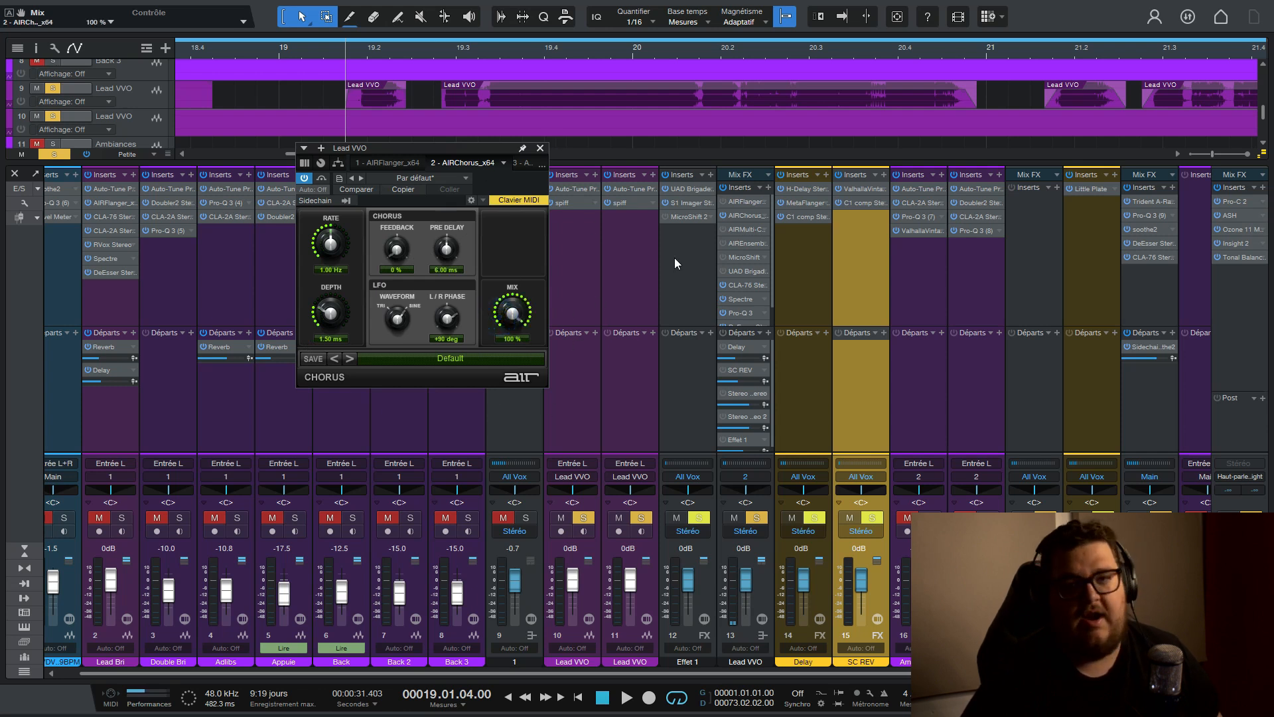
{"action": "key", "text": "space"}
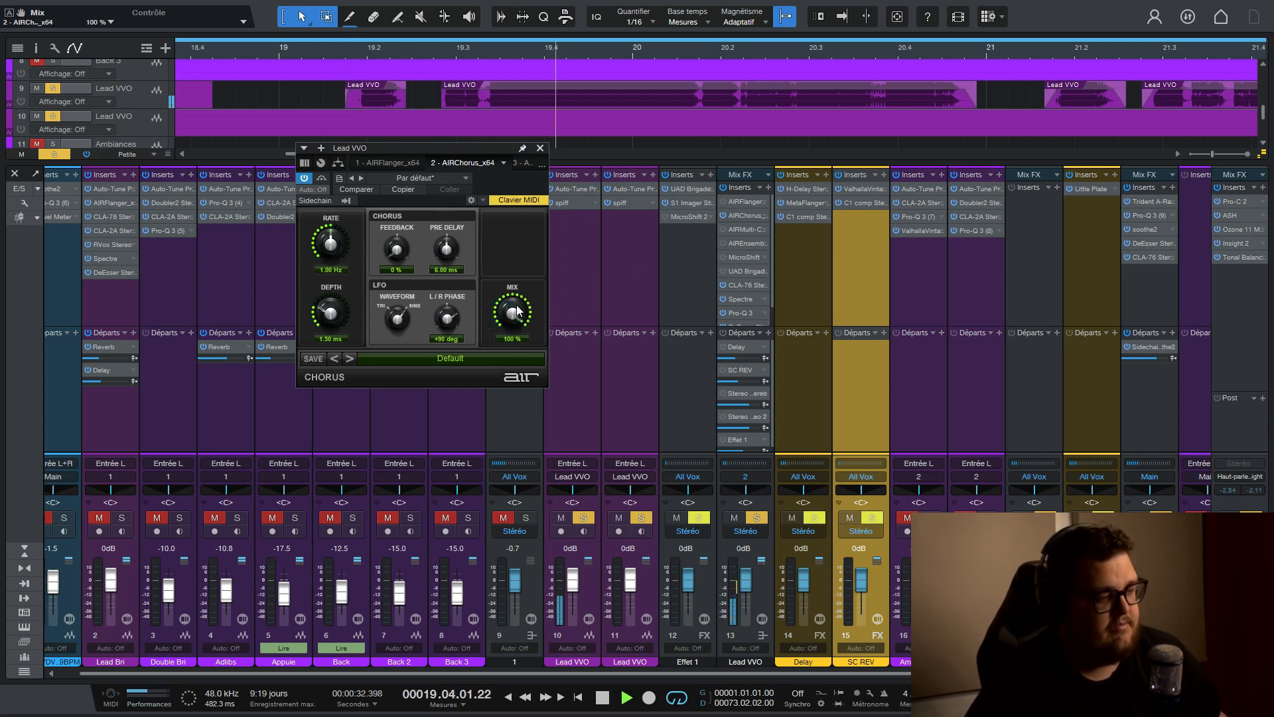
{"action": "key", "text": "space"}
Step: Activate the Lead VVO send to Effet 1, copy the AIRChorus insert onto the Effet 1 bus, and audition the result
{"action": "left_click", "coordinate": [722, 438]}
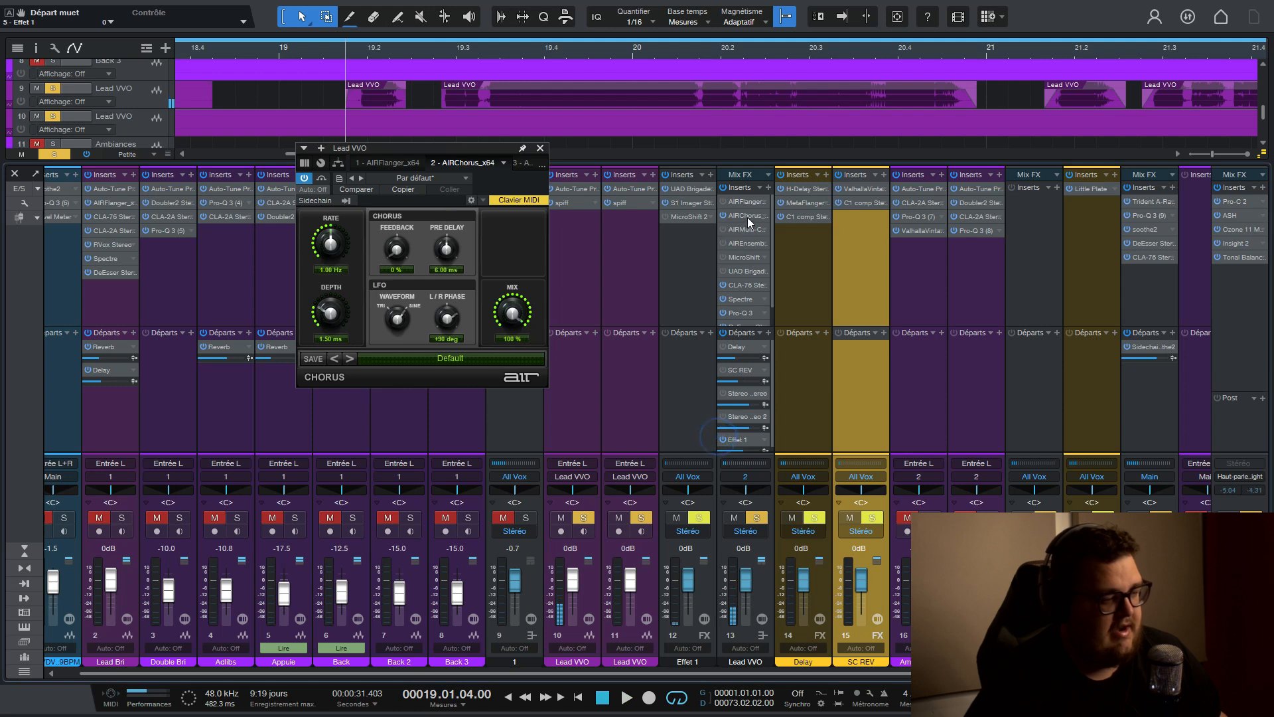
{"action": "left_click_drag", "start_coordinate": [745, 215], "coordinate": [685, 231]}
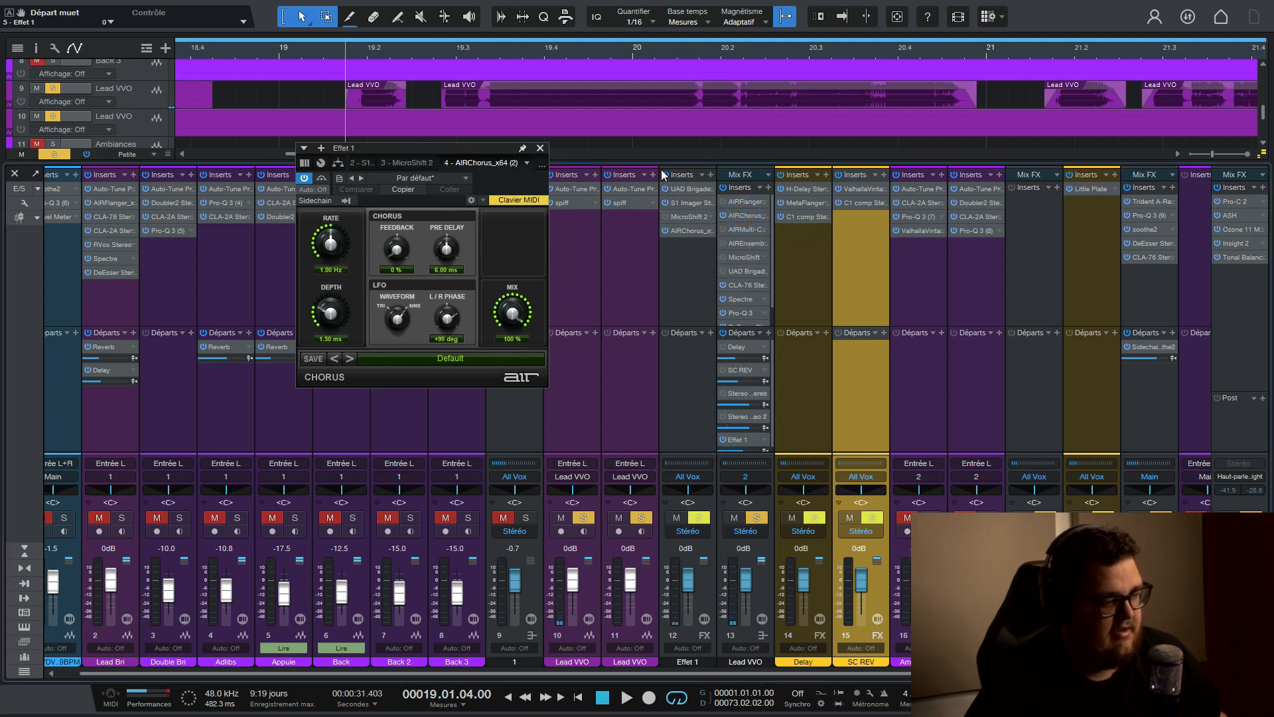
{"action": "key", "text": "space"}
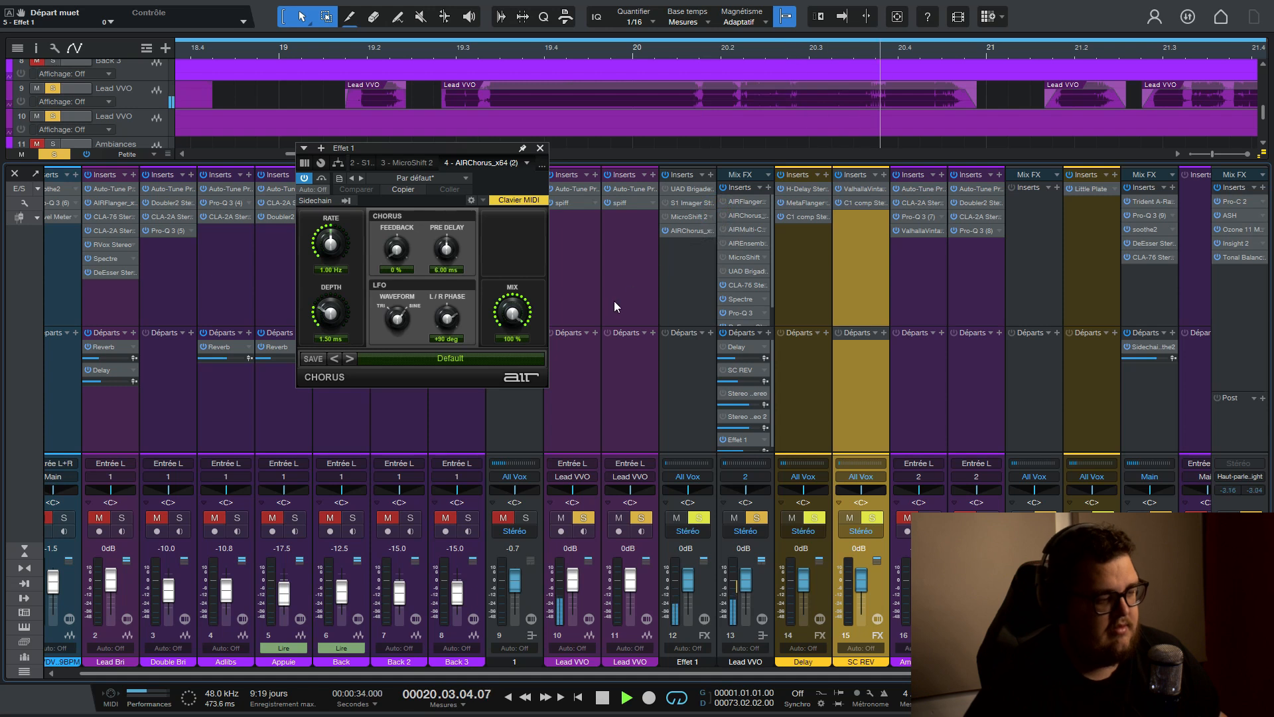
{"action": "key", "text": "space"}
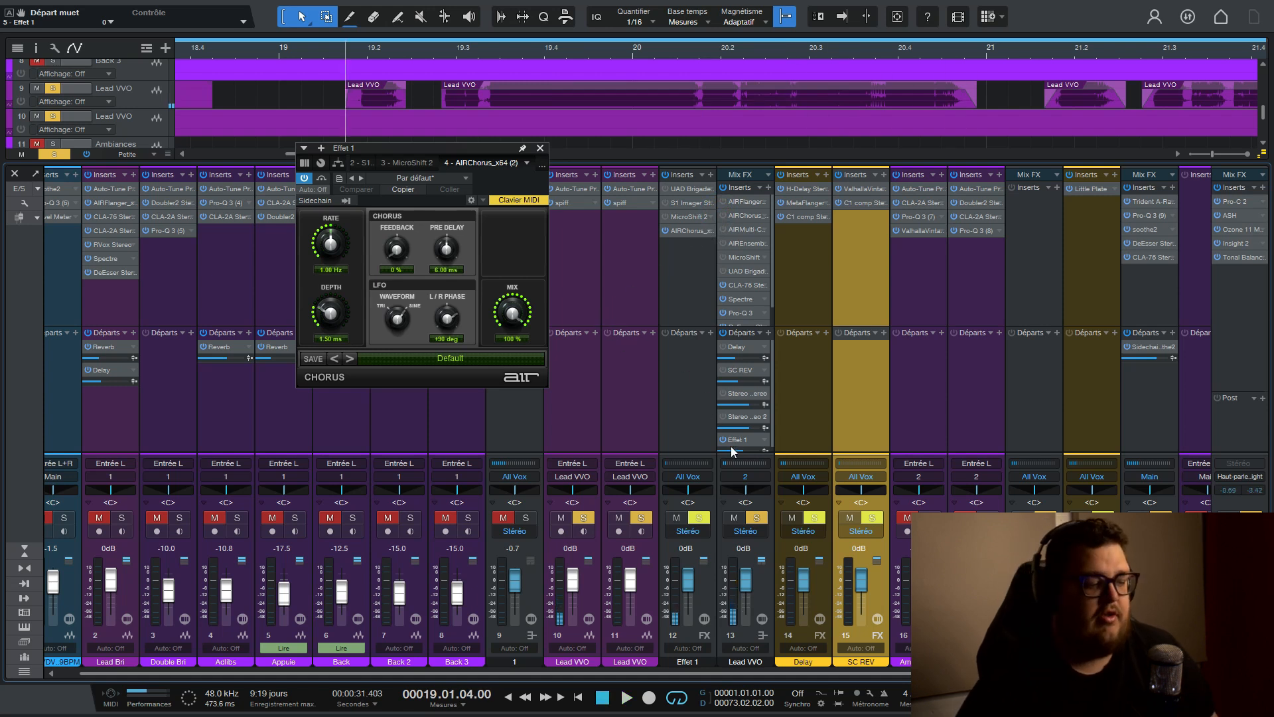
Step: Remove the AIRChorus copy from Effet 1, set the Lead VVO AIRChorus mix to 50%, and pin its window clear of the inserts
{"action": "right_click", "coordinate": [705, 236]}
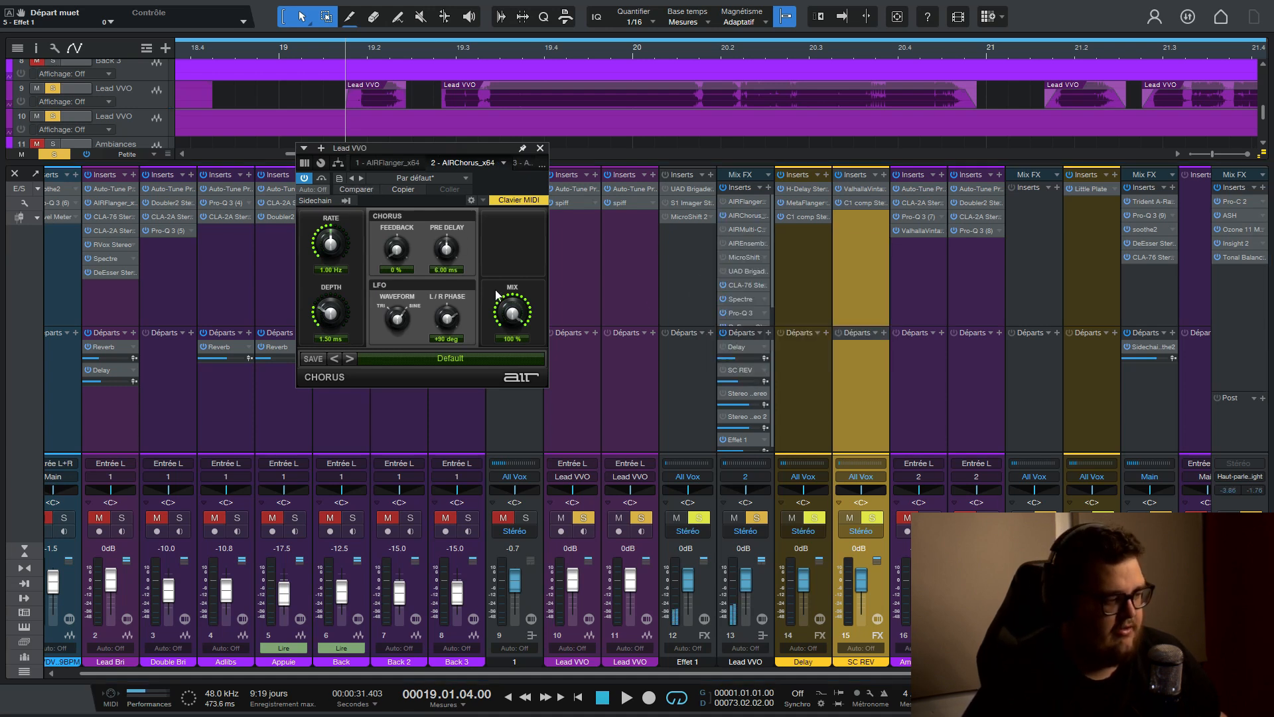
{"action": "left_click", "coordinate": [516, 341]}
{"action": "left_click", "coordinate": [522, 148]}
{"action": "left_click_drag", "start_coordinate": [475, 147], "coordinate": [406, 168]}
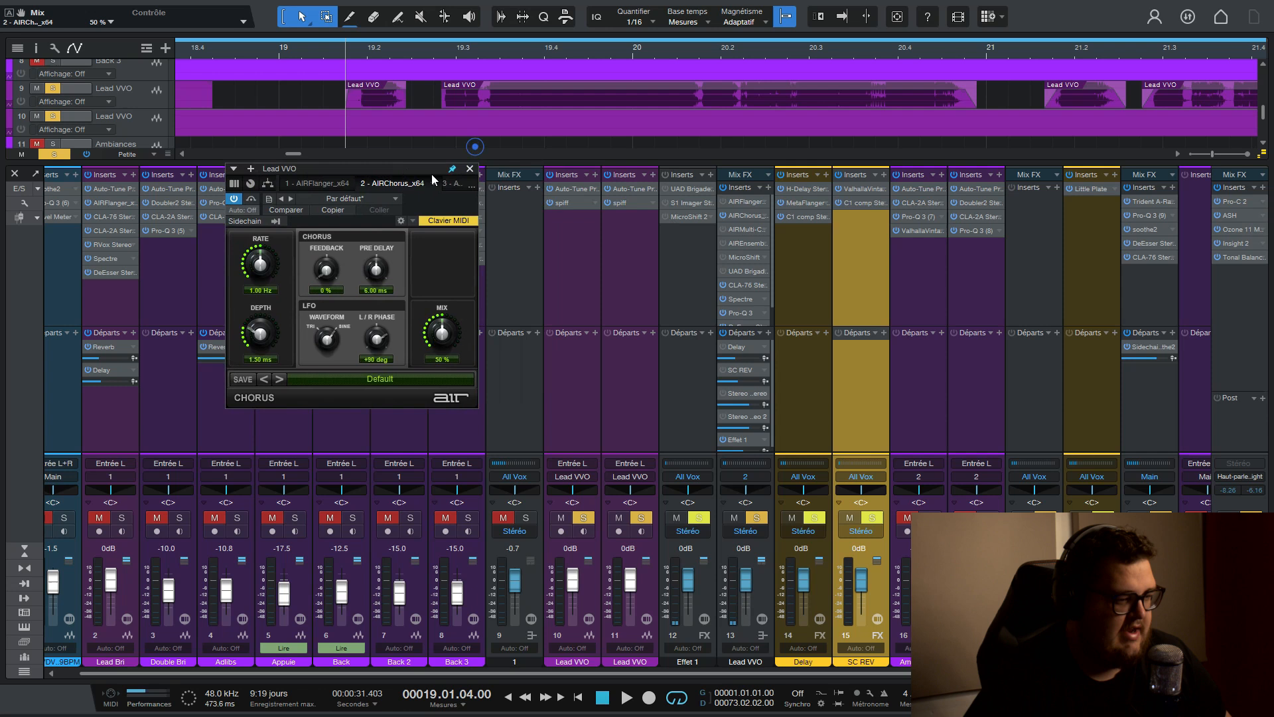
Step: Enable the AIRMulti-Chorus insert on Lead VVO, place its window beside the AIRChorus for comparison, and try its width control
{"action": "left_click", "coordinate": [722, 229]}
{"action": "double_click", "coordinate": [737, 230]}
{"action": "left_click_drag", "start_coordinate": [278, 158], "coordinate": [660, 167]}
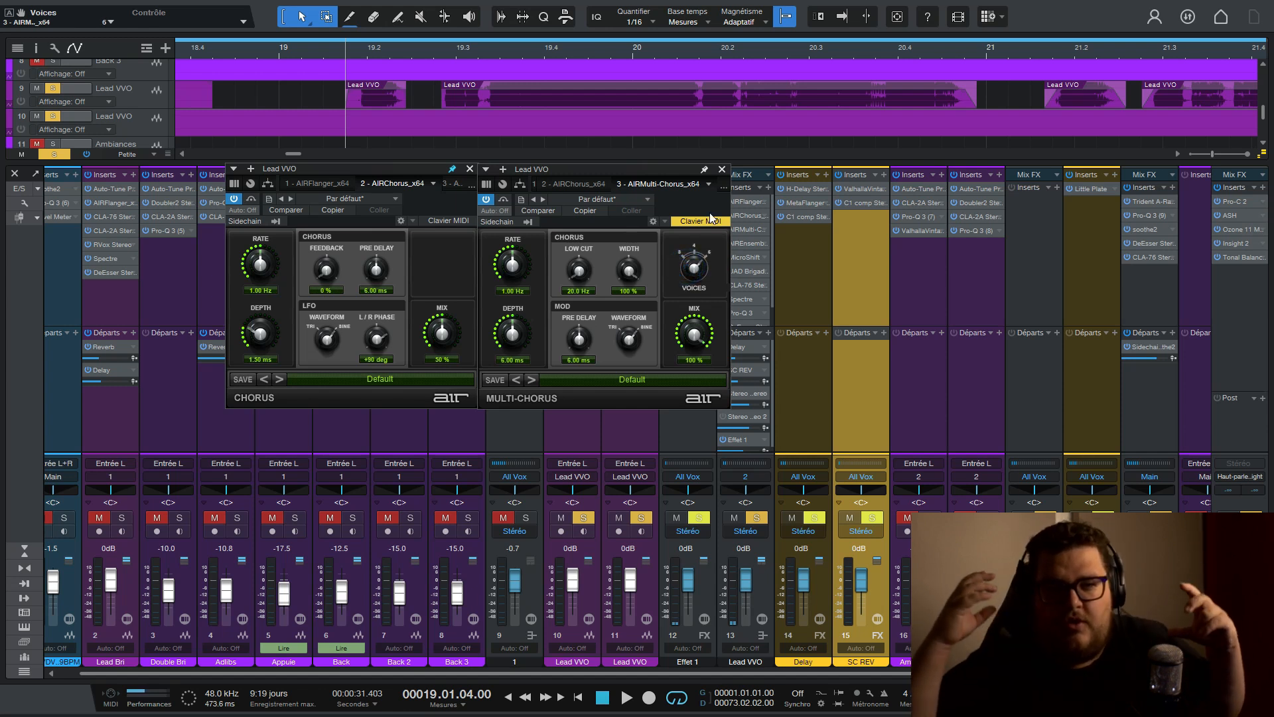
{"action": "left_click_drag", "start_coordinate": [639, 273], "coordinate": [633, 292]}
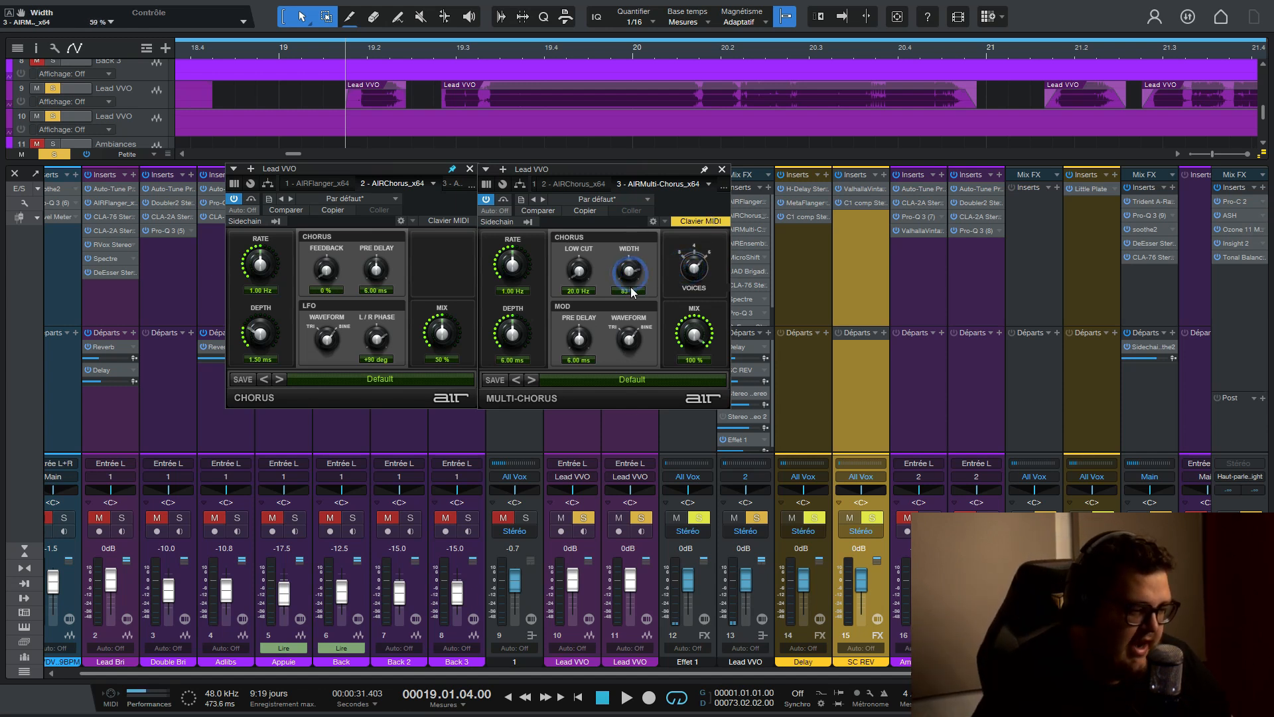
Step: Close the AIRChorus window and remove the AIRChorus insert from the Lead VVO bus
{"action": "left_click", "coordinate": [470, 168]}
{"action": "left_click_drag", "start_coordinate": [561, 165], "coordinate": [451, 166]}
{"action": "right_click", "coordinate": [759, 213]}
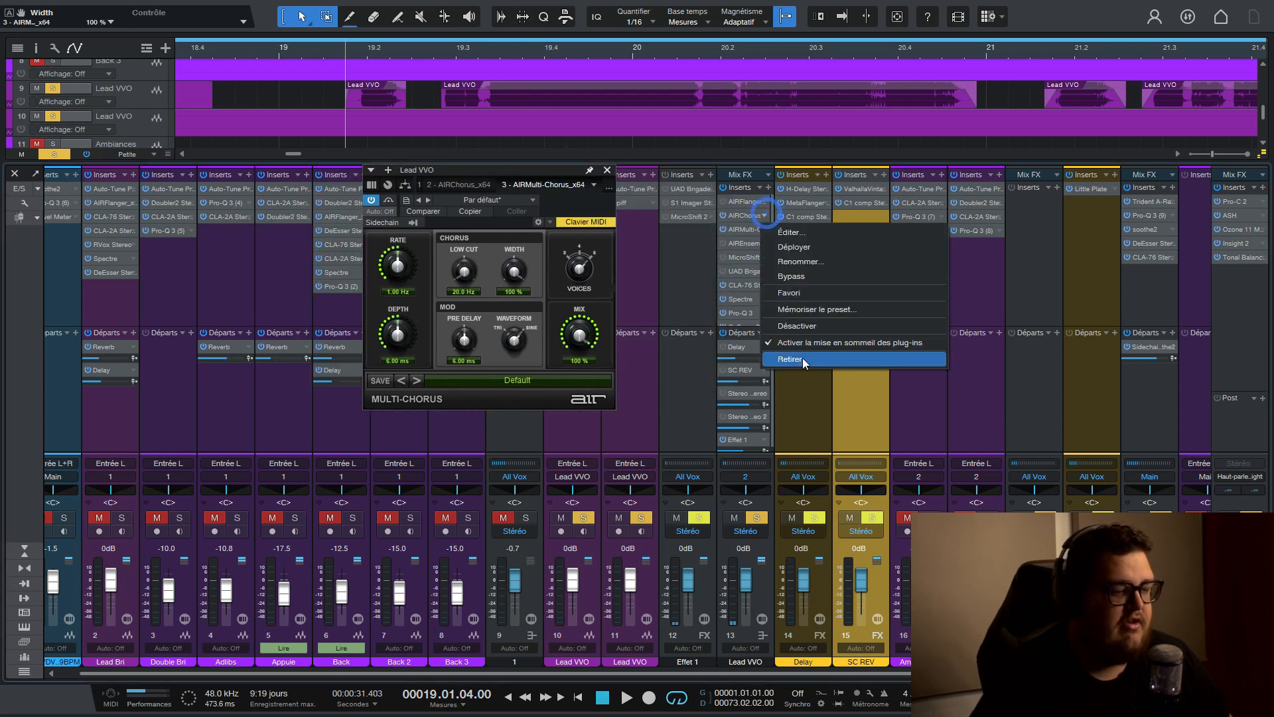
{"action": "left_click", "coordinate": [802, 357]}
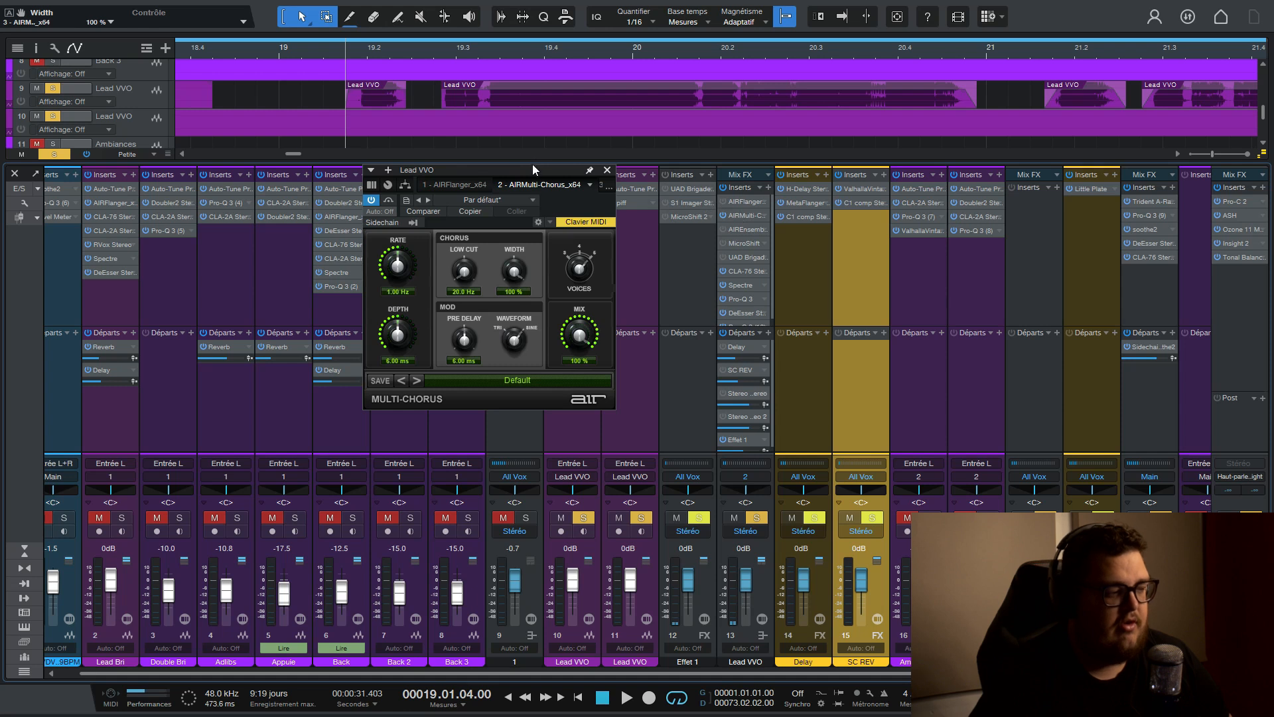
Step: Audition the AIRMulti-Chorus on the soloed lead vocal at 100% width and 100% mix
{"action": "left_click_drag", "start_coordinate": [532, 164], "coordinate": [510, 153]}
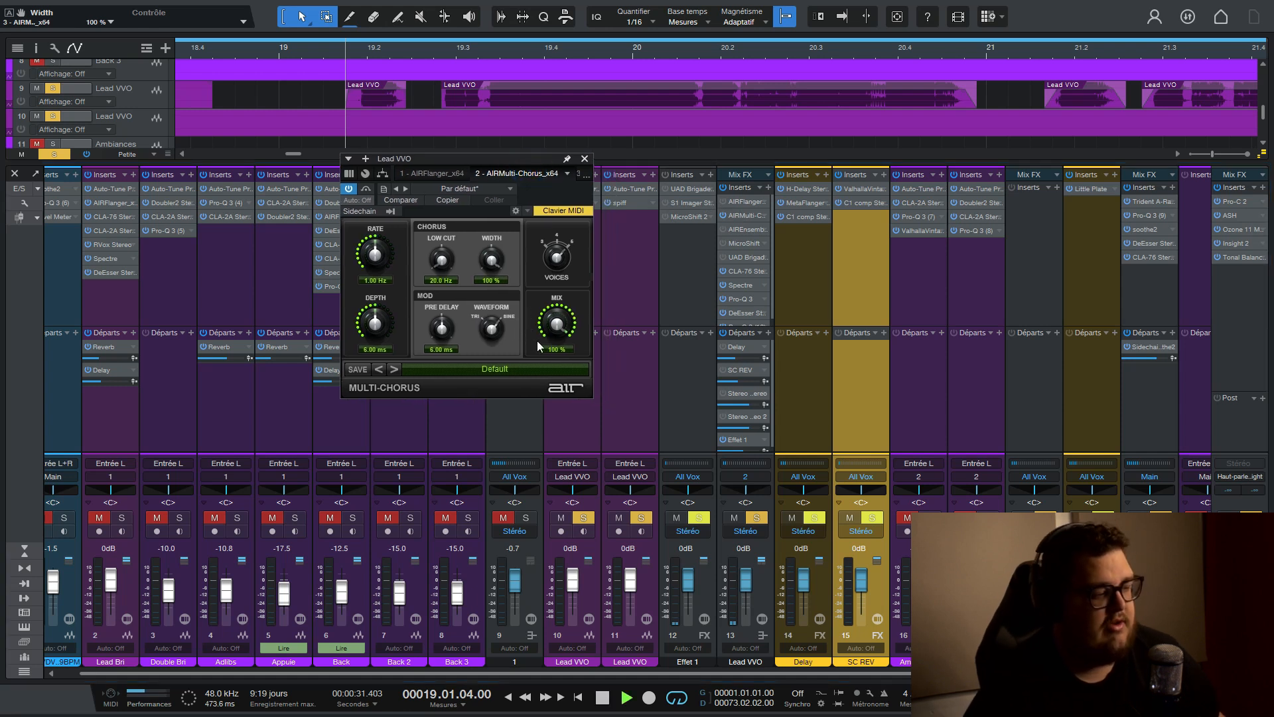
{"action": "key", "text": "space"}
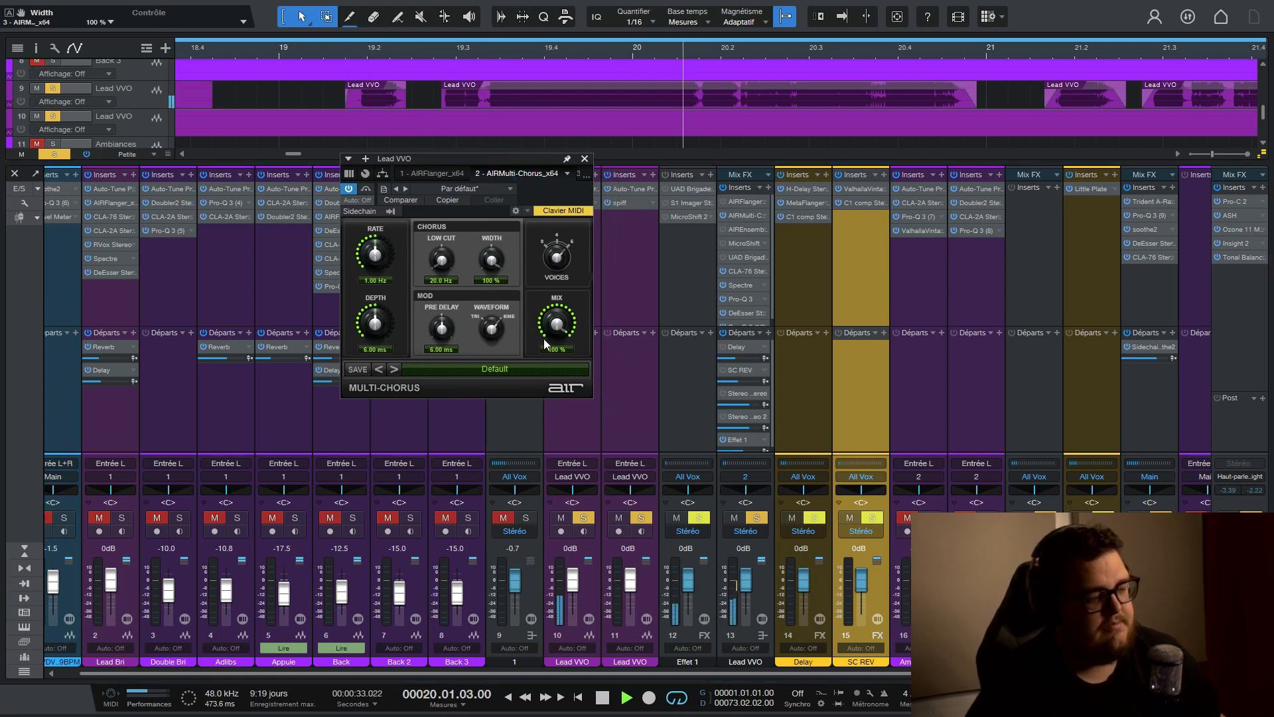
{"action": "key", "text": "space"}
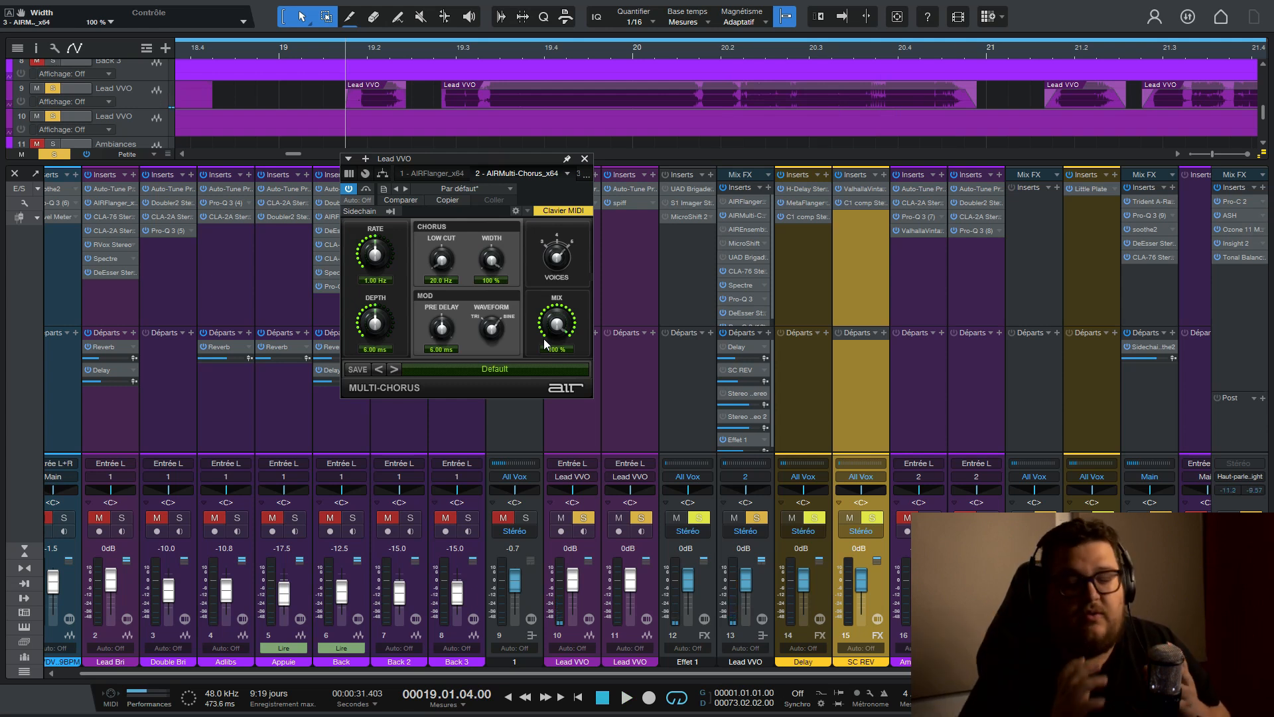
Step: Unmute the blue instrumental track to hear the AIRMulti-Chorus in context, and mute the track again after playback
{"action": "left_click", "coordinate": [50, 518]}
{"action": "key", "text": "space"}
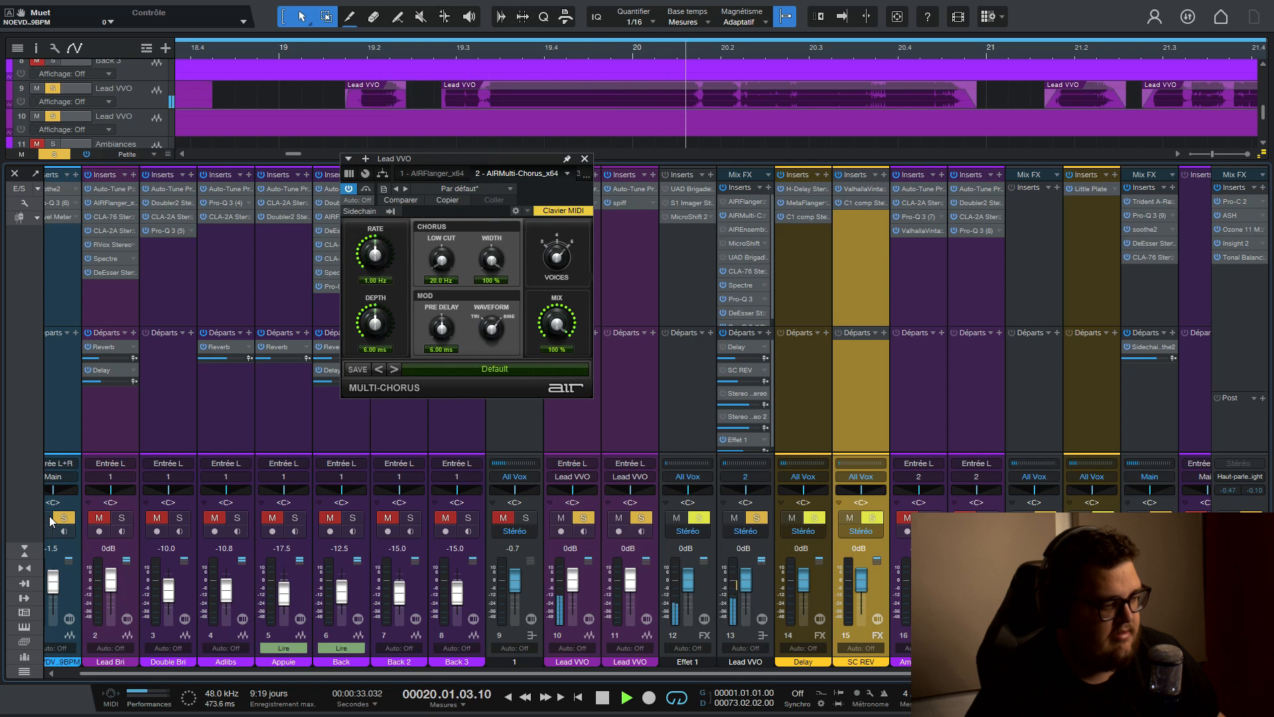
{"action": "key", "text": "space"}
{"action": "left_click", "coordinate": [49, 516]}
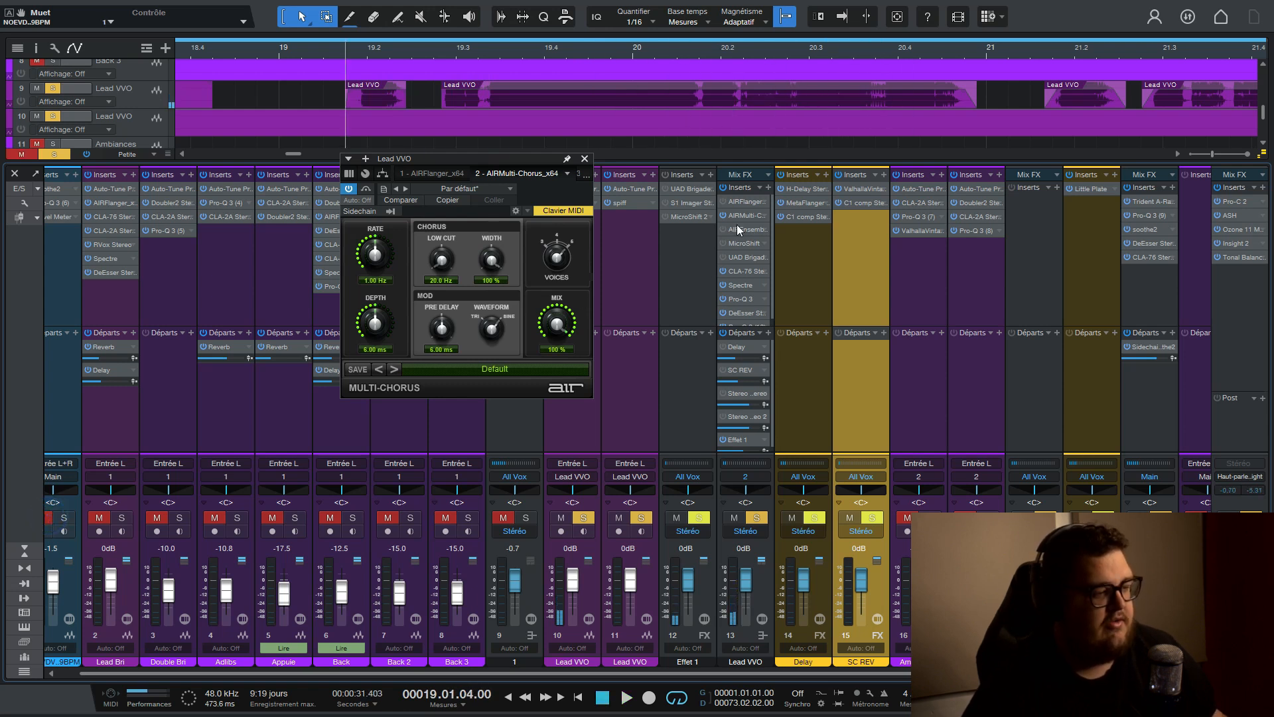
Step: Replay the passage with the instrumental unmuted and the AIRMulti-Chorus switched off, and mute the instrumental again
{"action": "left_click", "coordinate": [50, 516]}
{"action": "key", "text": "space"}
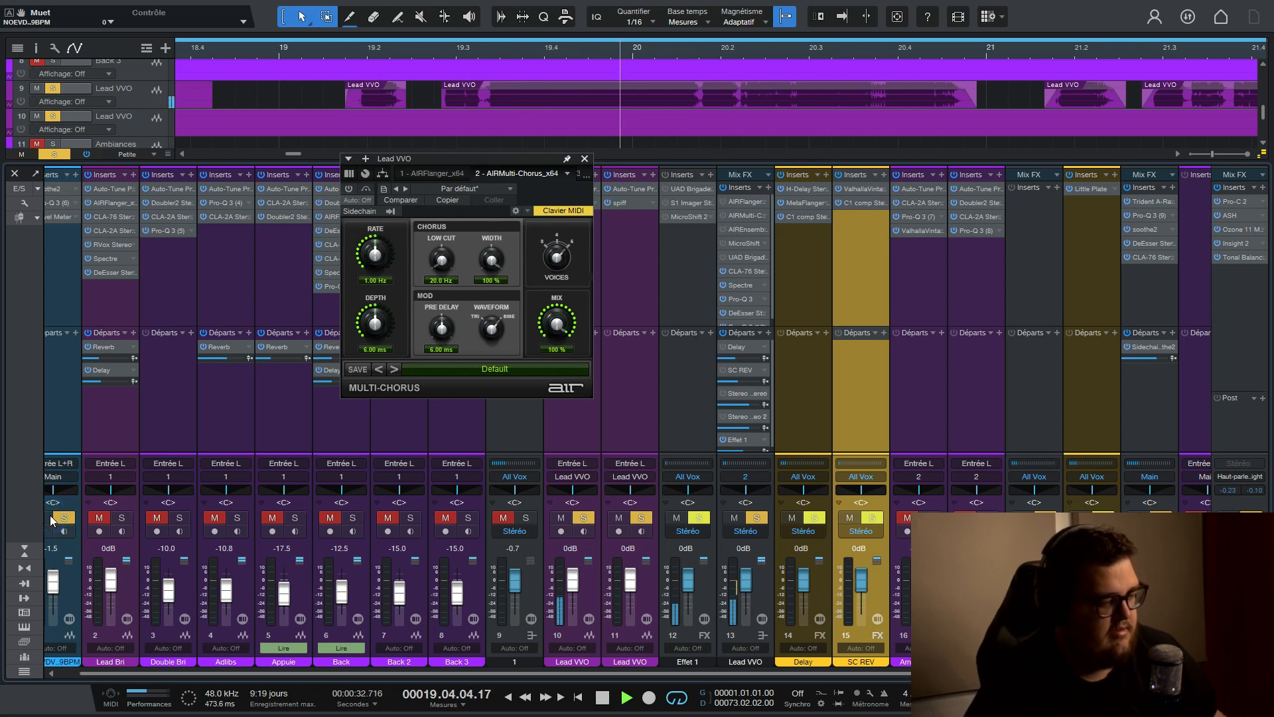
{"action": "key", "text": "space"}
{"action": "left_click", "coordinate": [50, 516]}
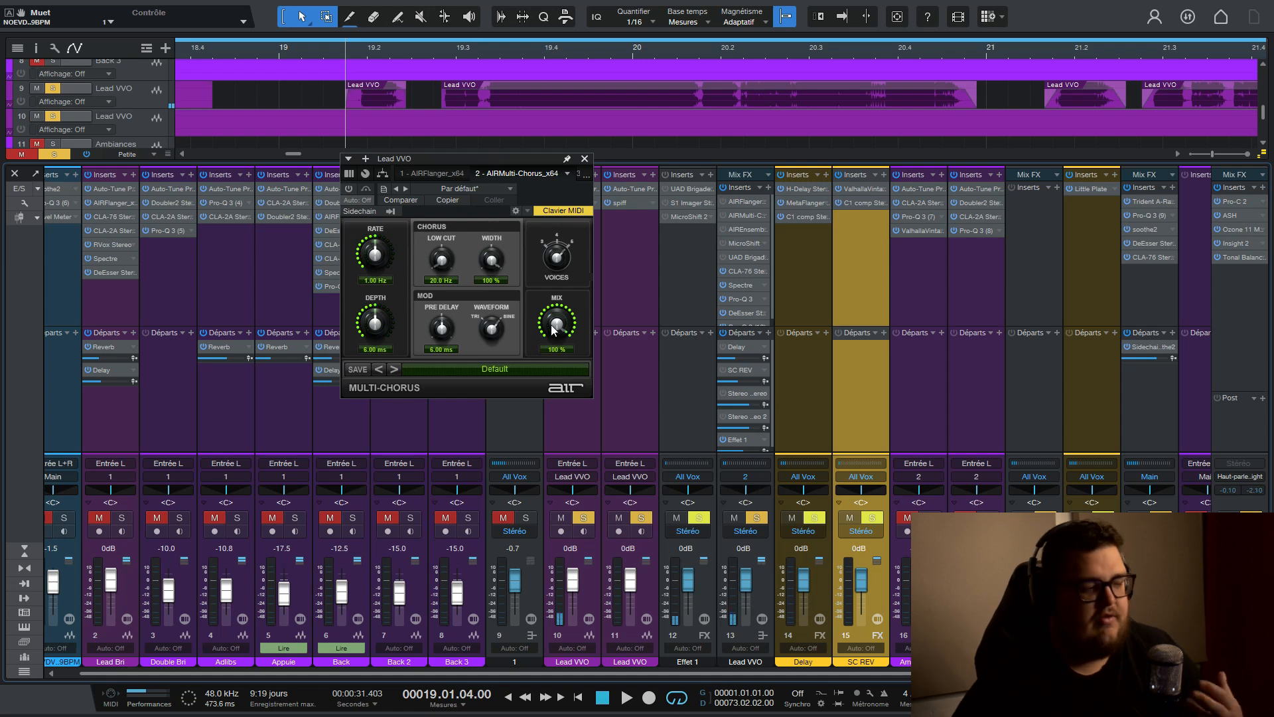
Step: Narrow the AIRMulti-Chorus width to 0% and switch the effect back on during playback to compare it with the dry vocal
{"action": "left_click_drag", "start_coordinate": [492, 259], "coordinate": [489, 368]}
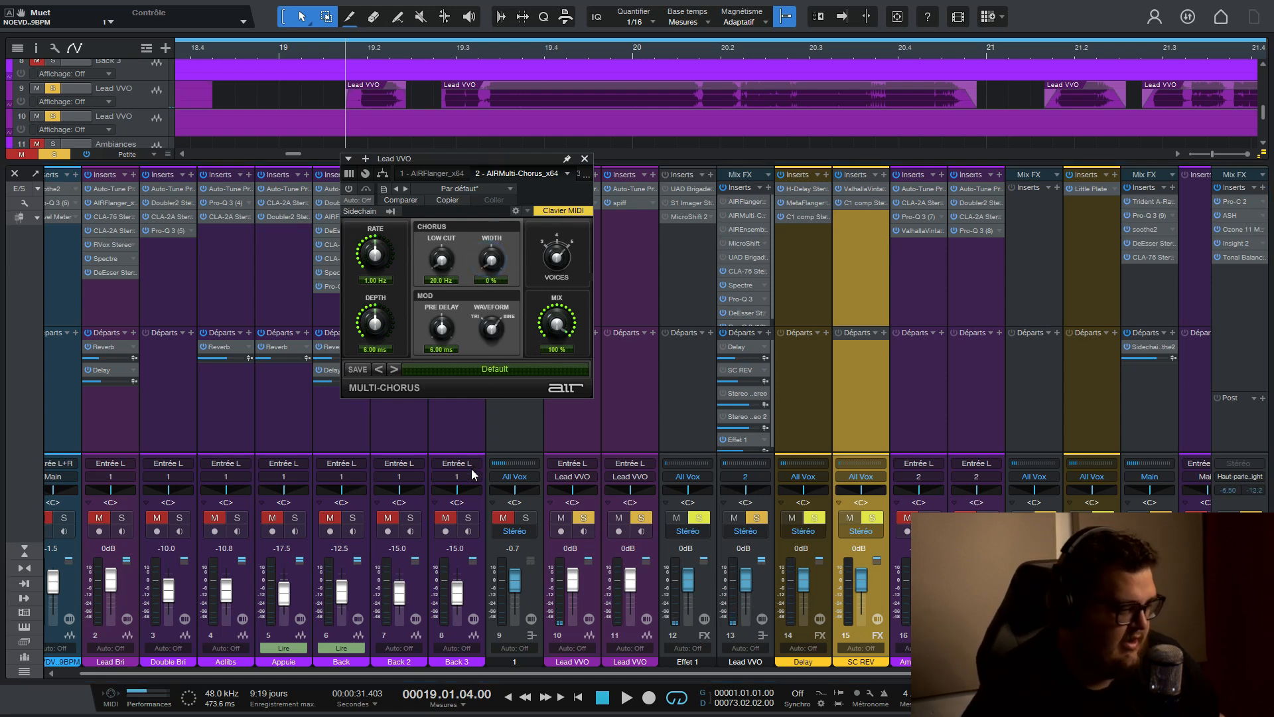
{"action": "key", "text": "space"}
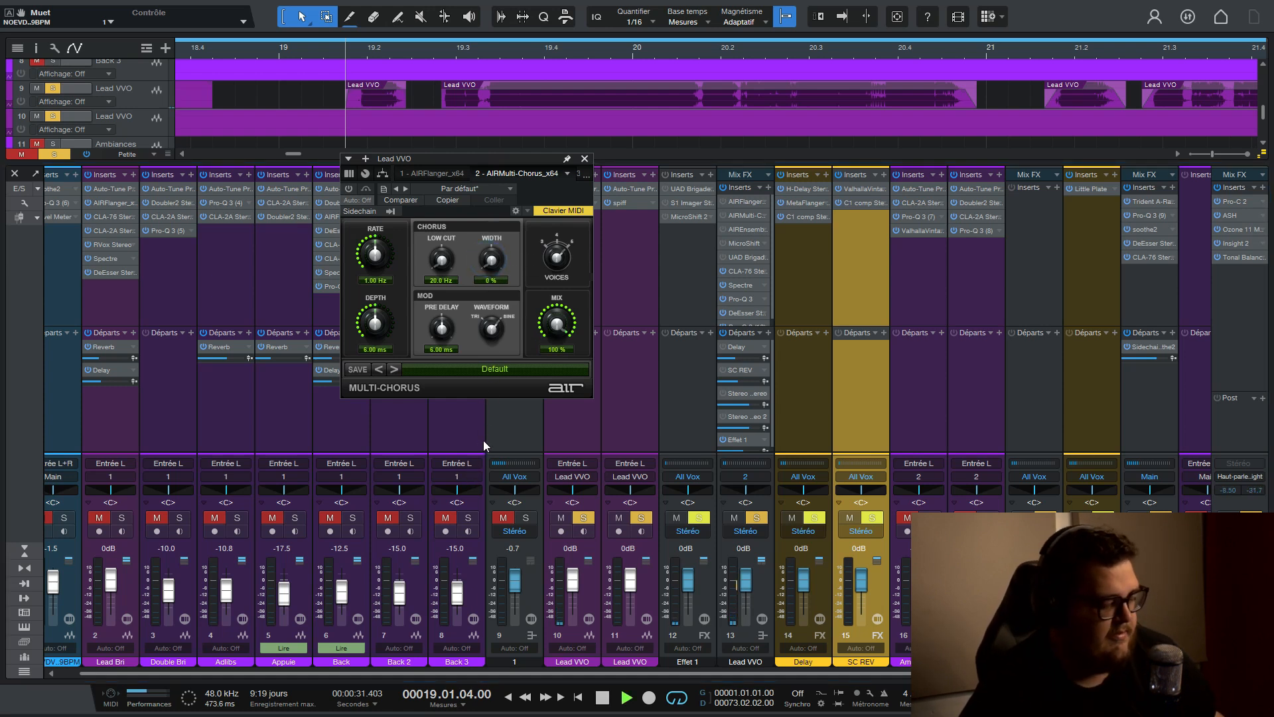
{"action": "left_click", "coordinate": [723, 215]}
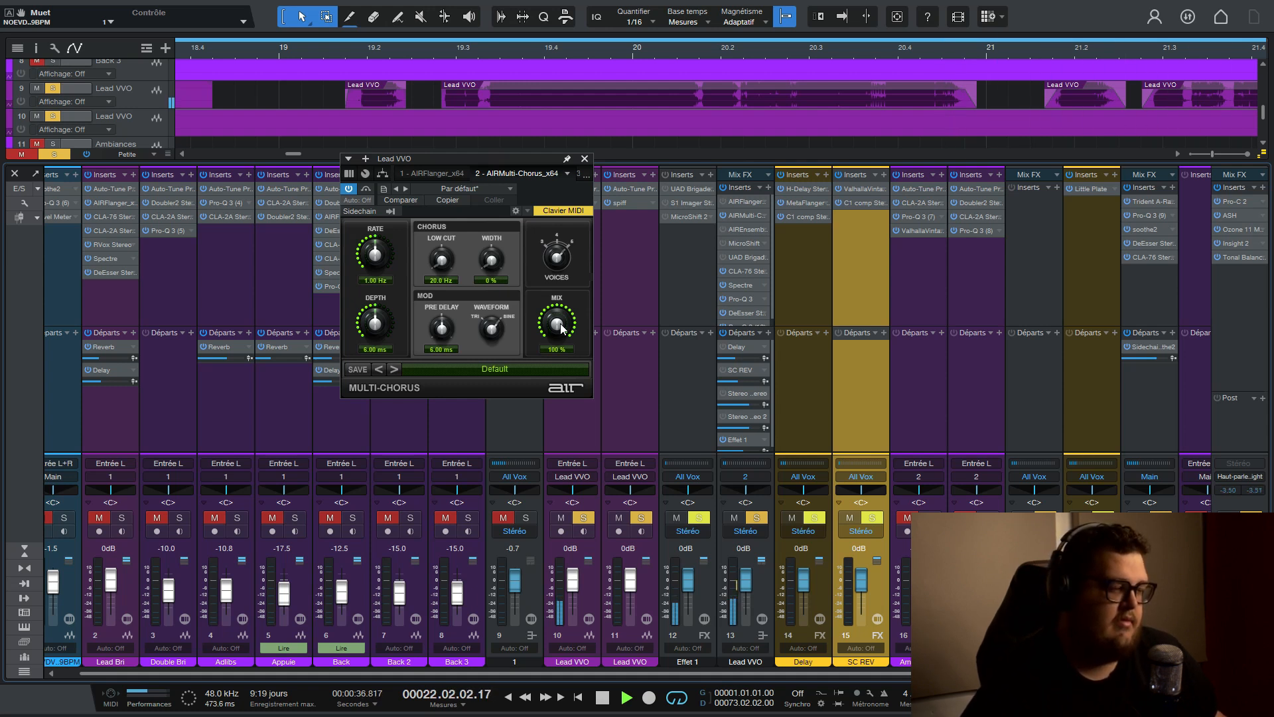
{"action": "key", "text": "space"}
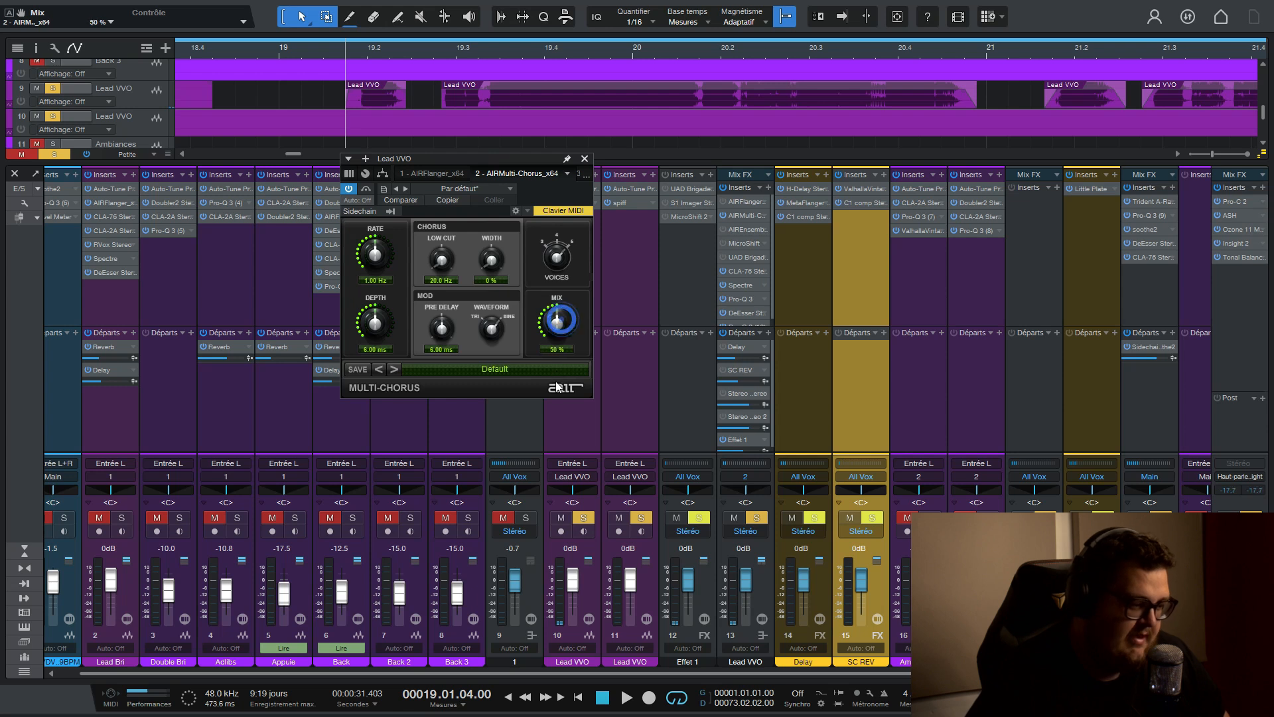
Step: Lower the AIRMulti-Chorus mix to 10% and replay the lead vocal
{"action": "left_click_drag", "start_coordinate": [557, 386], "coordinate": [556, 435]}
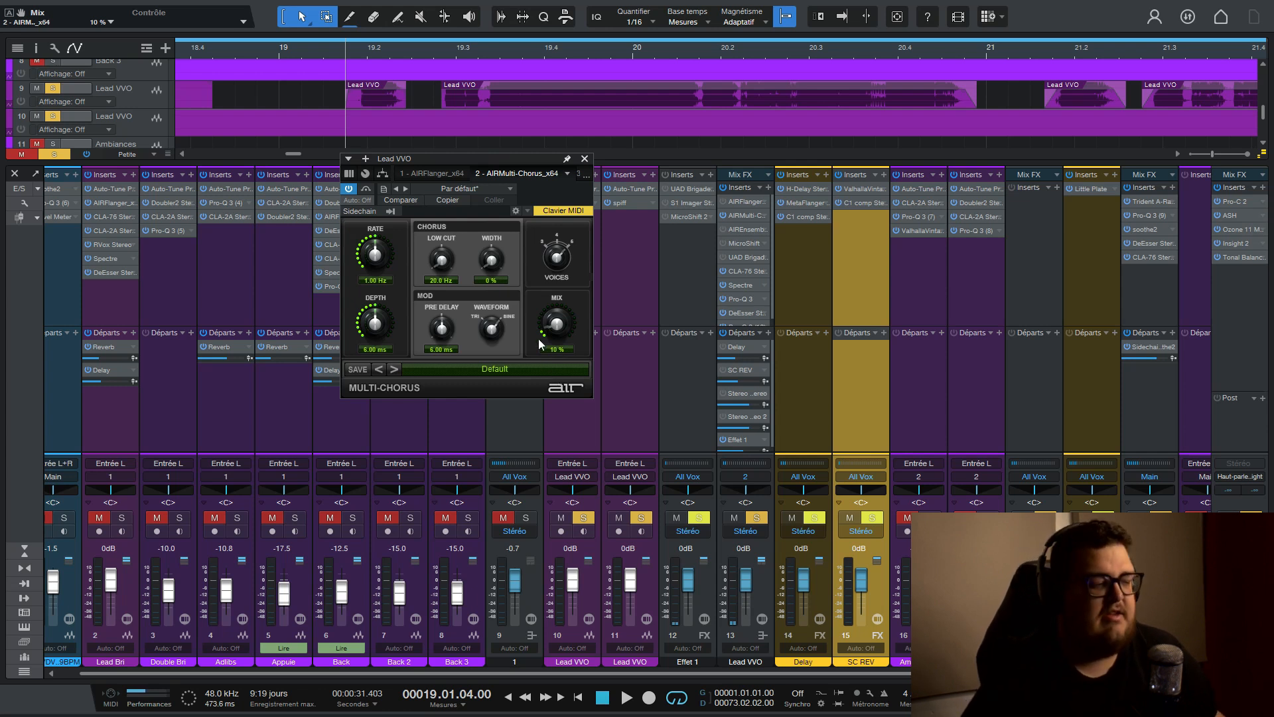
{"action": "key", "text": "space"}
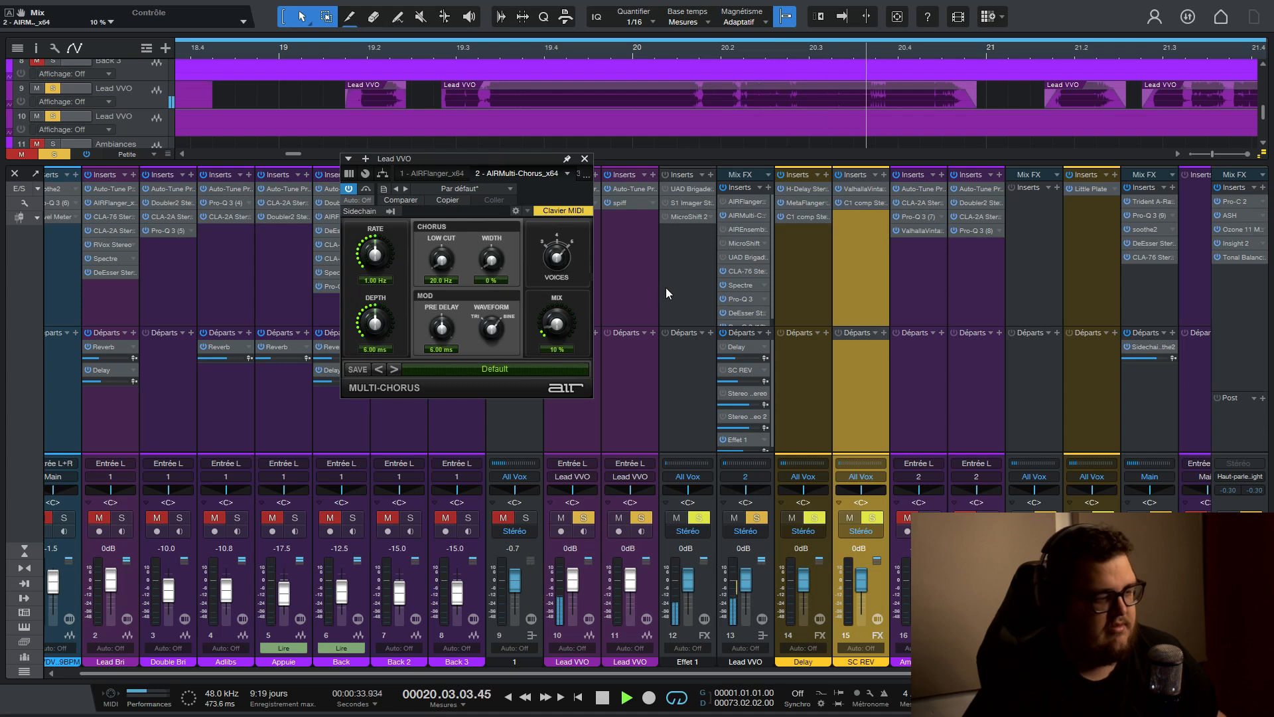
{"action": "key", "text": "space"}
Step: Switch from the AIRMulti-Chorus to the AIREnsemble on Lead VVO, setting the AIREnsemble's stereo width and mix to 100%
{"action": "left_click", "coordinate": [722, 214]}
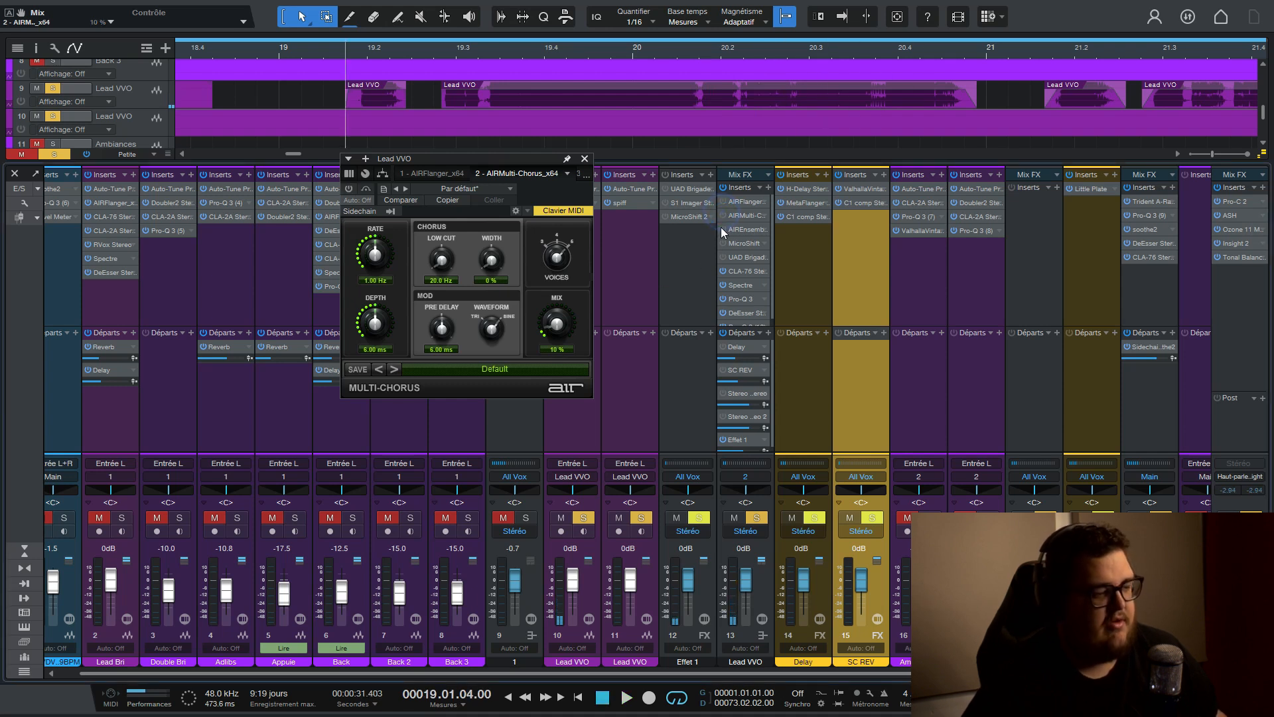
{"action": "left_click", "coordinate": [722, 229]}
{"action": "double_click", "coordinate": [737, 233]}
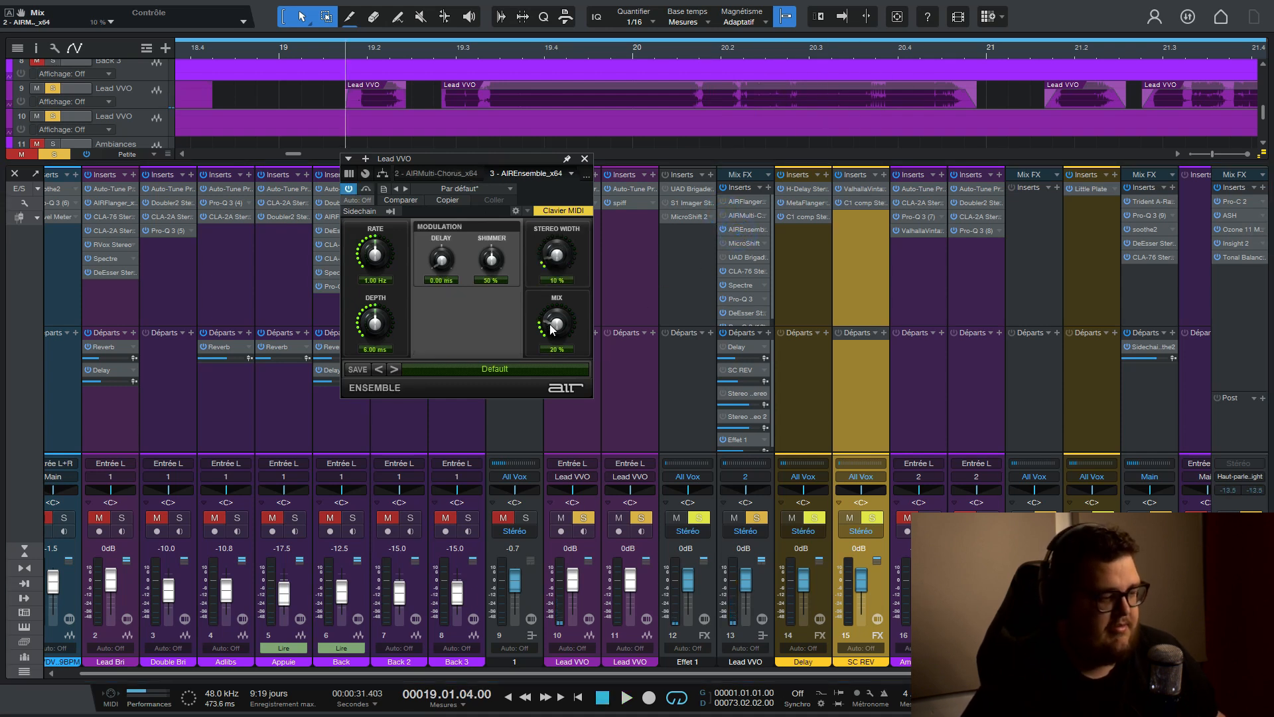
{"action": "left_click_drag", "start_coordinate": [554, 259], "coordinate": [564, 166]}
{"action": "left_click_drag", "start_coordinate": [548, 322], "coordinate": [590, 185]}
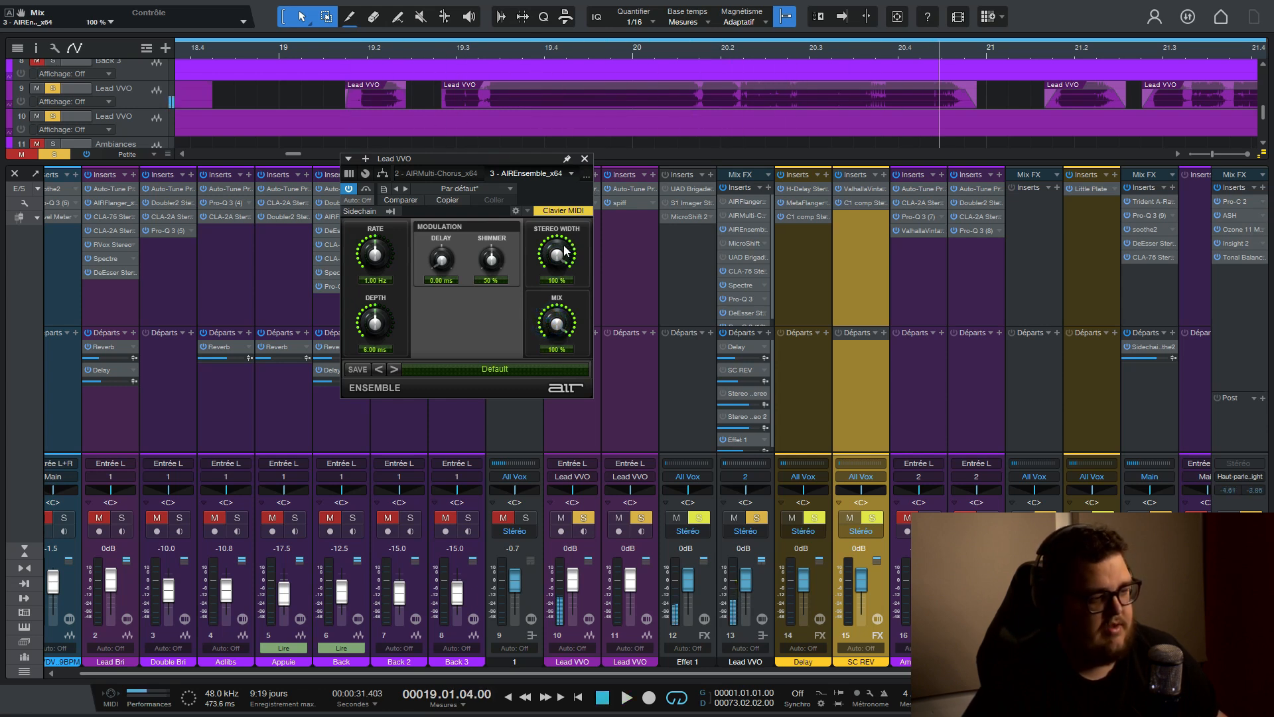
Step: Lower the AIREnsemble mix to 10% during playback, trying a narrower stereo width before setting it to 100%, and stop
{"action": "key", "text": "space"}
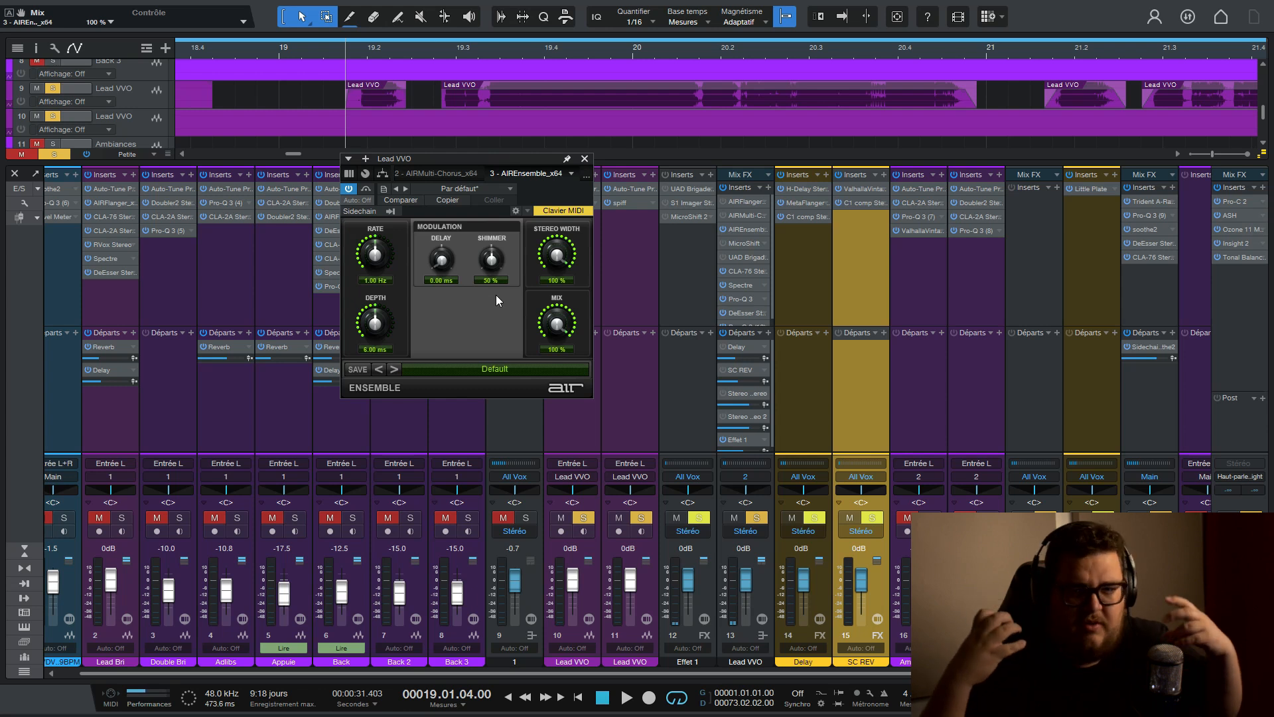
{"action": "key", "text": "space"}
{"action": "left_click_drag", "start_coordinate": [556, 254], "coordinate": [555, 367]}
{"action": "left_click_drag", "start_coordinate": [552, 325], "coordinate": [539, 438]}
{"action": "left_click_drag", "start_coordinate": [556, 253], "coordinate": [589, 133]}
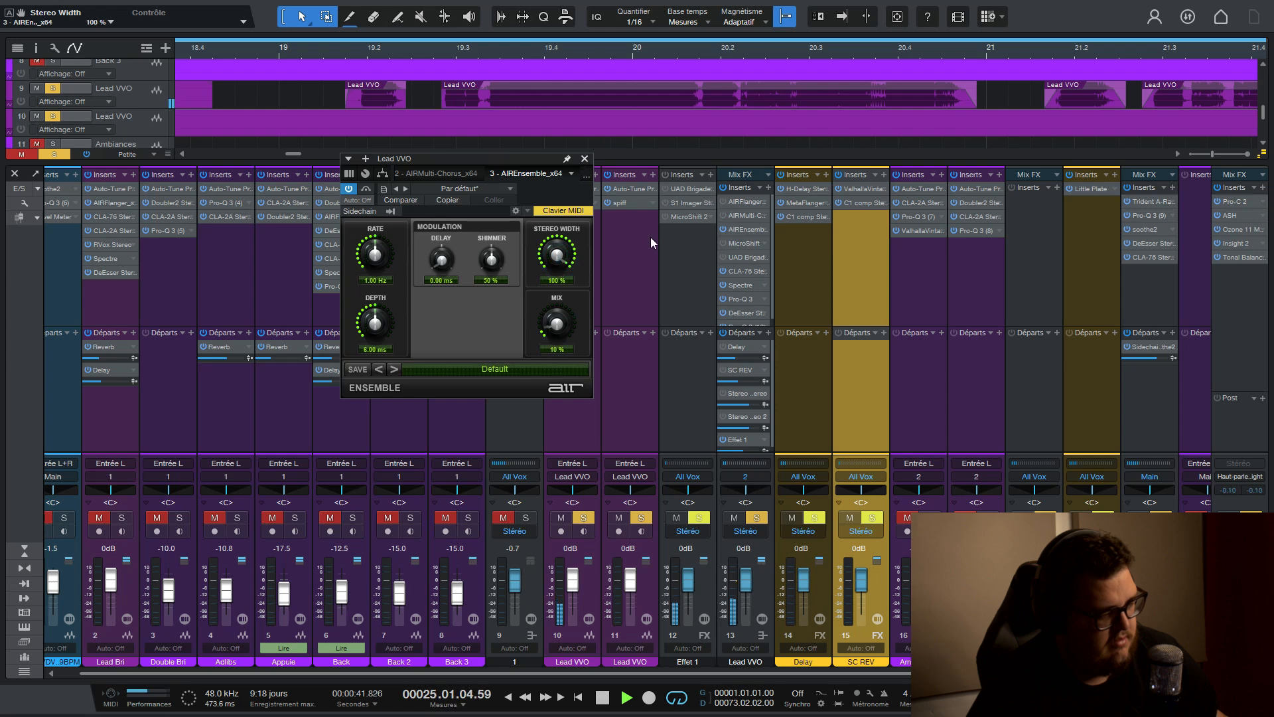
{"action": "key", "text": "space"}
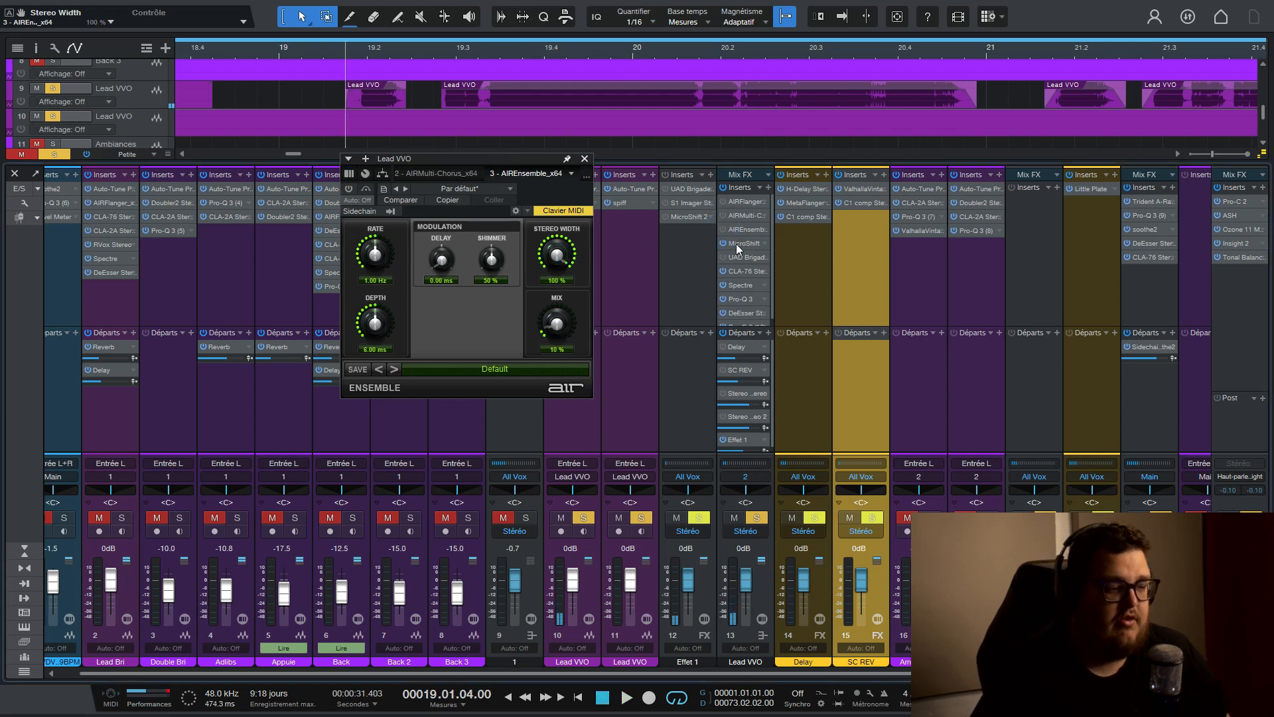
Step: Switch from the AIREnsemble to MicroShift on Lead VVO and set MicroShift's focus to 20 Hz
{"action": "left_click", "coordinate": [736, 243]}
{"action": "left_click_drag", "start_coordinate": [639, 157], "coordinate": [400, 158]}
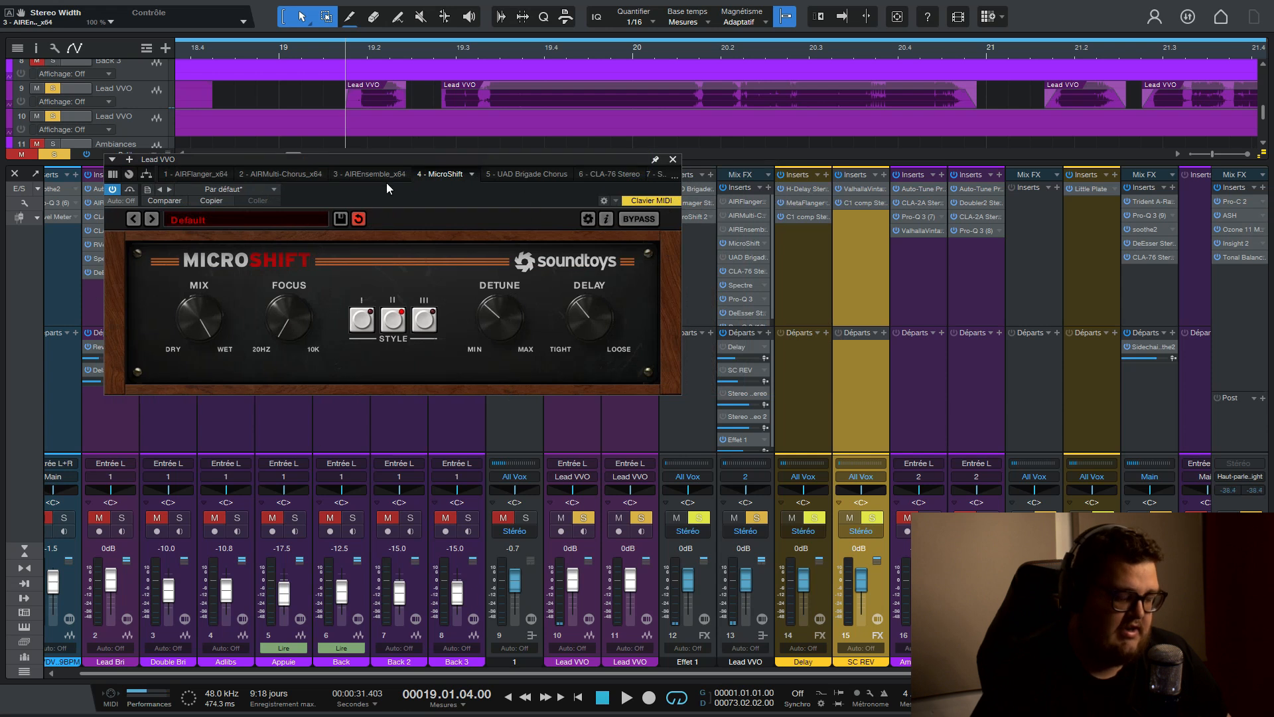
{"action": "left_click_drag", "start_coordinate": [297, 288], "coordinate": [295, 282]}
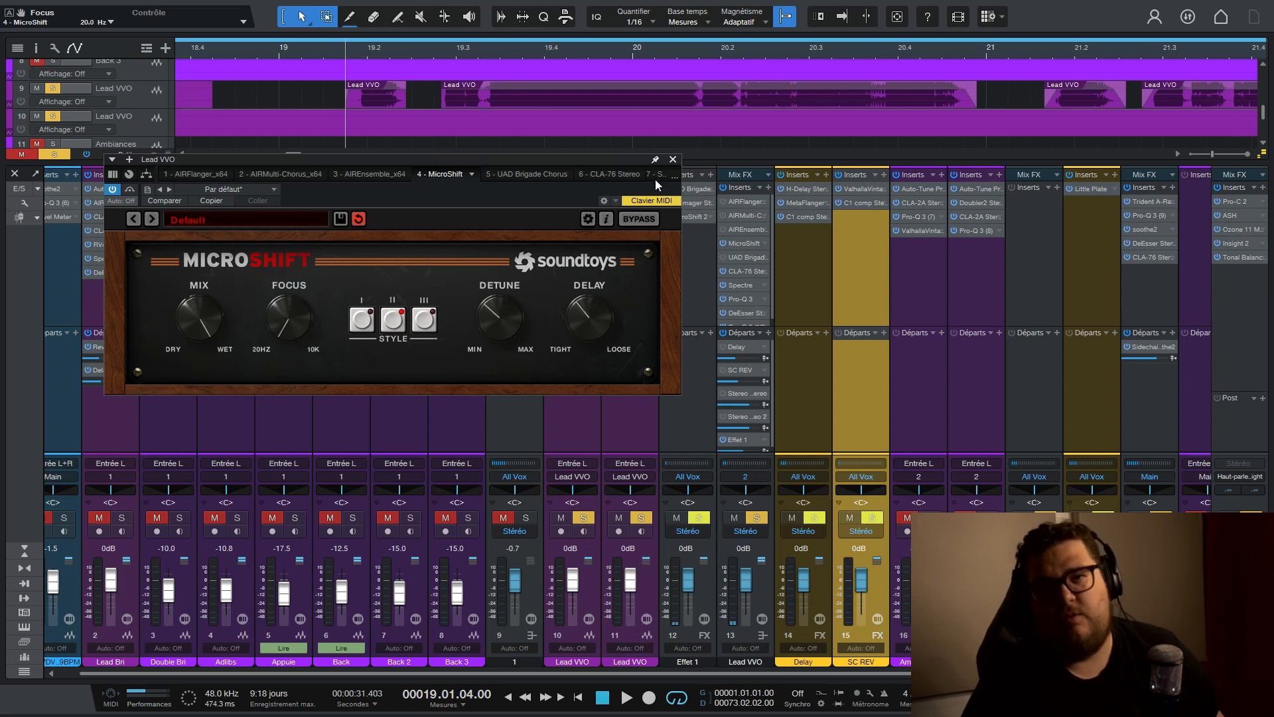
{"action": "left_click_drag", "start_coordinate": [620, 159], "coordinate": [579, 161]}
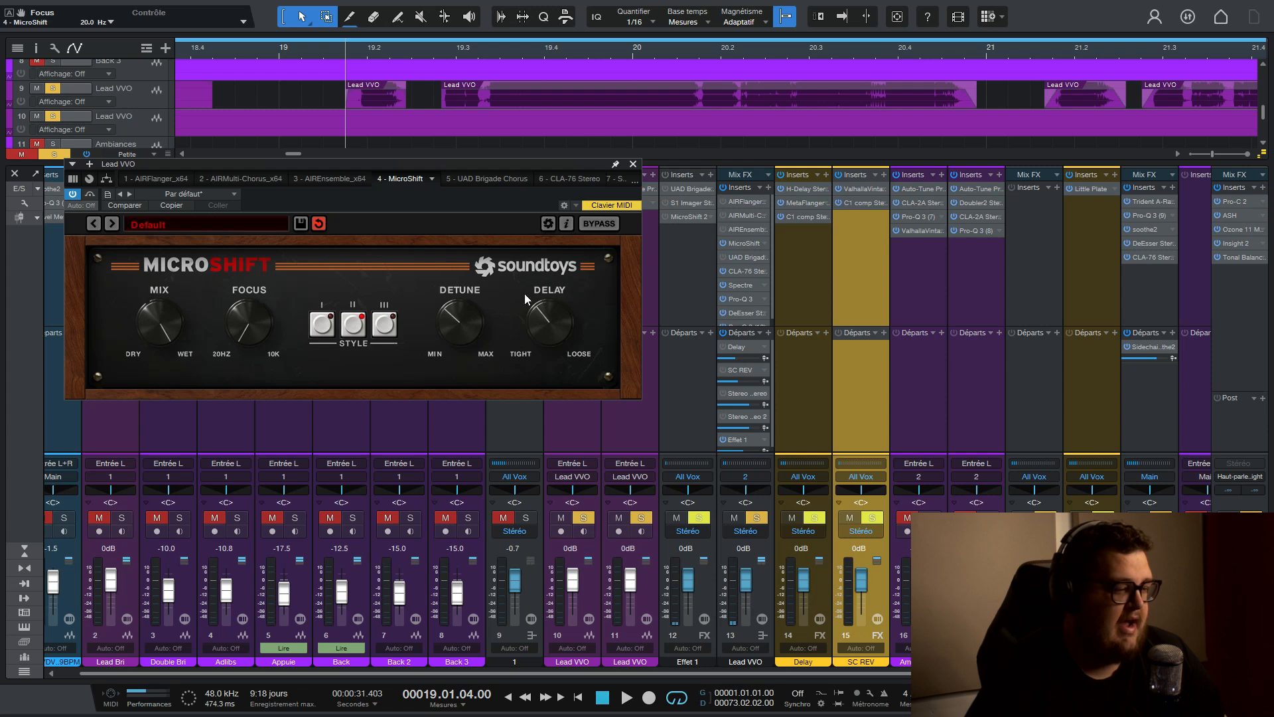
Step: Play the lead vocal while varying MicroShift's detune and setting its delay to 130%, and stop playback
{"action": "key", "text": "space"}
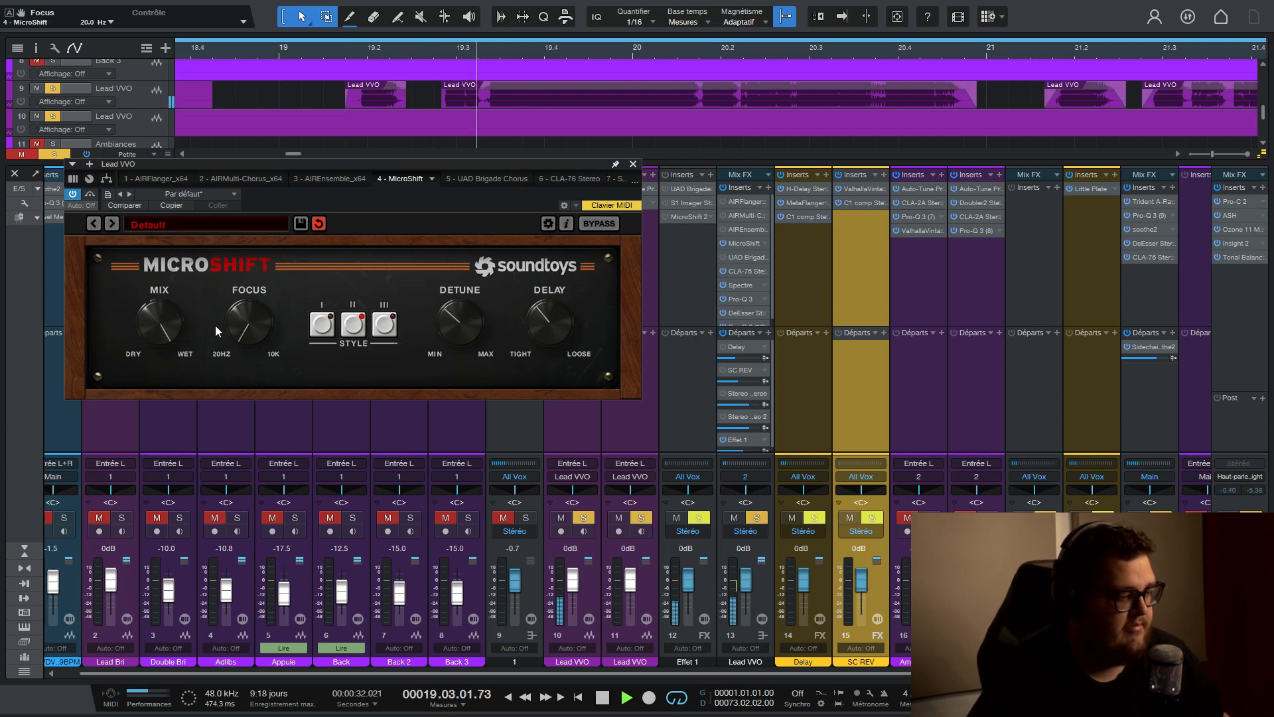
{"action": "left_click_drag", "start_coordinate": [468, 315], "coordinate": [471, 315]}
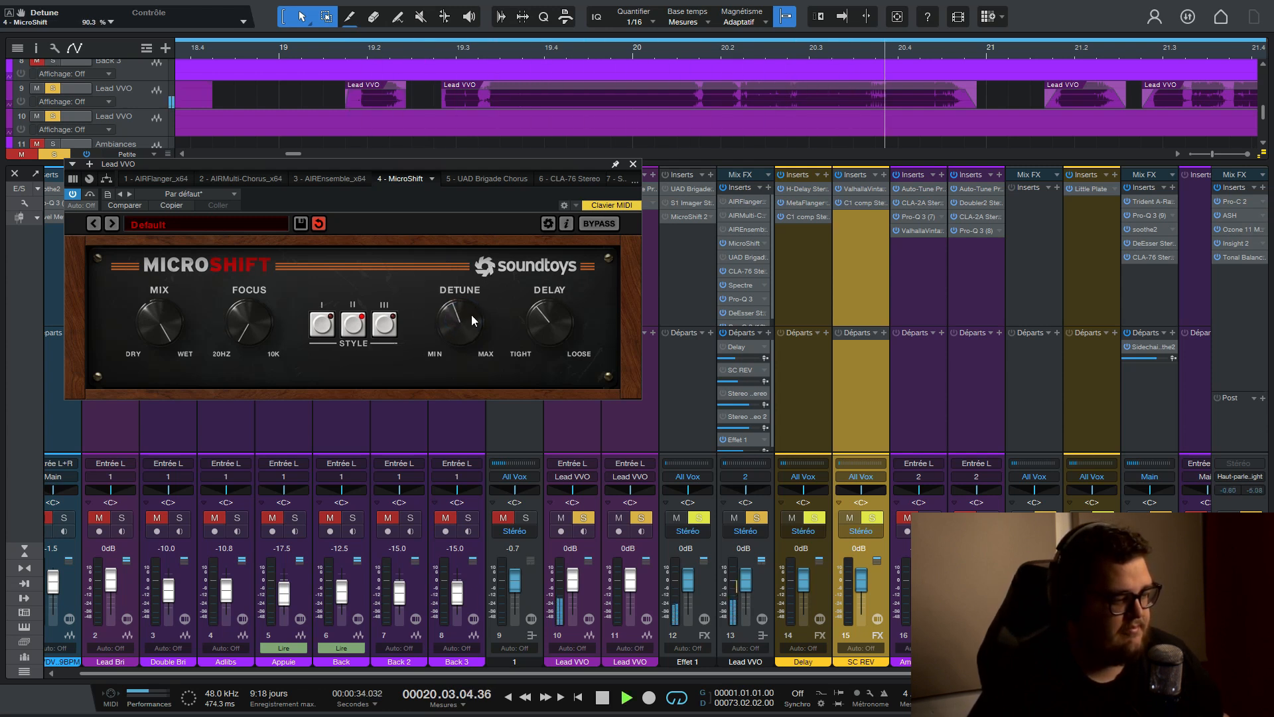
{"action": "left_click_drag", "start_coordinate": [558, 345], "coordinate": [551, 398]}
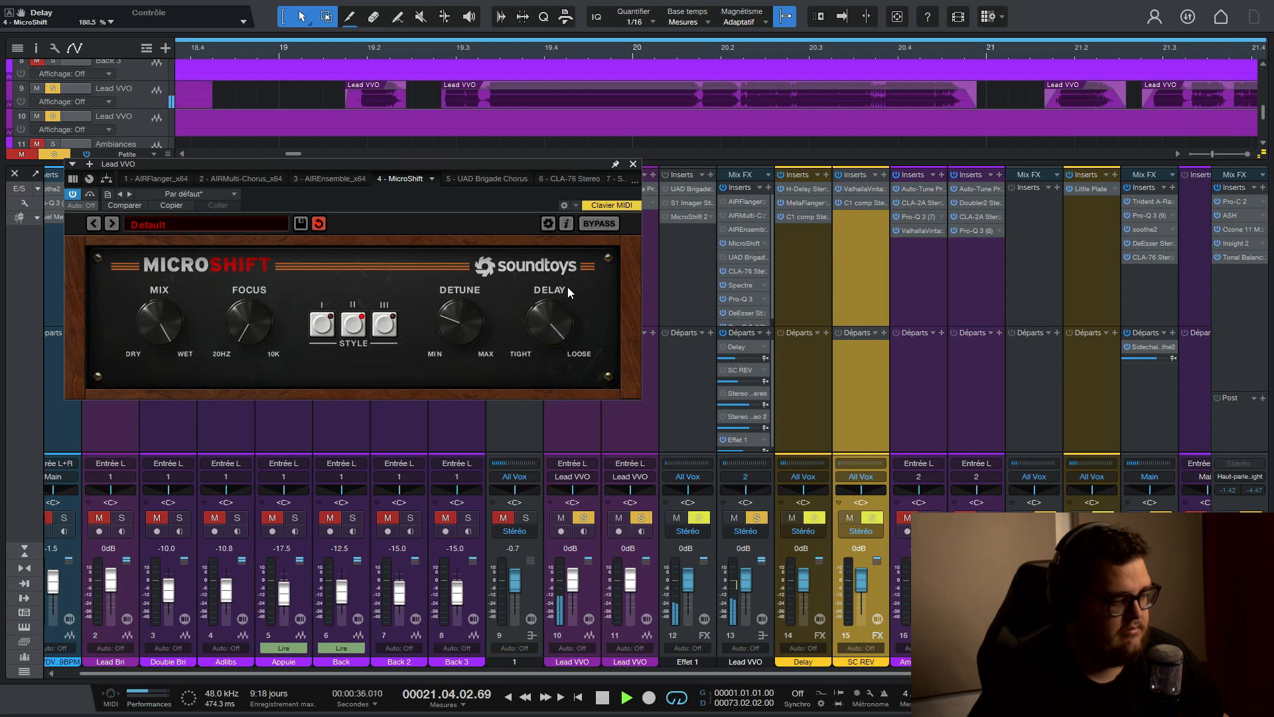
{"action": "left_click_drag", "start_coordinate": [572, 268], "coordinate": [422, 333]}
{"action": "key", "text": "space"}
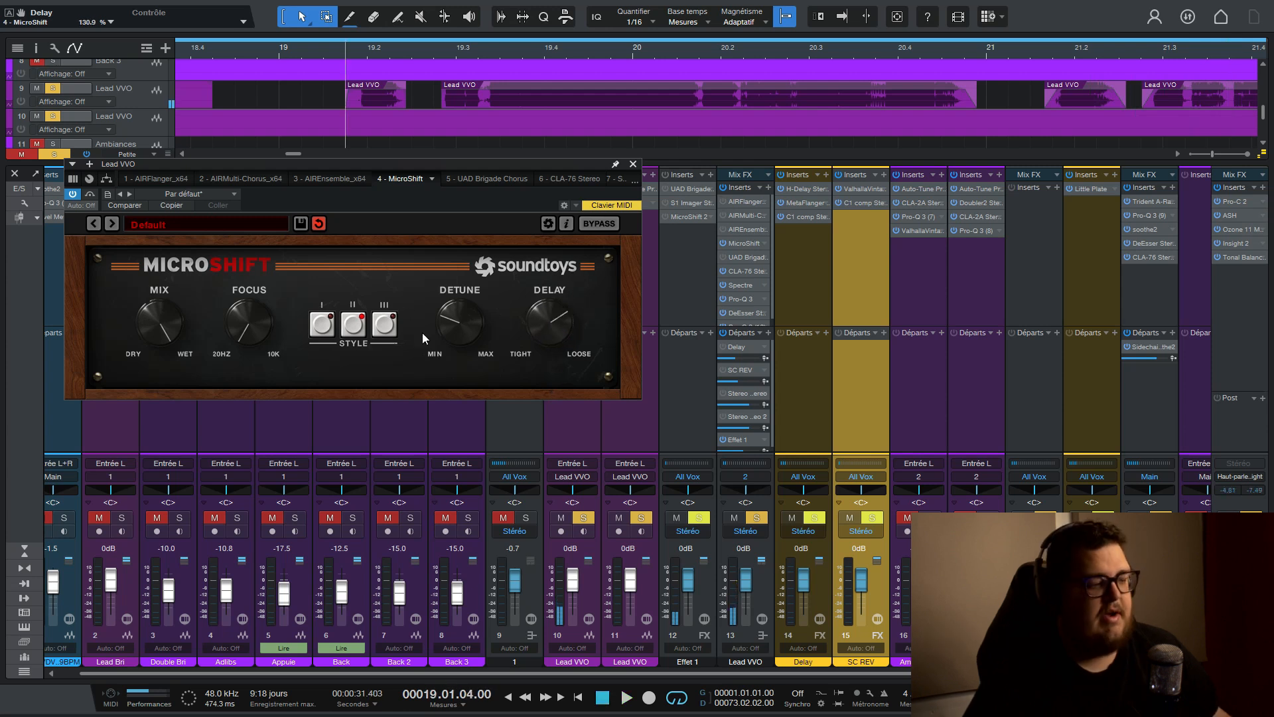
Step: Try MicroShift's styles I and III and remove the plug-in from Lead VVO
{"action": "left_click", "coordinate": [322, 325]}
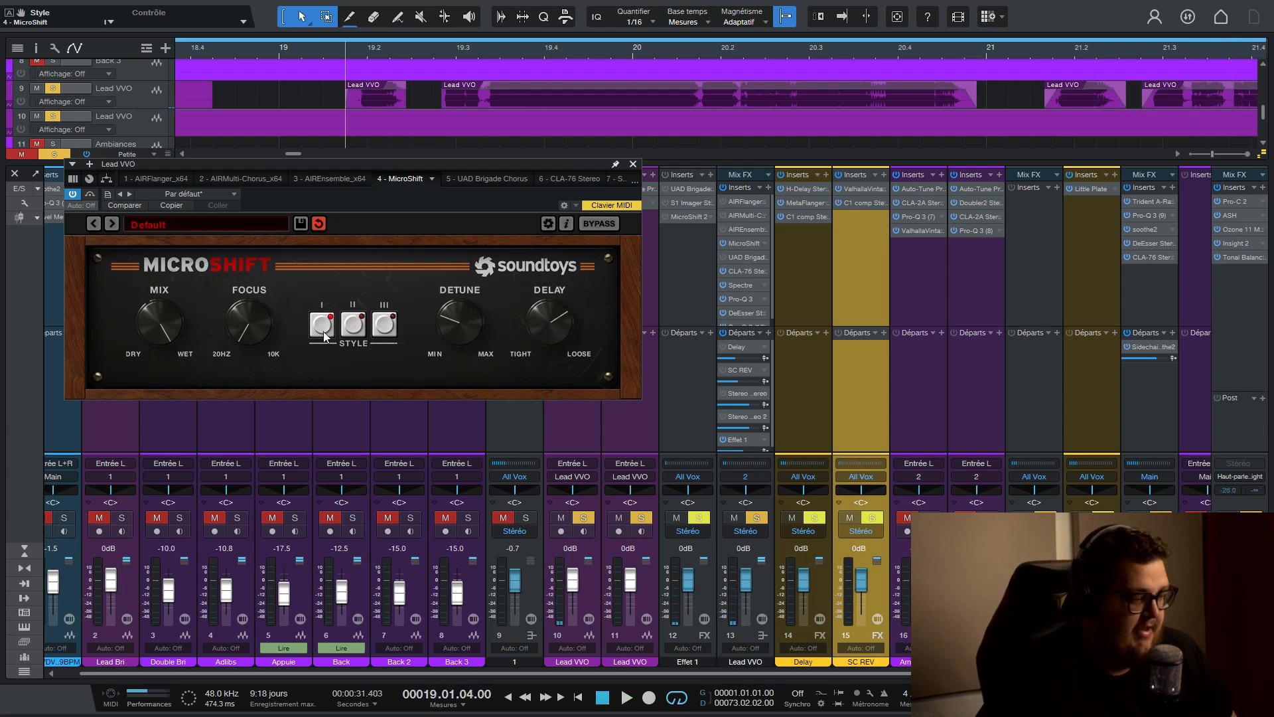
{"action": "left_click", "coordinate": [764, 245]}
{"action": "left_click", "coordinate": [765, 246]}
{"action": "left_click", "coordinate": [764, 246]}
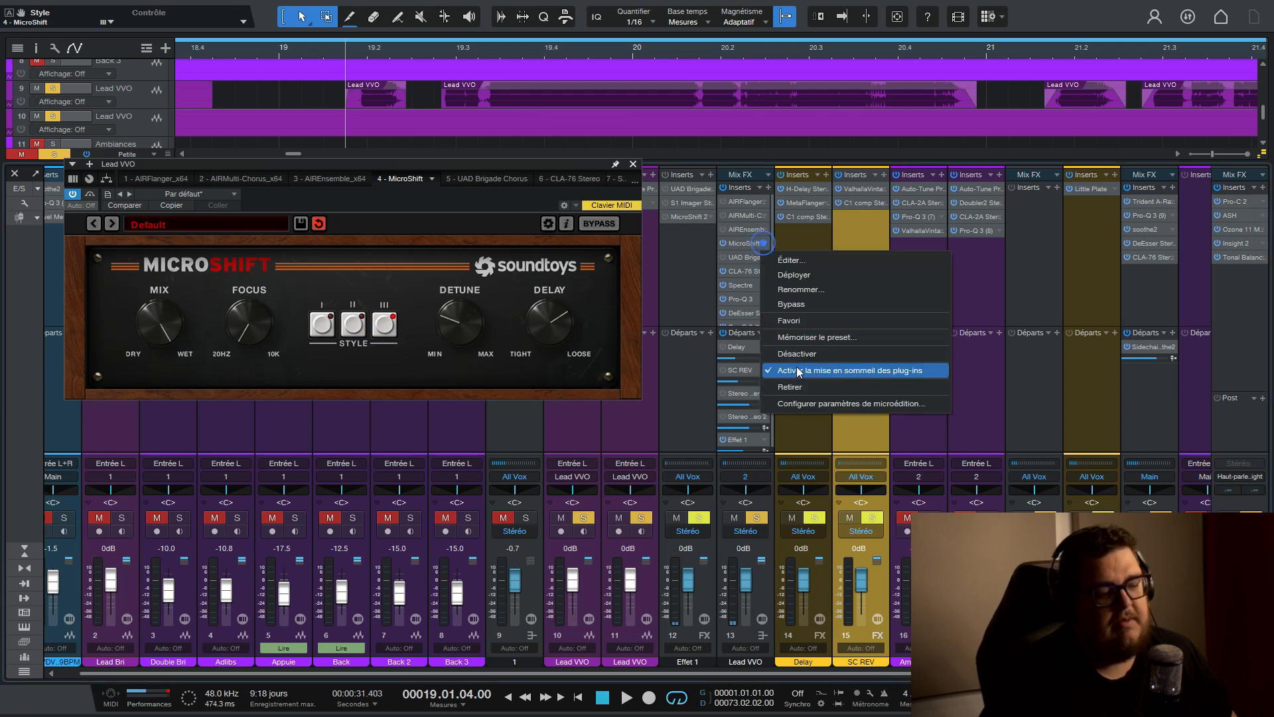
{"action": "left_click", "coordinate": [796, 388]}
Step: Audition the UAD Brigade Chorus on Lead VVO in effect mode with chorus intensity at 5.1, and remove it from the bus
{"action": "left_click", "coordinate": [739, 243]}
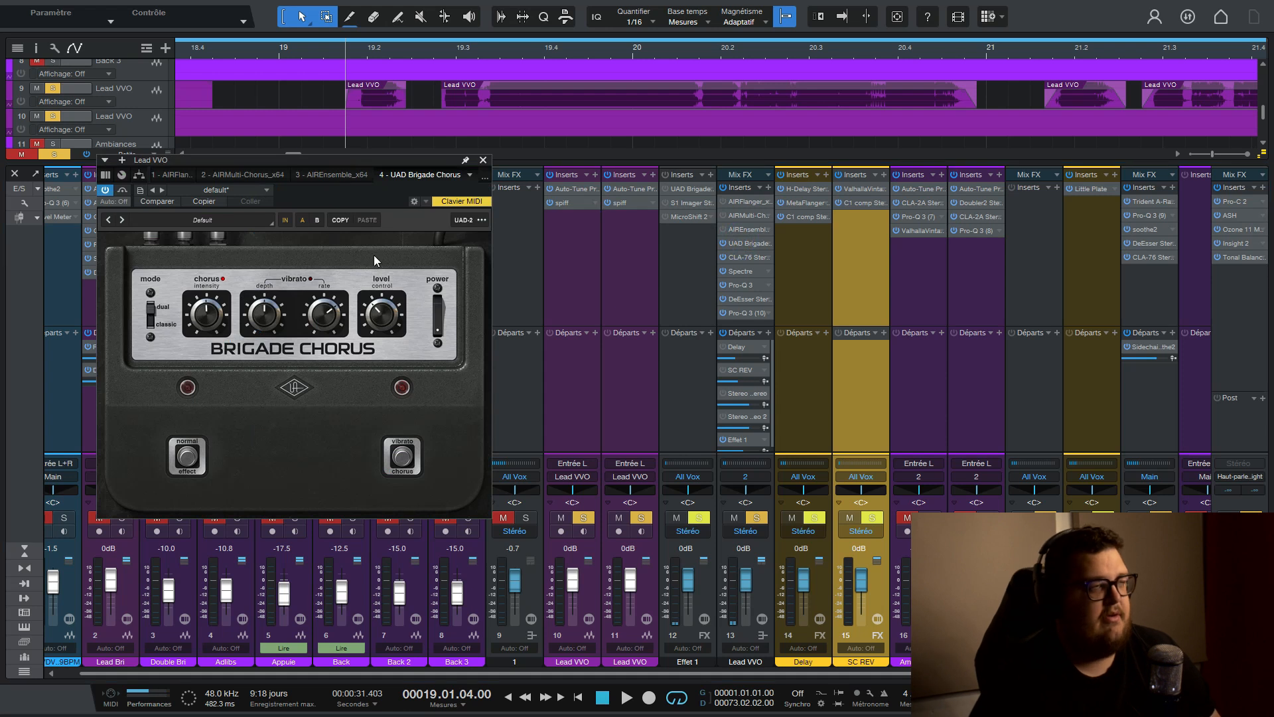
{"action": "left_click", "coordinate": [177, 457]}
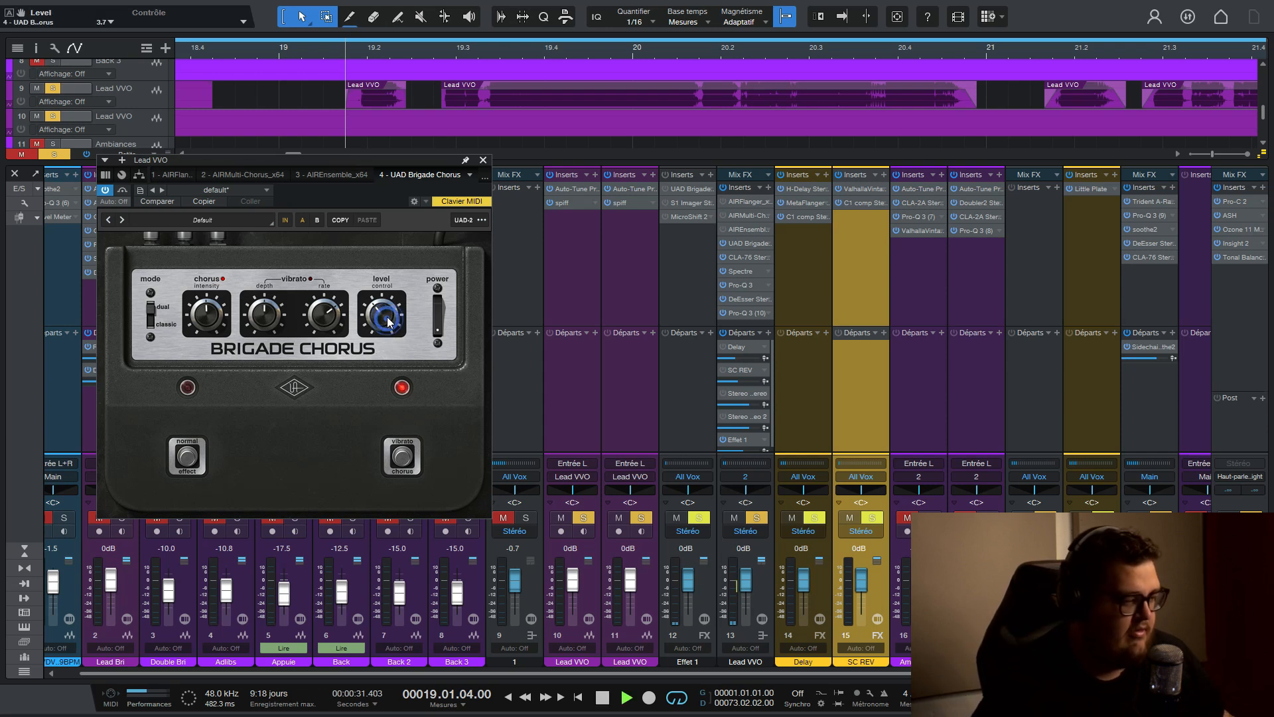
{"action": "key", "text": "space"}
{"action": "left_click_drag", "start_coordinate": [209, 323], "coordinate": [194, 376]}
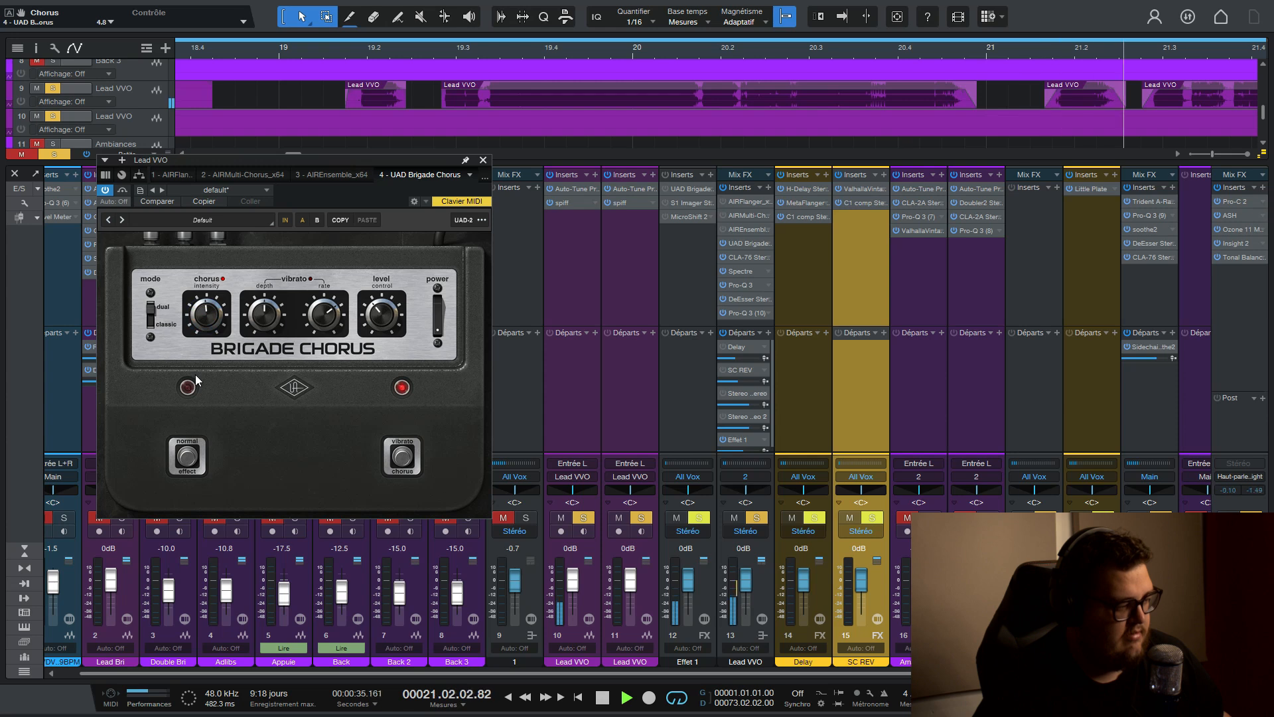
{"action": "key", "text": "space"}
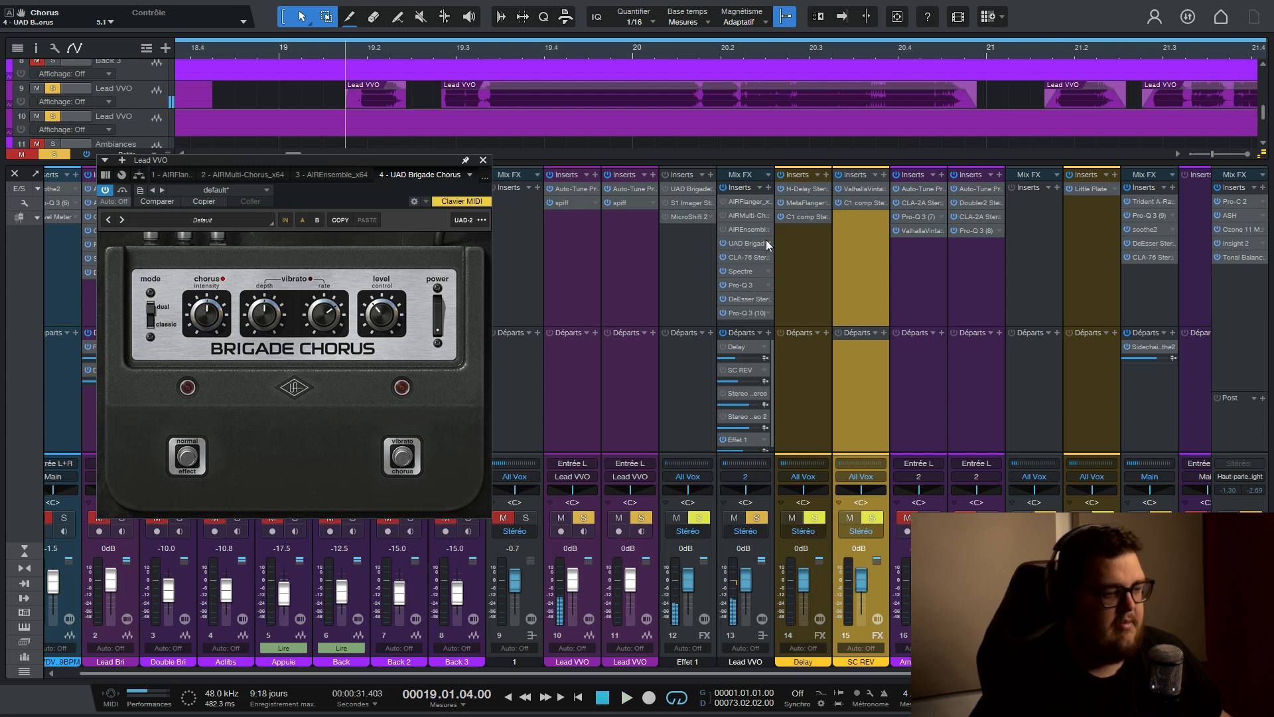
{"action": "left_click", "coordinate": [767, 243]}
{"action": "left_click", "coordinate": [794, 388]}
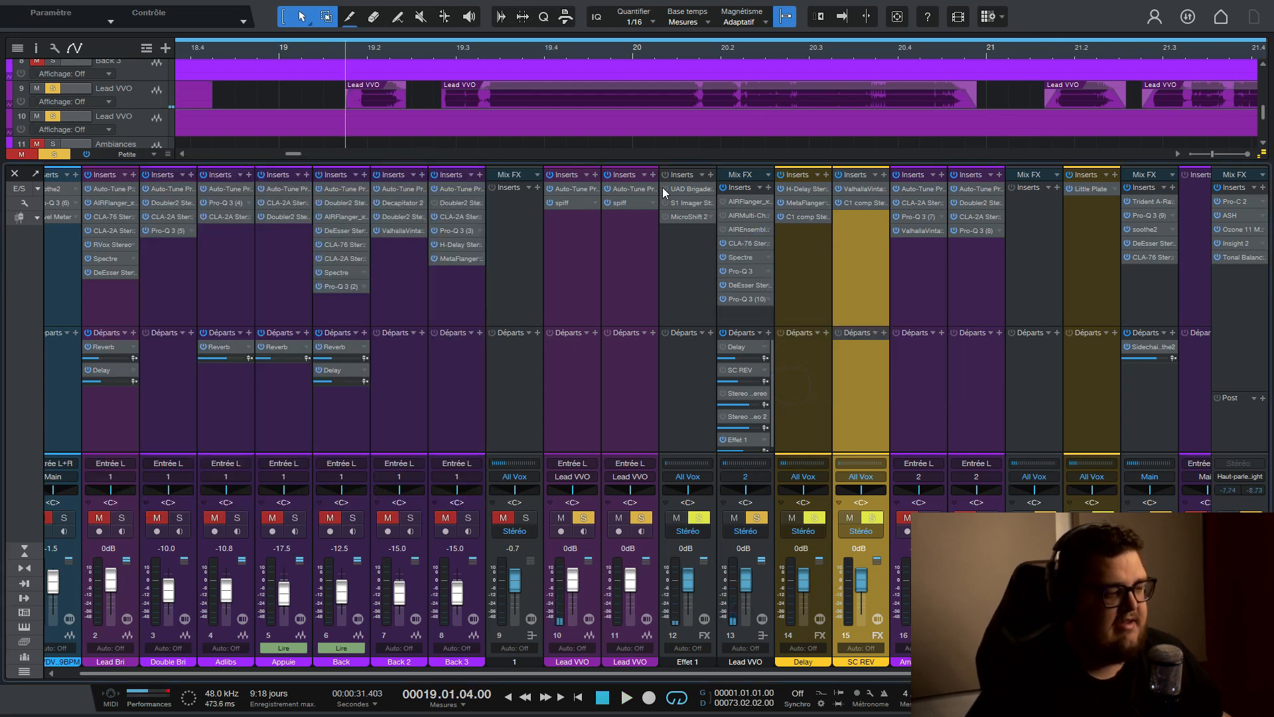
Step: Audition the UAD Brigade Chorus on the Effet 1 channel, lowering the Lead VVO send to it to -2.5
{"action": "left_click", "coordinate": [681, 187]}
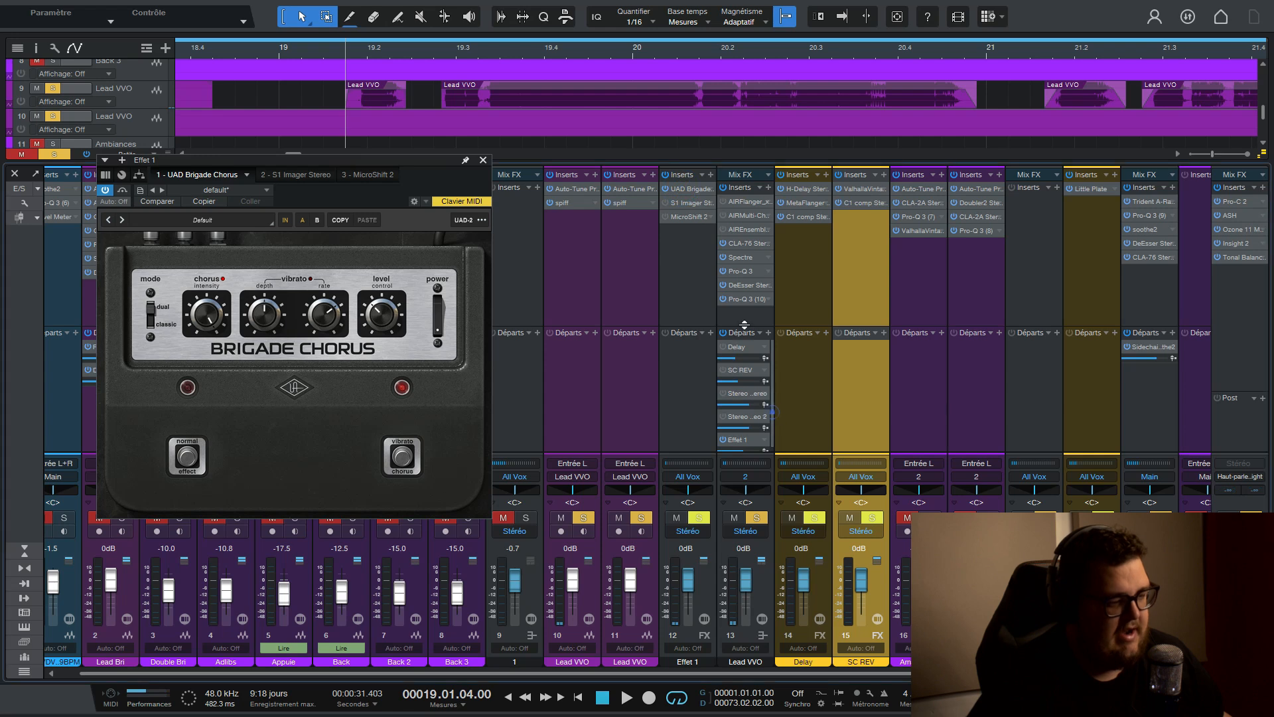
{"action": "key", "text": "space"}
{"action": "scroll", "coordinate": [748, 413], "scroll_direction": "down", "scroll_amount": 3}
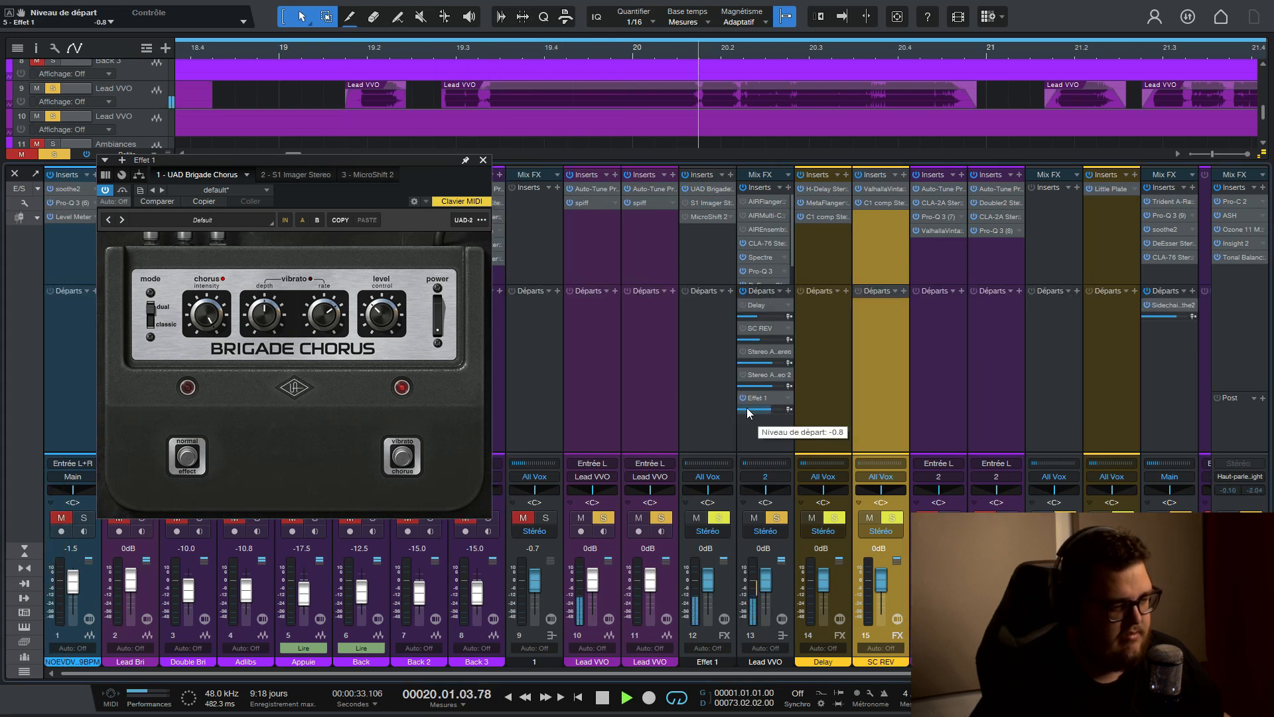
{"action": "scroll", "coordinate": [747, 413], "scroll_direction": "down", "scroll_amount": 1}
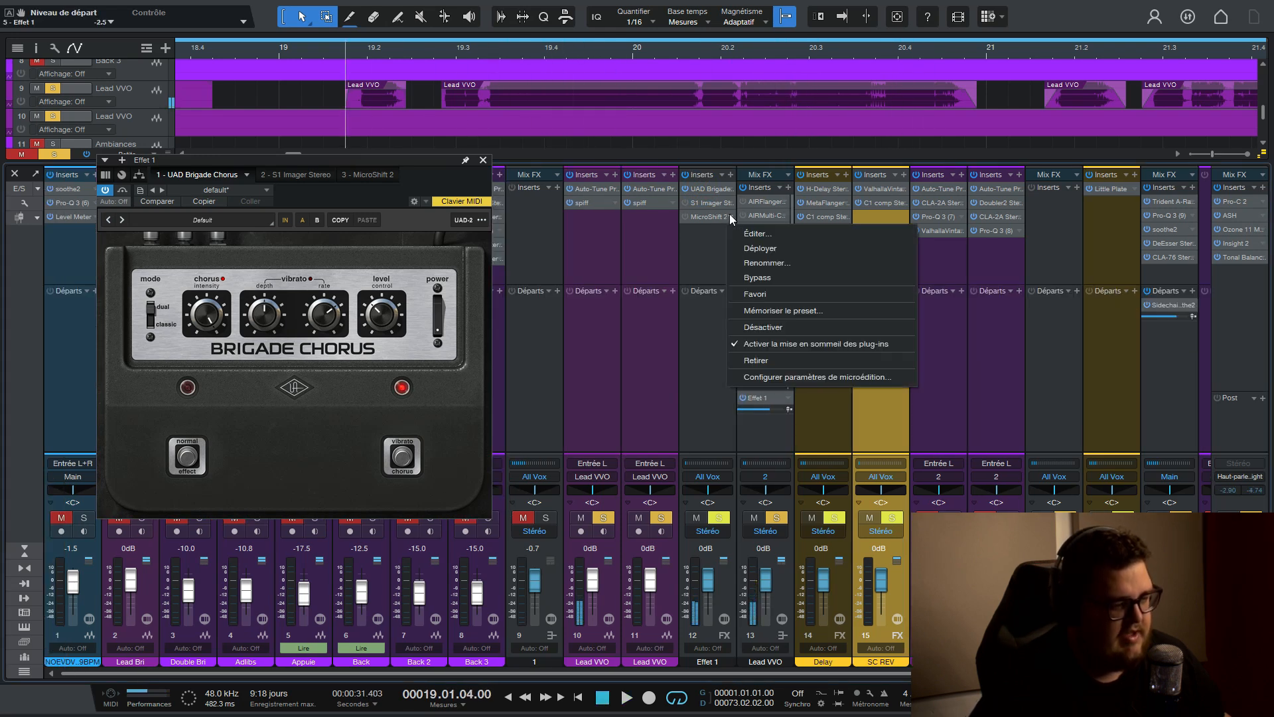
Step: Remove MicroShift 2 from Effet 1 and set the S1 Imager Stereo width to 0.15 during playback
{"action": "left_click", "coordinate": [758, 361]}
{"action": "left_click", "coordinate": [688, 203]}
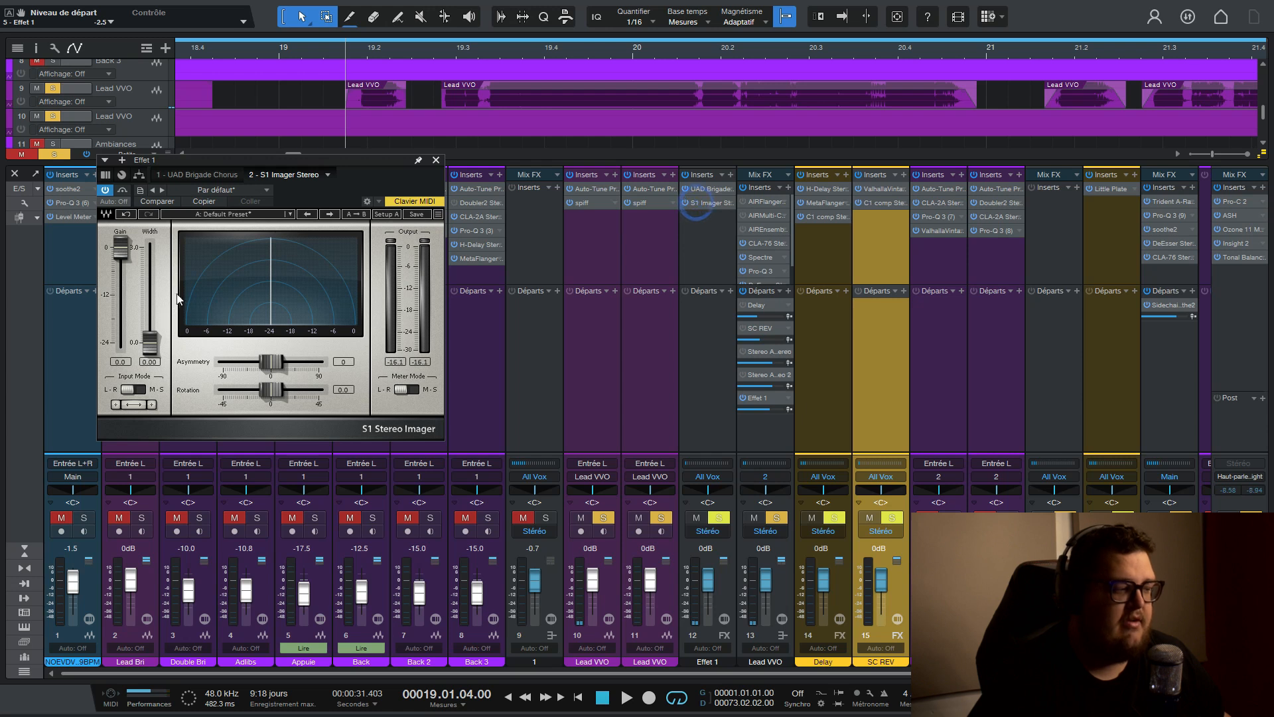
{"action": "left_click_drag", "start_coordinate": [249, 159], "coordinate": [462, 113]}
{"action": "left_click_drag", "start_coordinate": [362, 296], "coordinate": [362, 284]}
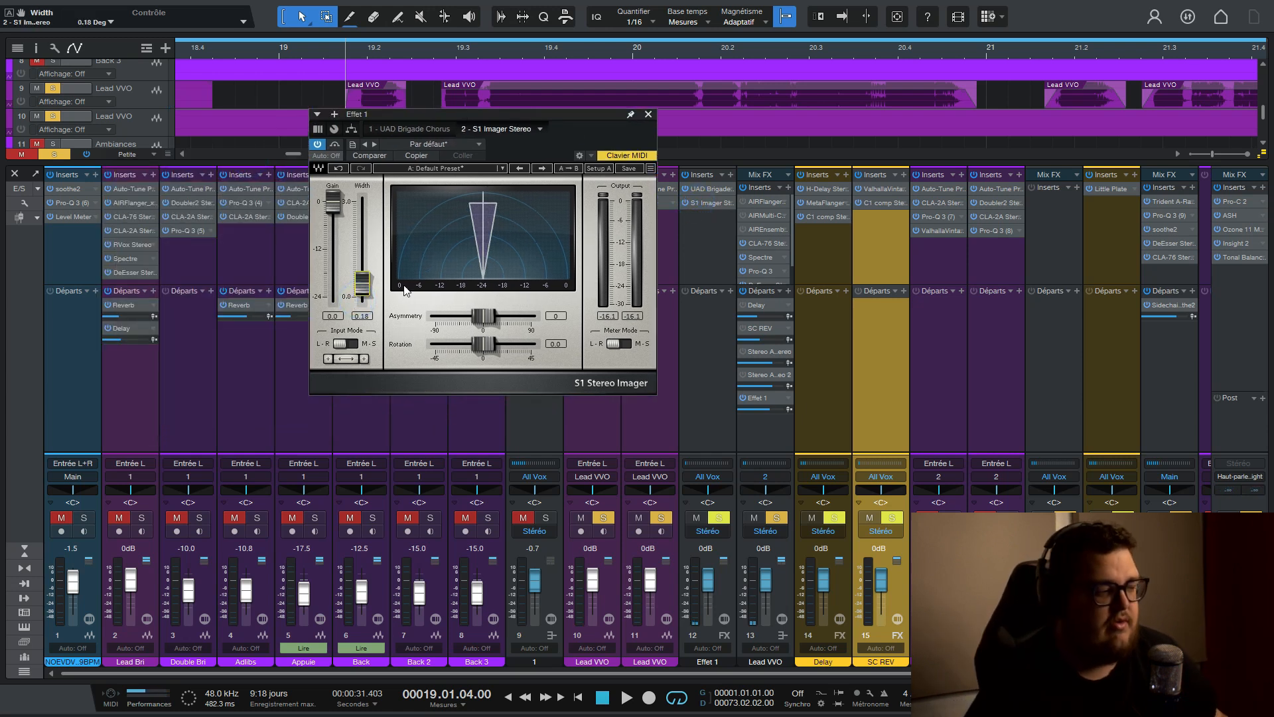
{"action": "left_click", "coordinate": [371, 285]}
{"action": "key", "text": "space"}
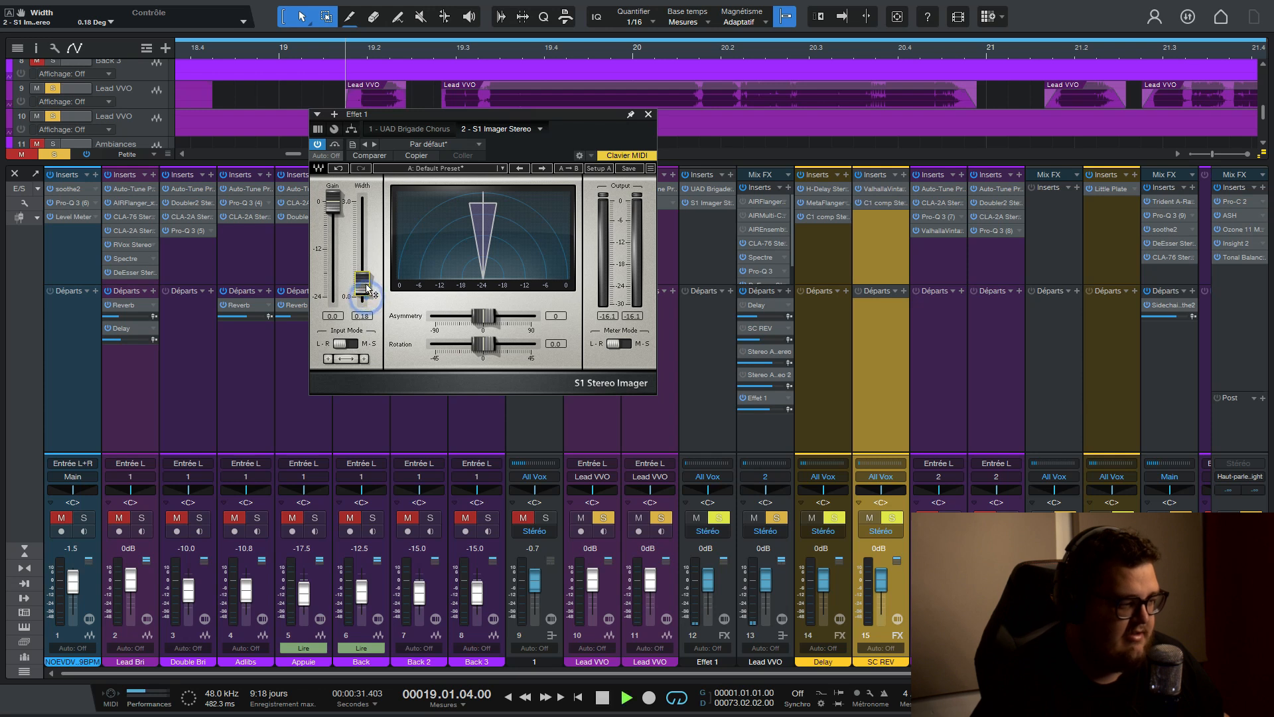
{"action": "mouse_move", "coordinate": [367, 294]}
{"action": "left_mouse_down"}
{"action": "mouse_move", "coordinate": [363, 251]}
{"action": "mouse_move", "coordinate": [362, 298]}
{"action": "mouse_move", "coordinate": [363, 285]}
{"action": "left_mouse_up"}
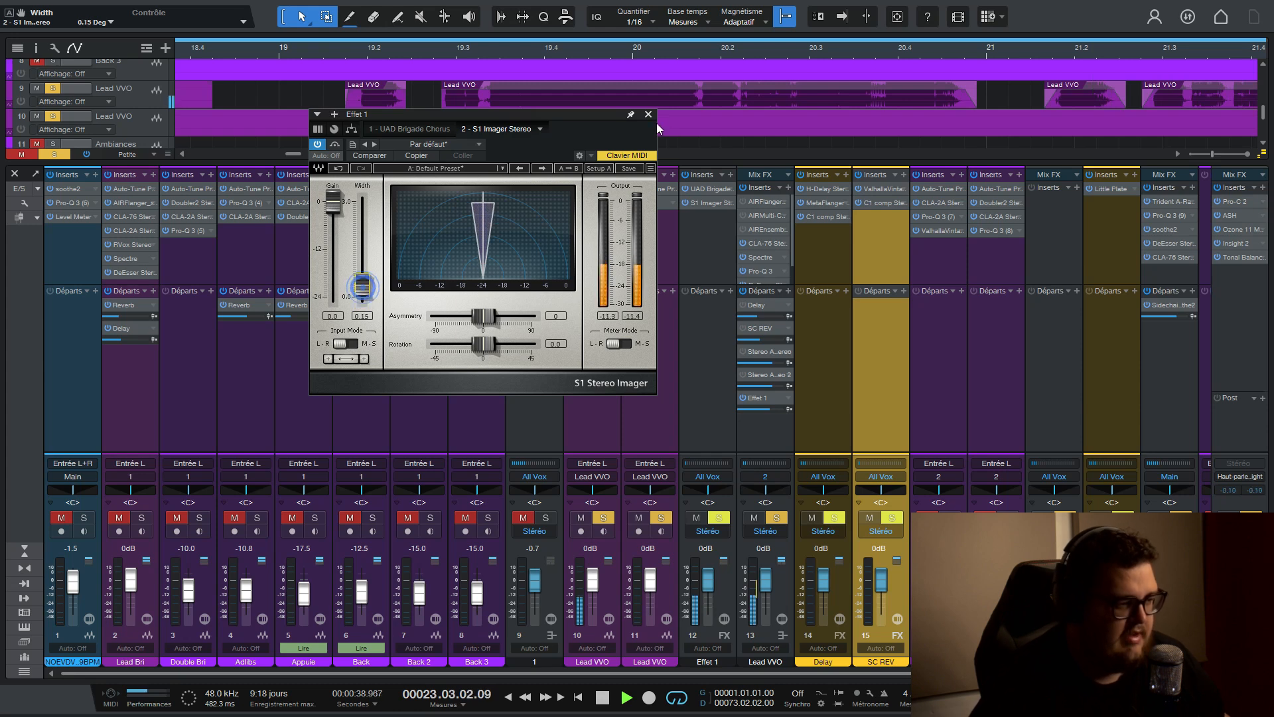
Step: Close the S1 Imager, lower the Lead VVO send to Effet 1 to -10.0 and replay the passage
{"action": "left_click", "coordinate": [648, 114]}
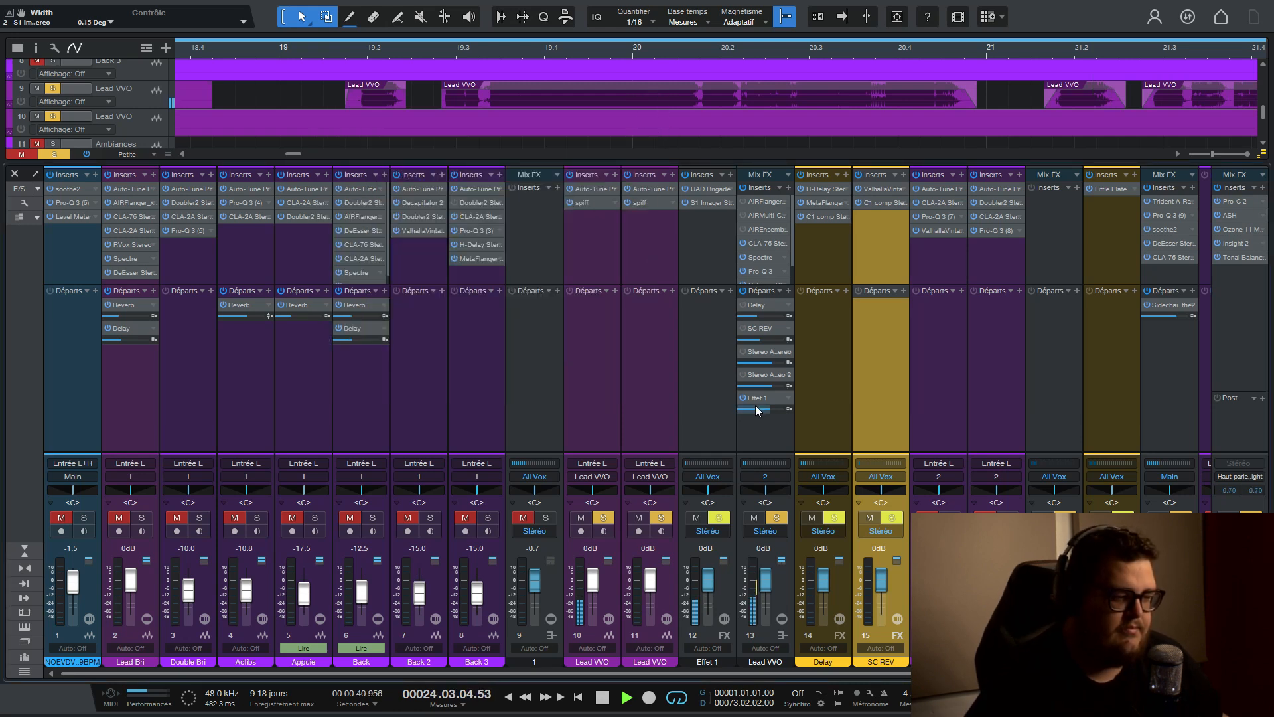
{"action": "key", "text": "space"}
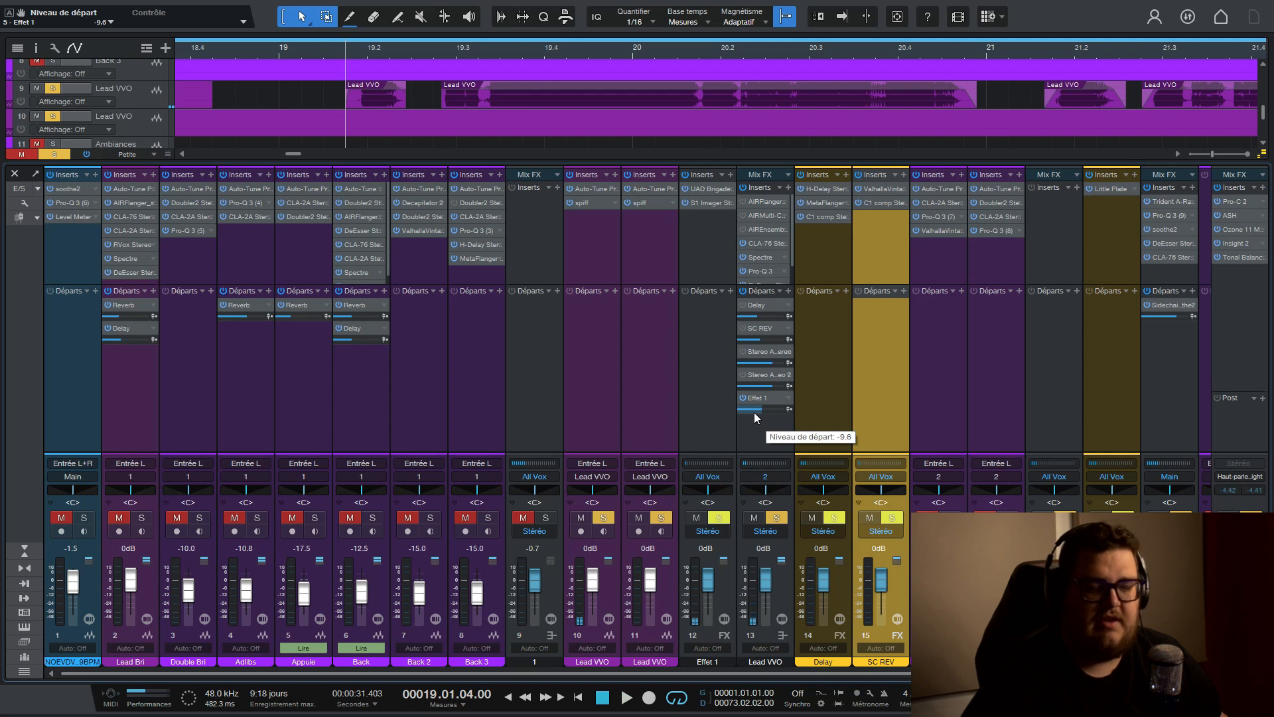
{"action": "key", "text": "space"}
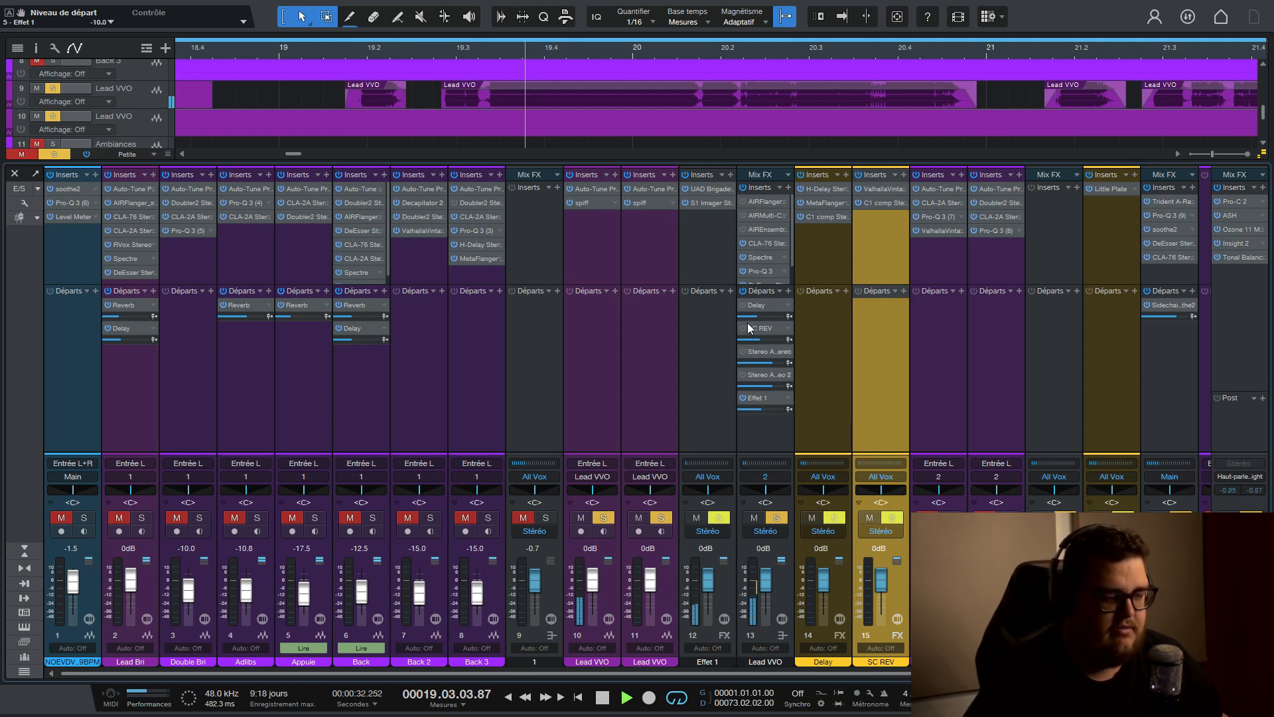
Step: Activate the Delay, SC REV and both Stereo sends on Lead VVO, and set the Effet 1 send level to -7.5
{"action": "left_click_drag", "start_coordinate": [741, 306], "coordinate": [743, 369]}
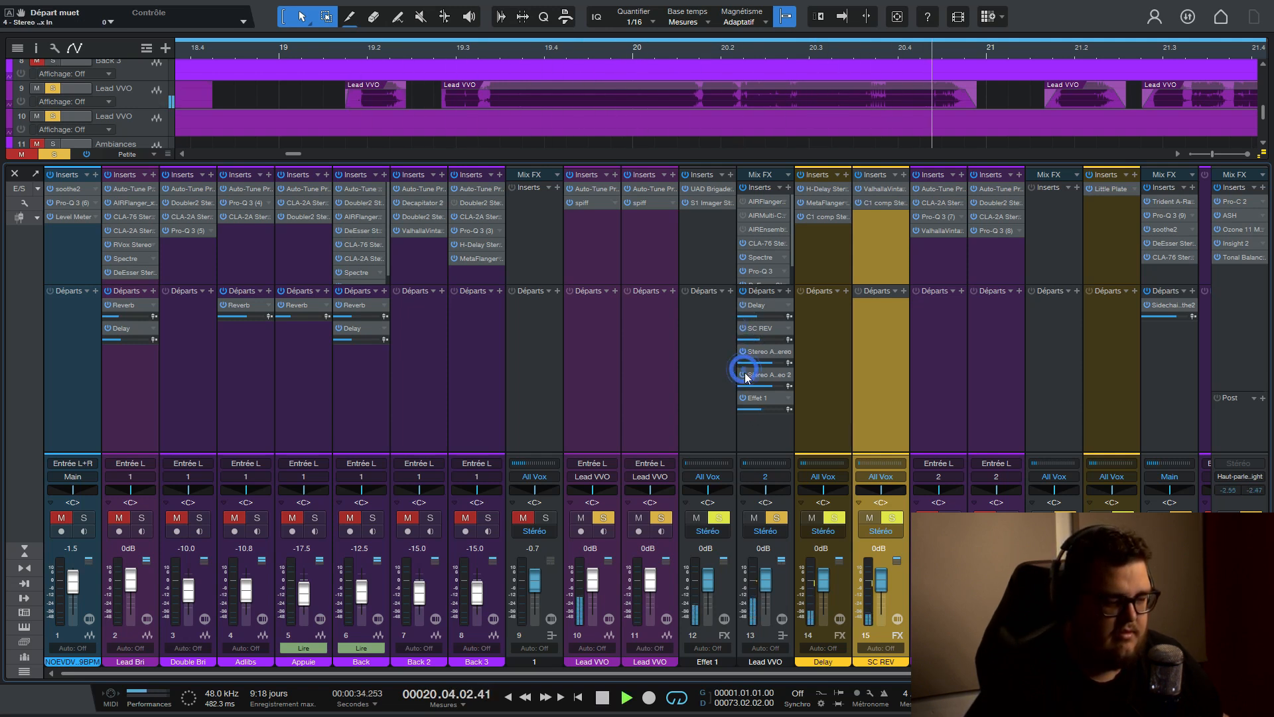
{"action": "mouse_move", "coordinate": [752, 413]}
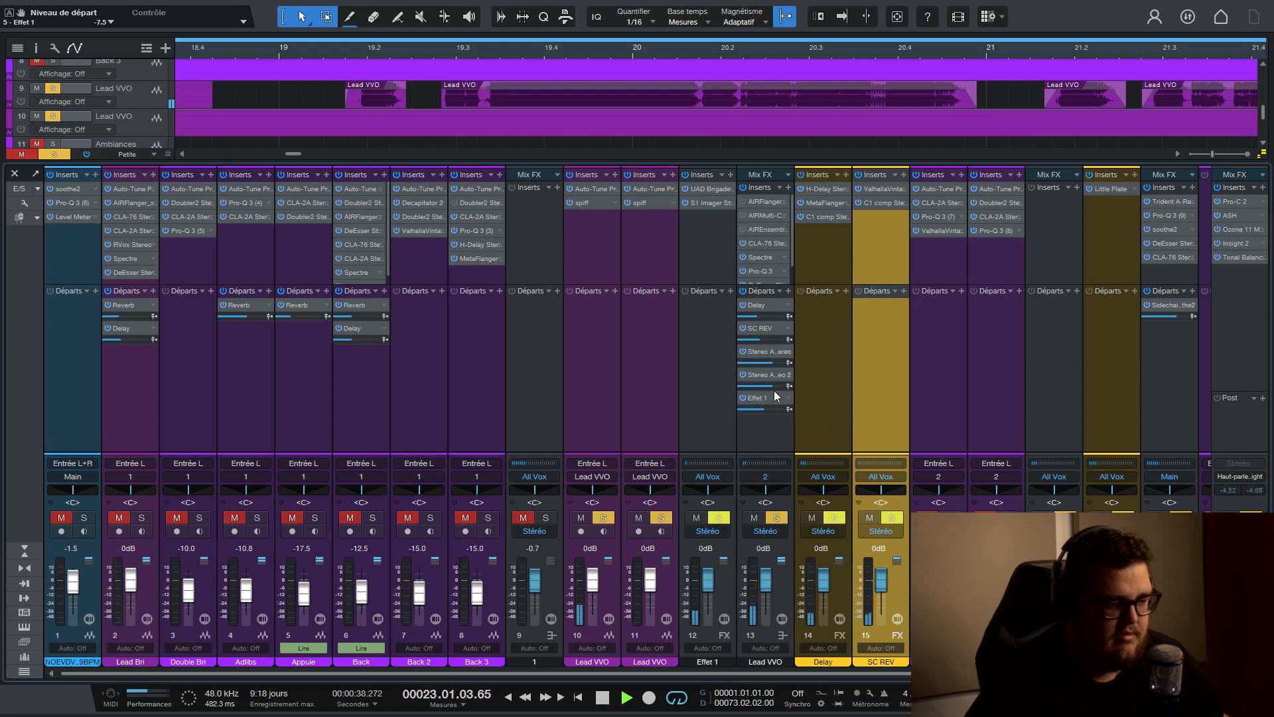
{"action": "key", "text": "space"}
Step: Remove the Effet 1 send from Lead VVO and delete the Effet 1 channel
{"action": "left_click", "coordinate": [788, 399]}
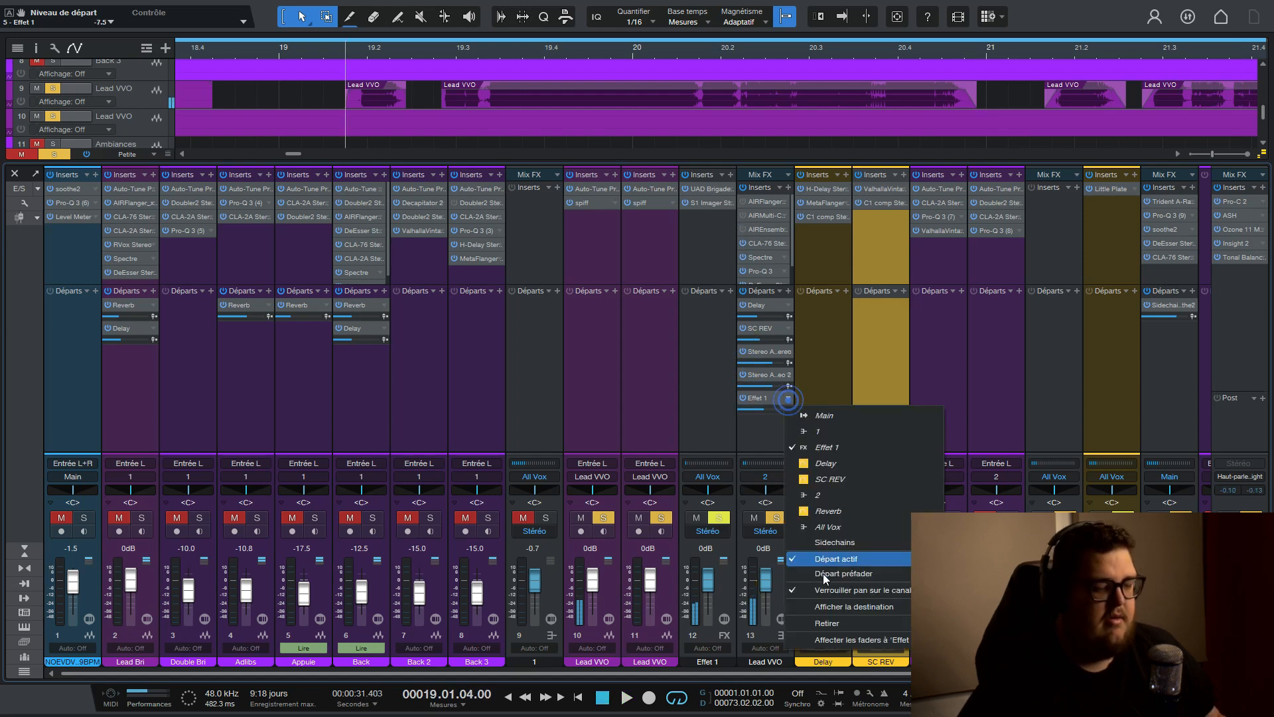
{"action": "left_click", "coordinate": [826, 620]}
{"action": "right_click", "coordinate": [710, 258]}
{"action": "left_click", "coordinate": [752, 413]}
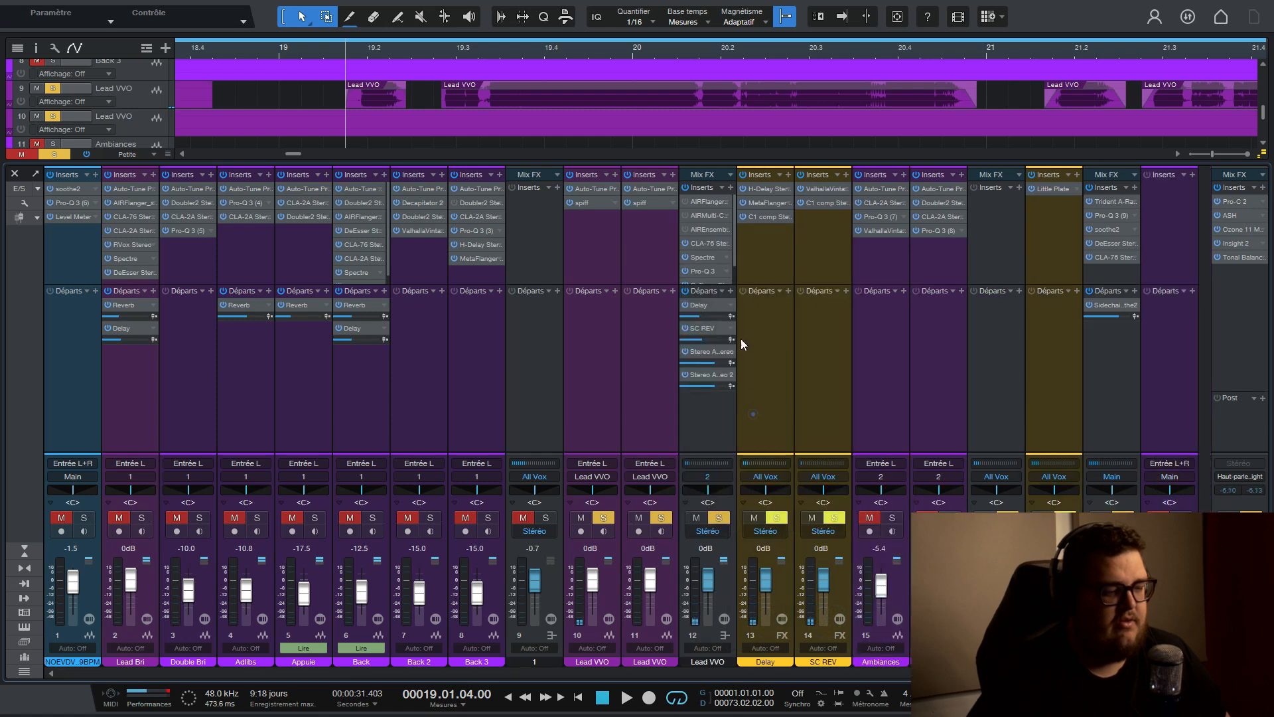
Step: Switch on the AIRFlanger on Lead VVO and set its mix to 7%
{"action": "left_click_drag", "start_coordinate": [708, 287], "coordinate": [710, 339]}
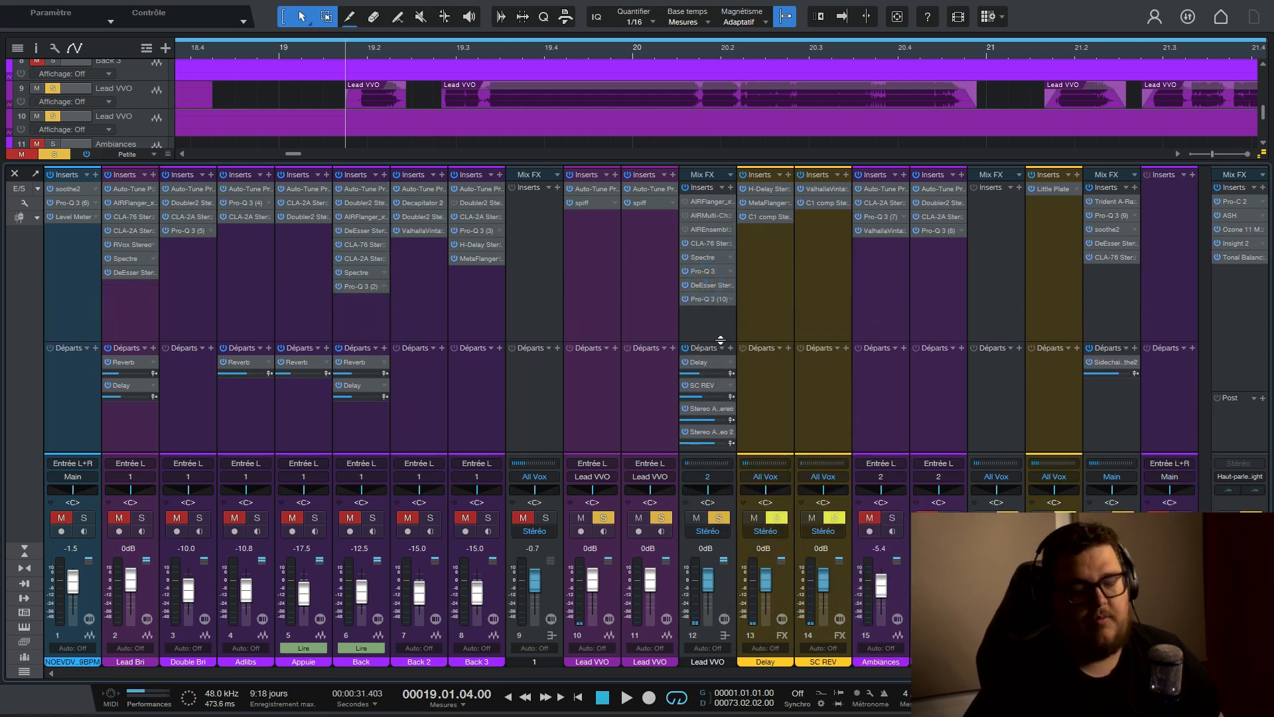
{"action": "left_click", "coordinate": [695, 196]}
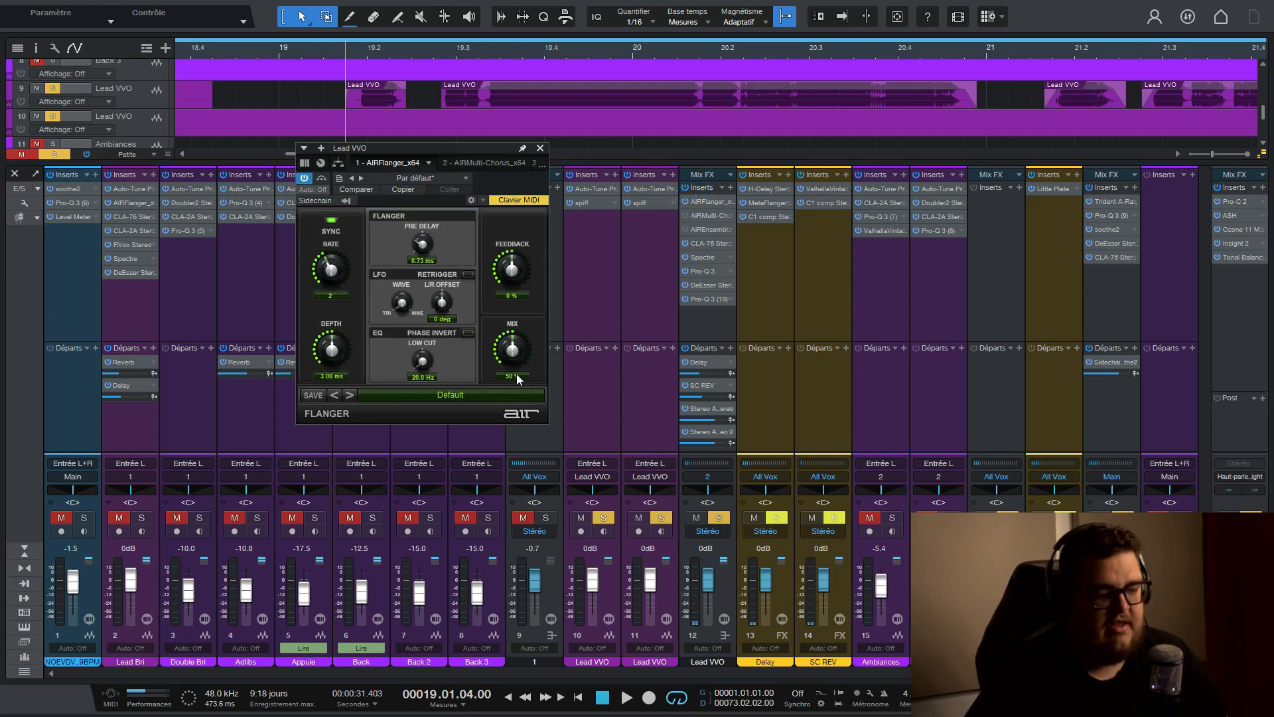
{"action": "left_click", "coordinate": [515, 375]}
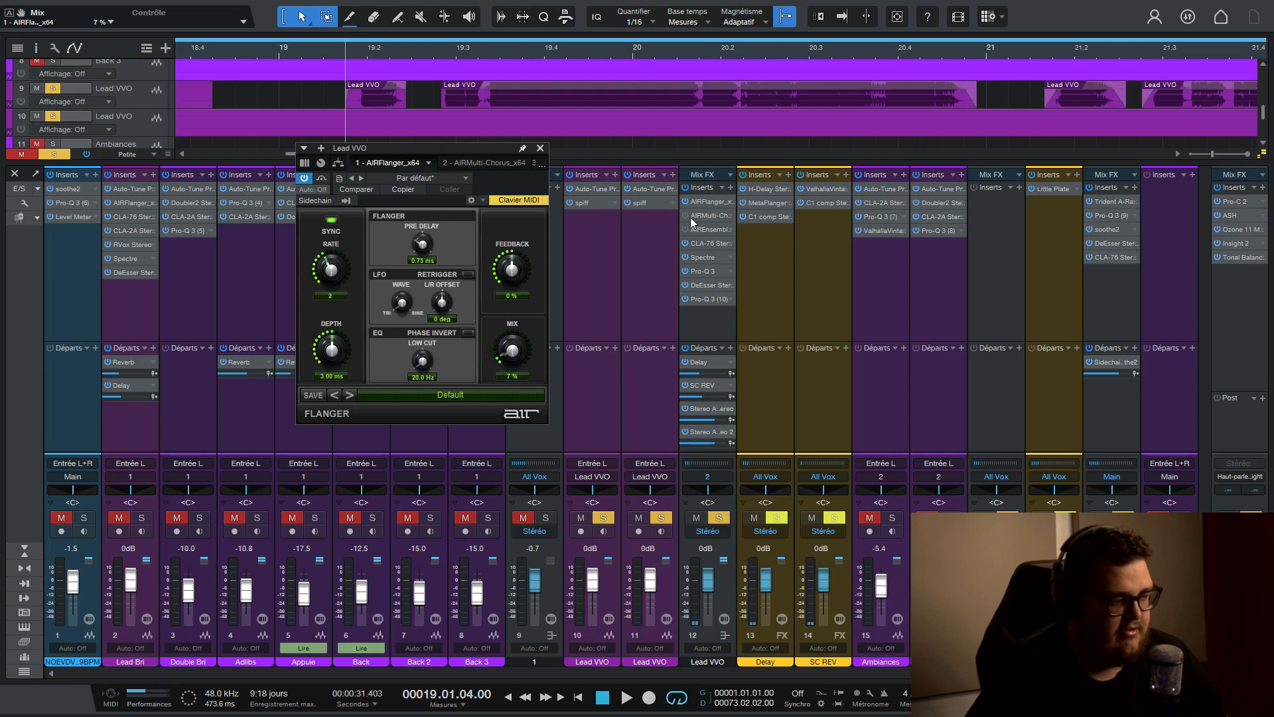
Step: Replace the AIRMulti-Chorus insert on Lead VVO with AIRChorus, placed between AIRFlanger and AIREnsemble
{"action": "left_click", "coordinate": [730, 215]}
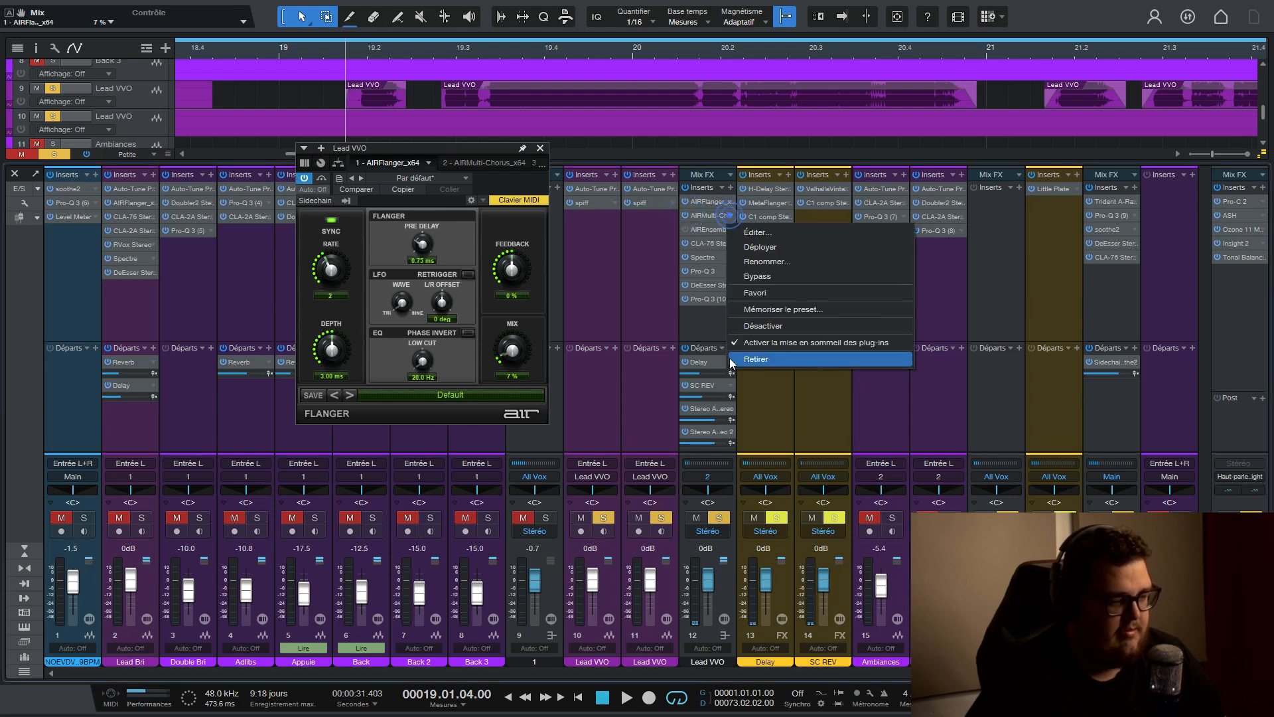
{"action": "left_click", "coordinate": [741, 354]}
{"action": "left_click", "coordinate": [730, 188]}
{"action": "type", "text": "cho"}
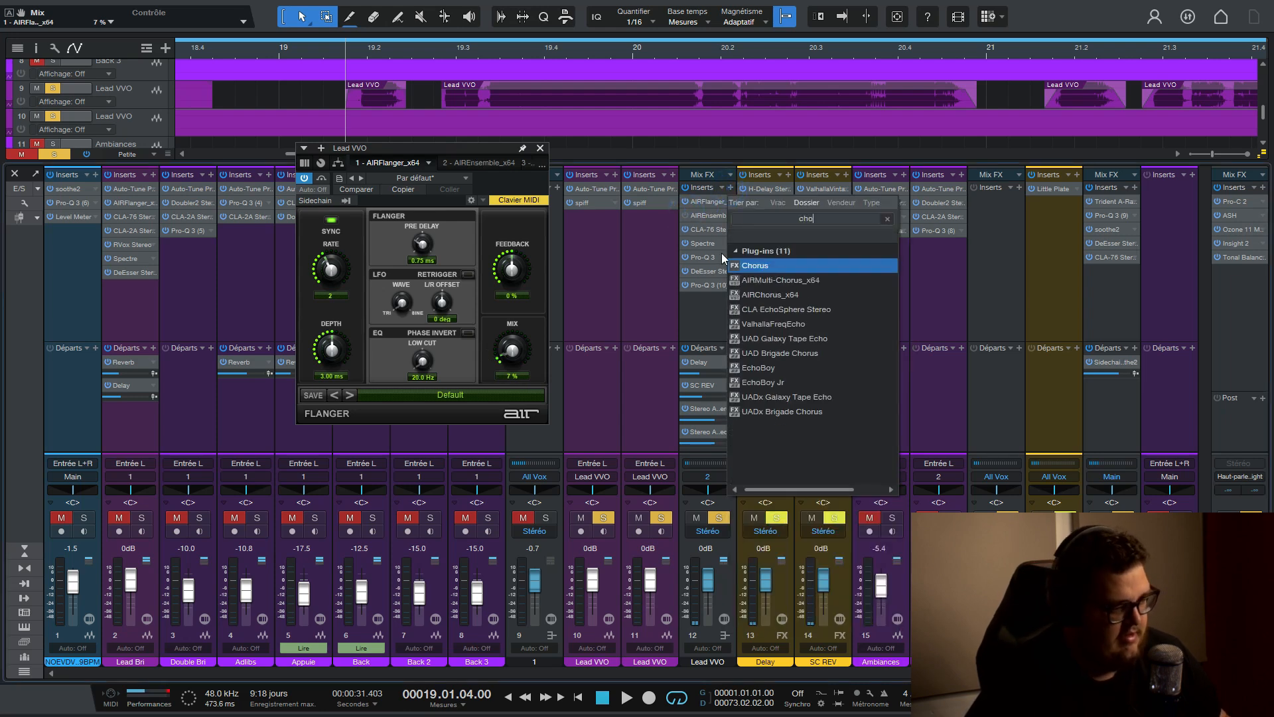
{"action": "left_click", "coordinate": [757, 294]}
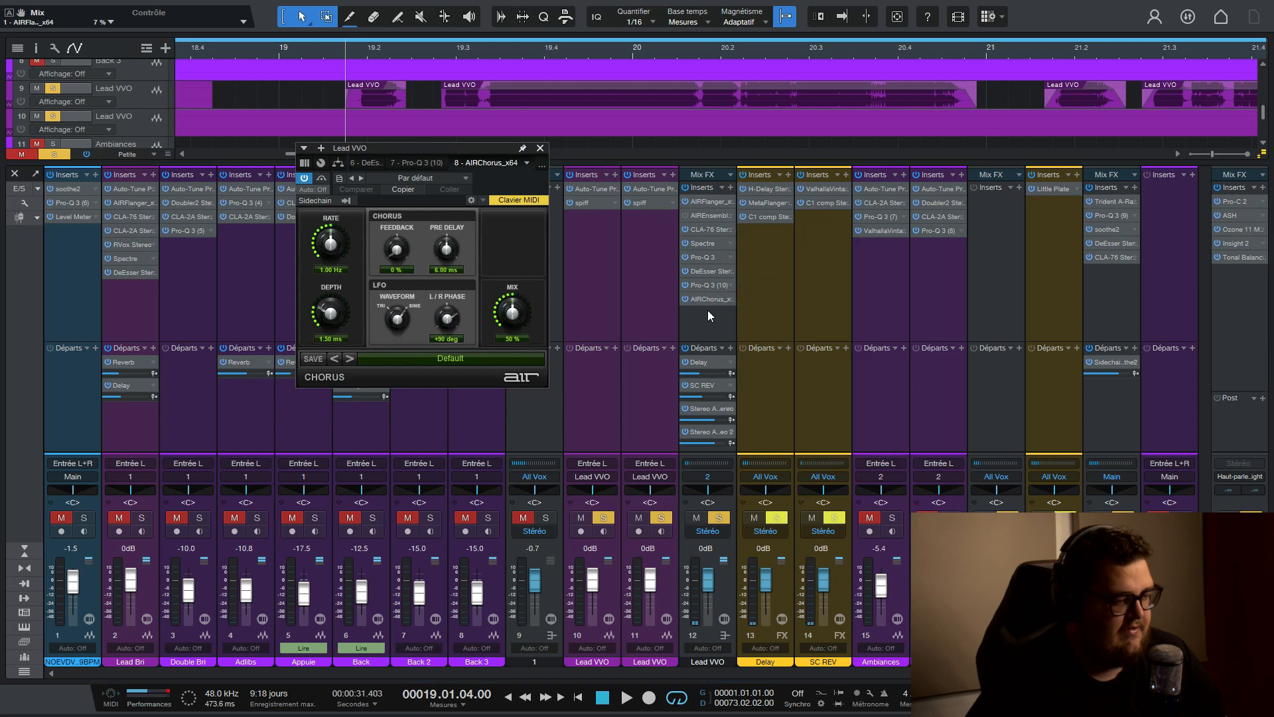
{"action": "left_click_drag", "start_coordinate": [714, 251], "coordinate": [712, 212]}
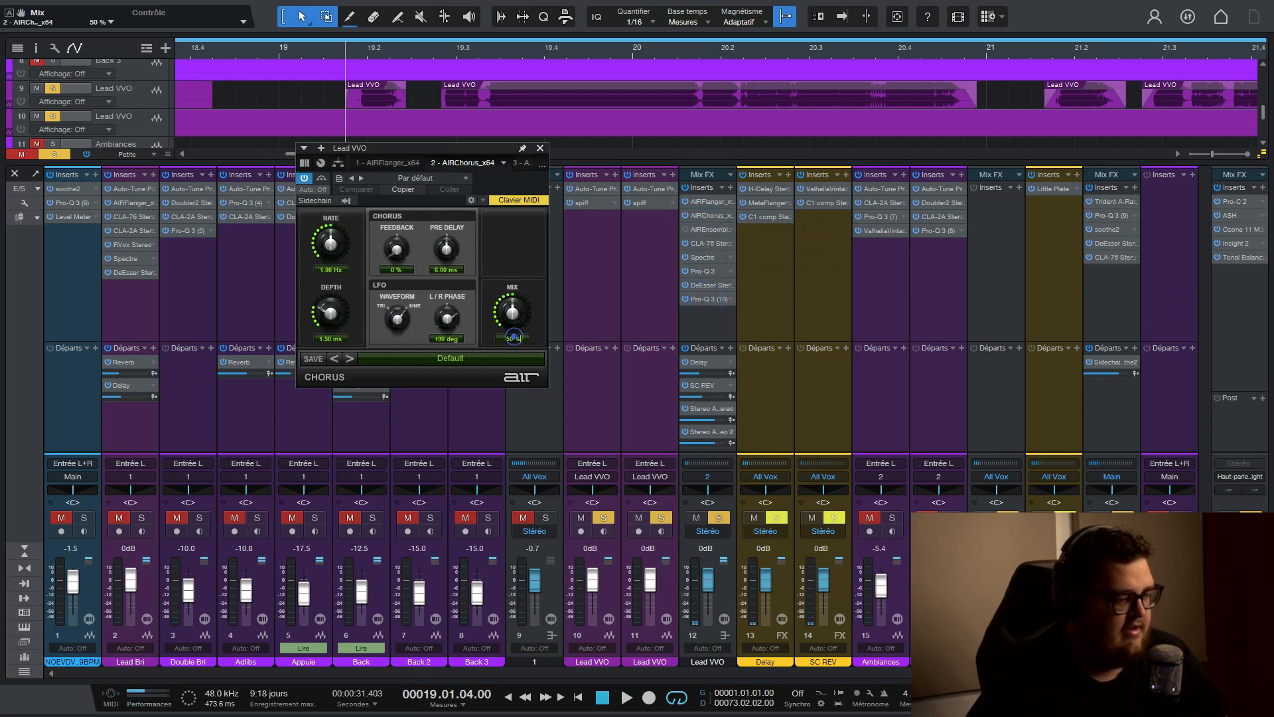
Step: Set the AIRChorus mix to 8%, the AIREnsemble mix to 10% and its stereo width to 25%, and play the passage
{"action": "left_click", "coordinate": [694, 228]}
{"action": "left_click_drag", "start_coordinate": [510, 303], "coordinate": [504, 338]}
{"action": "key", "text": "space"}
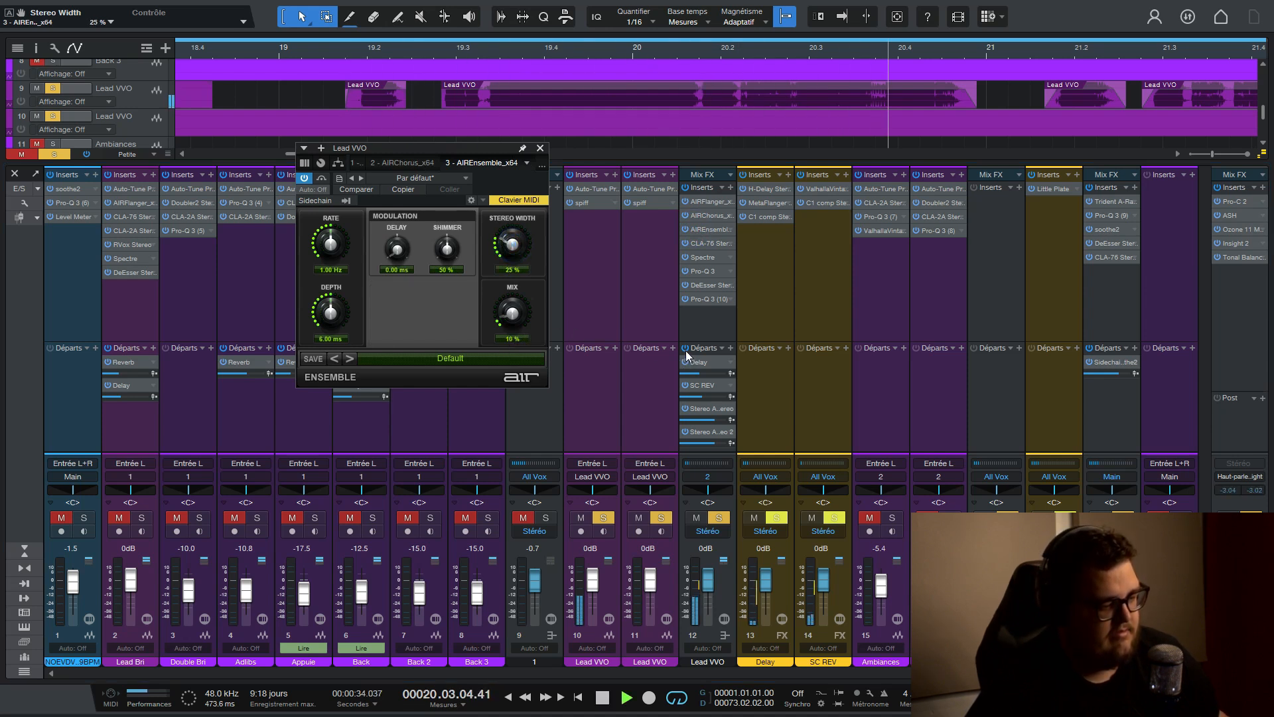
Step: Compare the passage with the three modulation inserts on Lead VVO bypassed, stop playback and close the AIREnsemble window
{"action": "left_click", "coordinate": [686, 199]}
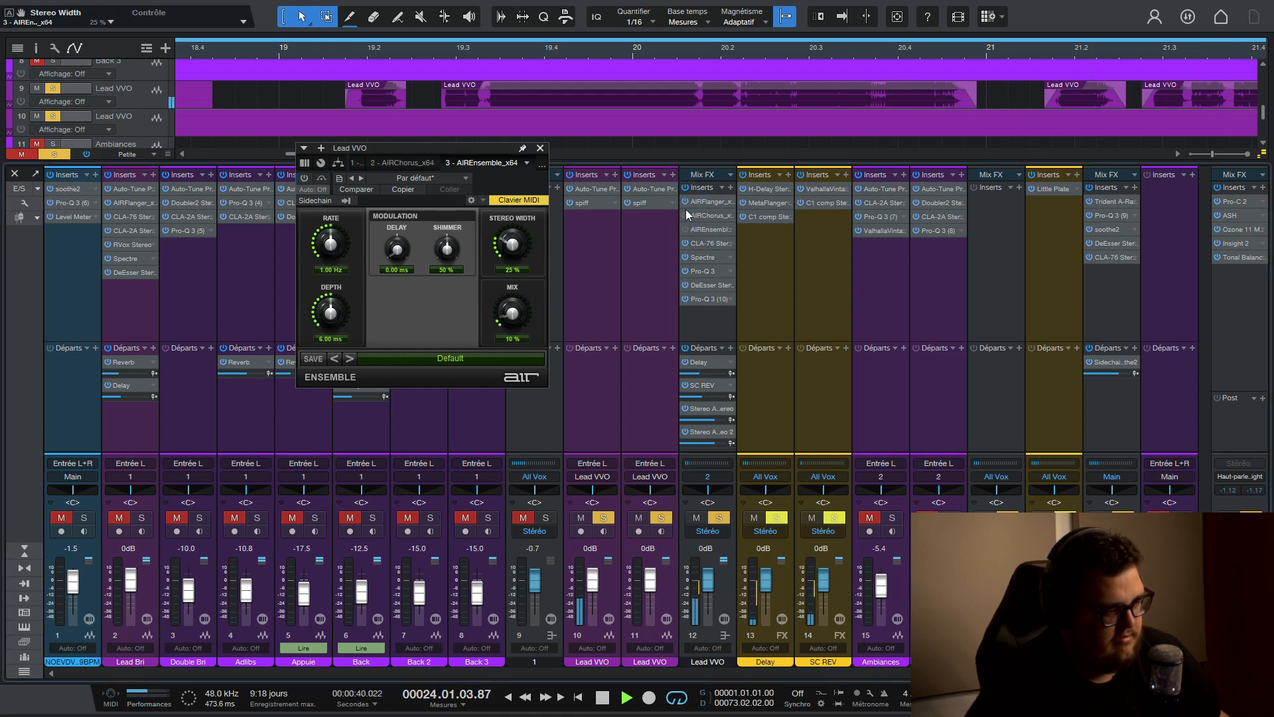
{"action": "key", "text": "space"}
{"action": "left_click", "coordinate": [541, 148]}
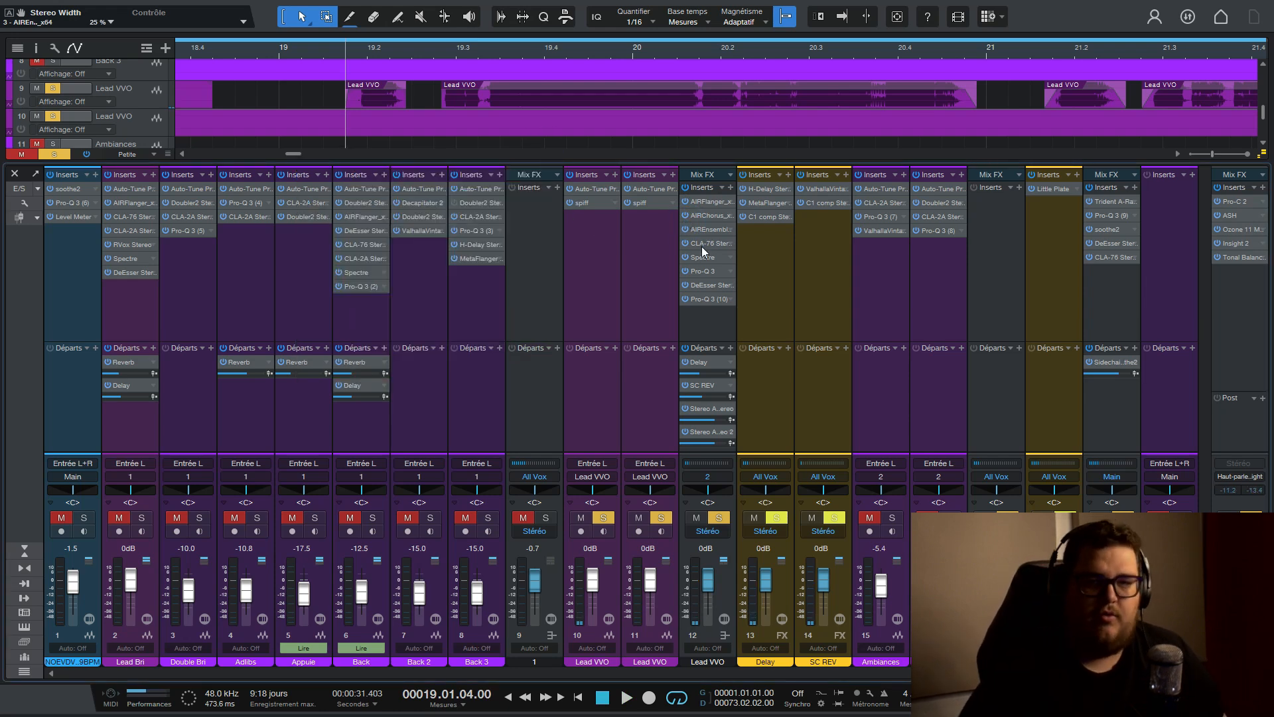
Step: Open the AIRFlanger, AIRChorus and AIREnsemble windows of Lead VVO and arrange them so all three are fully visible
{"action": "double_click", "coordinate": [708, 198]}
{"action": "left_click_drag", "start_coordinate": [478, 150], "coordinate": [311, 118]}
{"action": "double_click", "coordinate": [705, 214]}
{"action": "left_click_drag", "start_coordinate": [402, 146], "coordinate": [528, 90]}
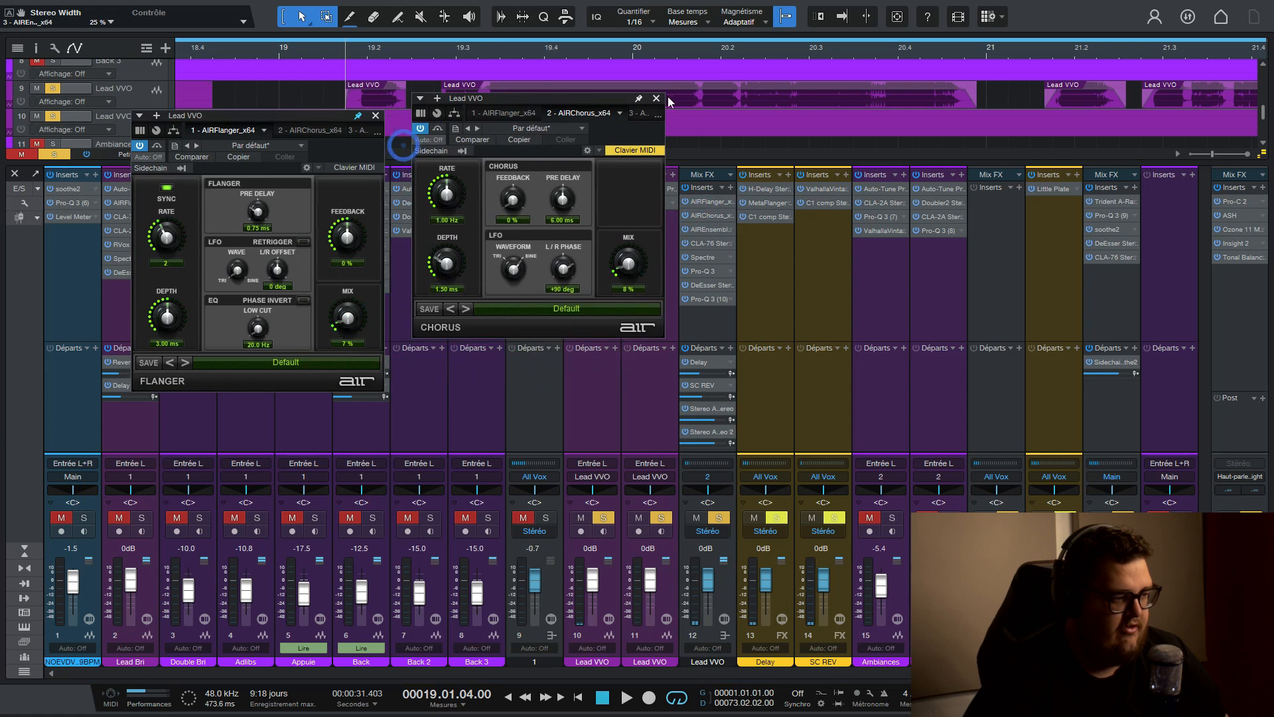
{"action": "double_click", "coordinate": [707, 227]}
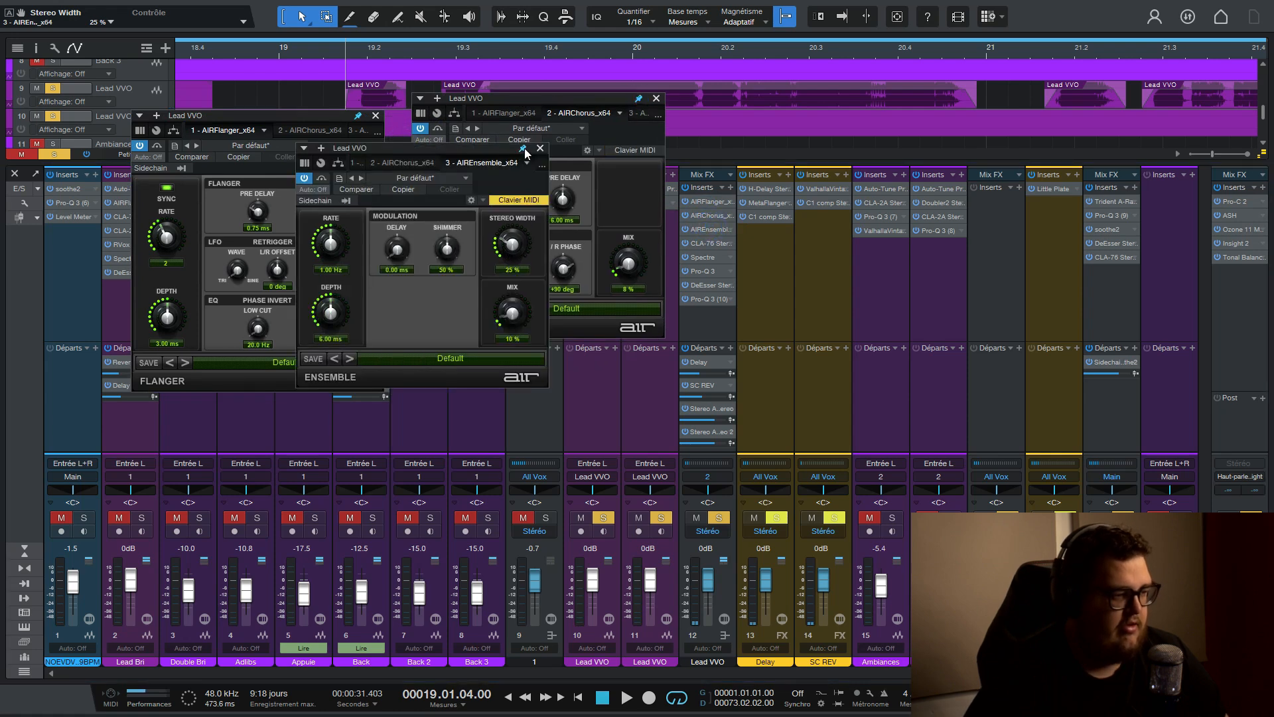
{"action": "left_click_drag", "start_coordinate": [525, 152], "coordinate": [642, 352]}
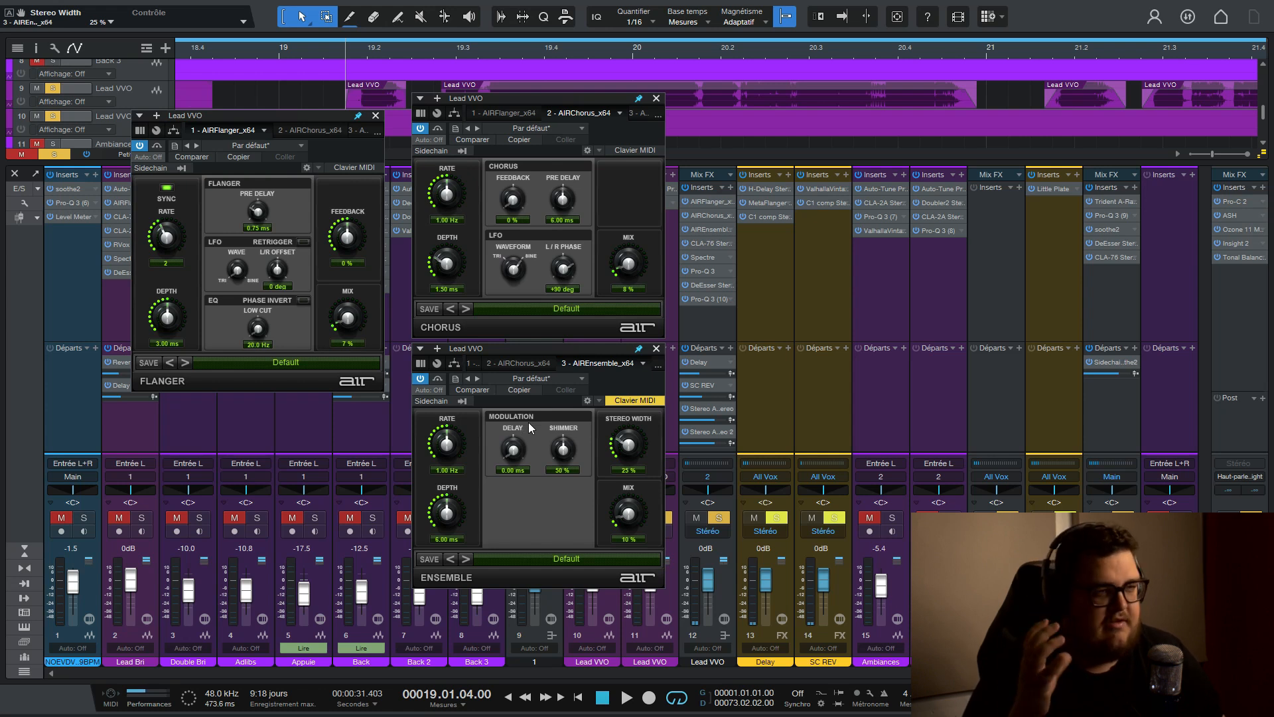
{"action": "left_click_drag", "start_coordinate": [337, 115], "coordinate": [298, 79]}
{"action": "left_click_drag", "start_coordinate": [487, 98], "coordinate": [460, 65]}
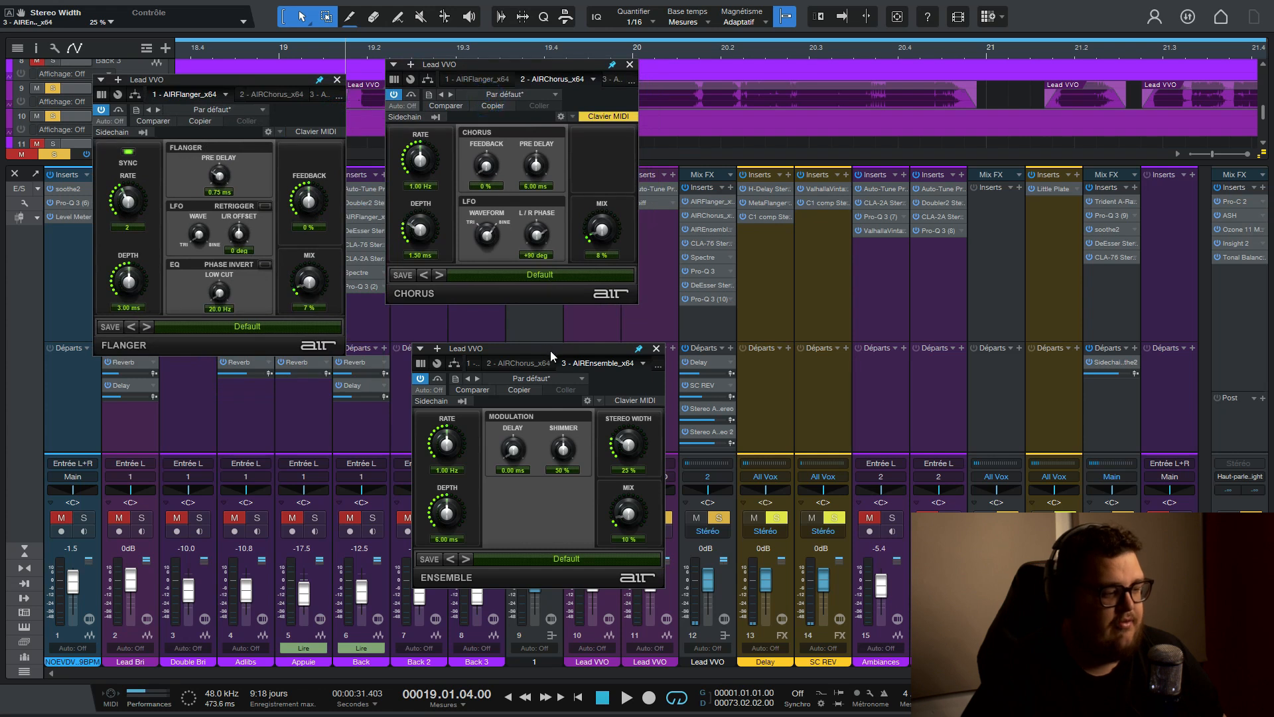
{"action": "left_click_drag", "start_coordinate": [551, 350], "coordinate": [487, 334]}
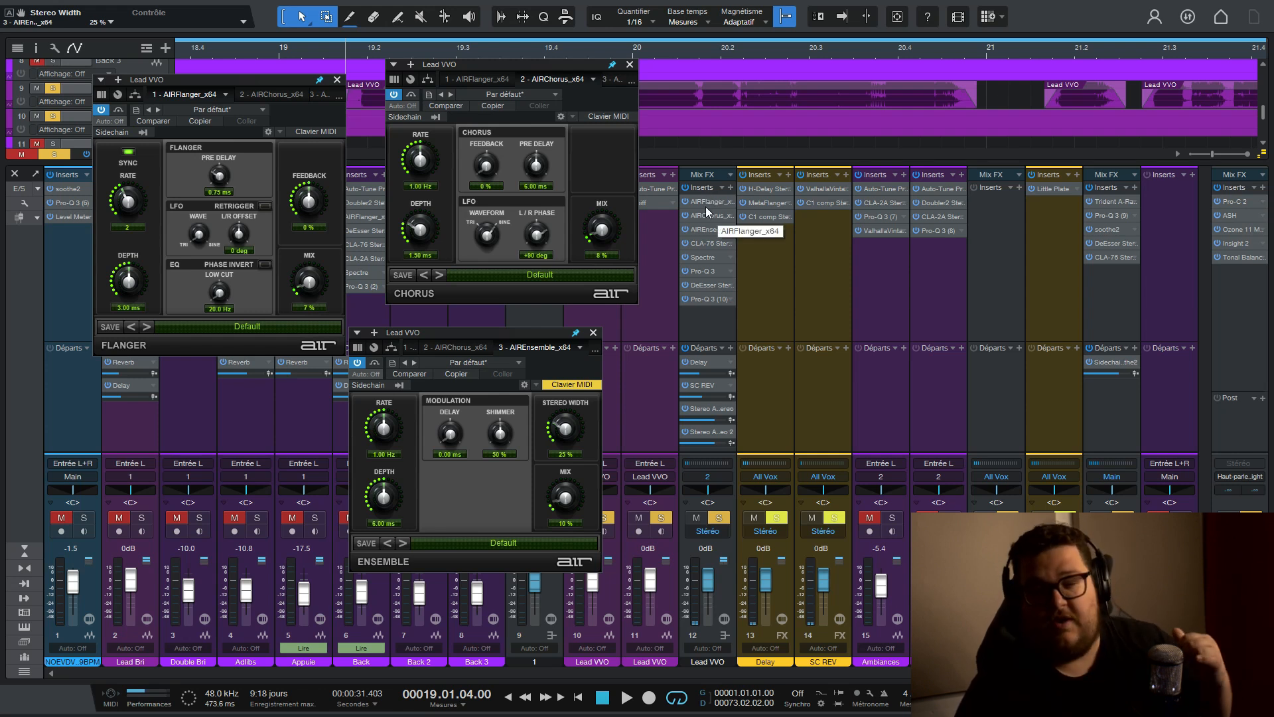
Step: Move the AIRFlanger insert below AIREnsemble on Lead VVO and set its mix to 15% during playback
{"action": "left_click_drag", "start_coordinate": [707, 197], "coordinate": [707, 233]}
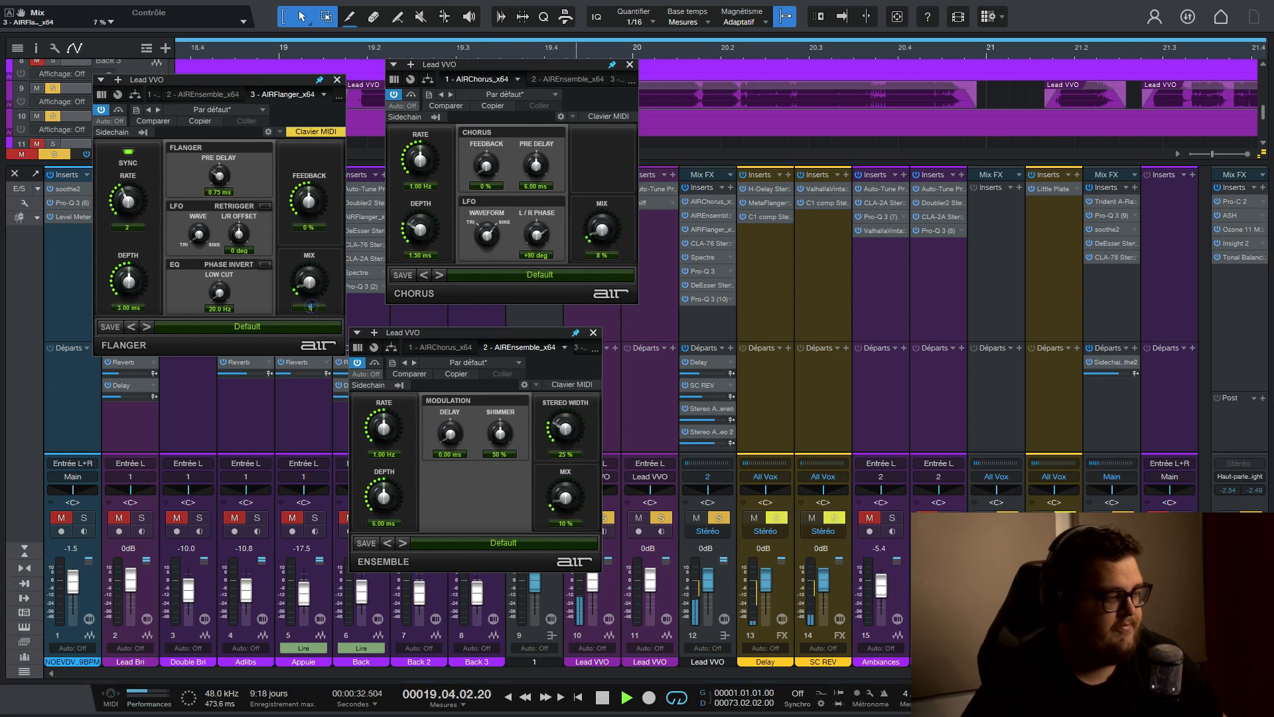
{"action": "left_click_drag", "start_coordinate": [313, 305], "coordinate": [314, 289]}
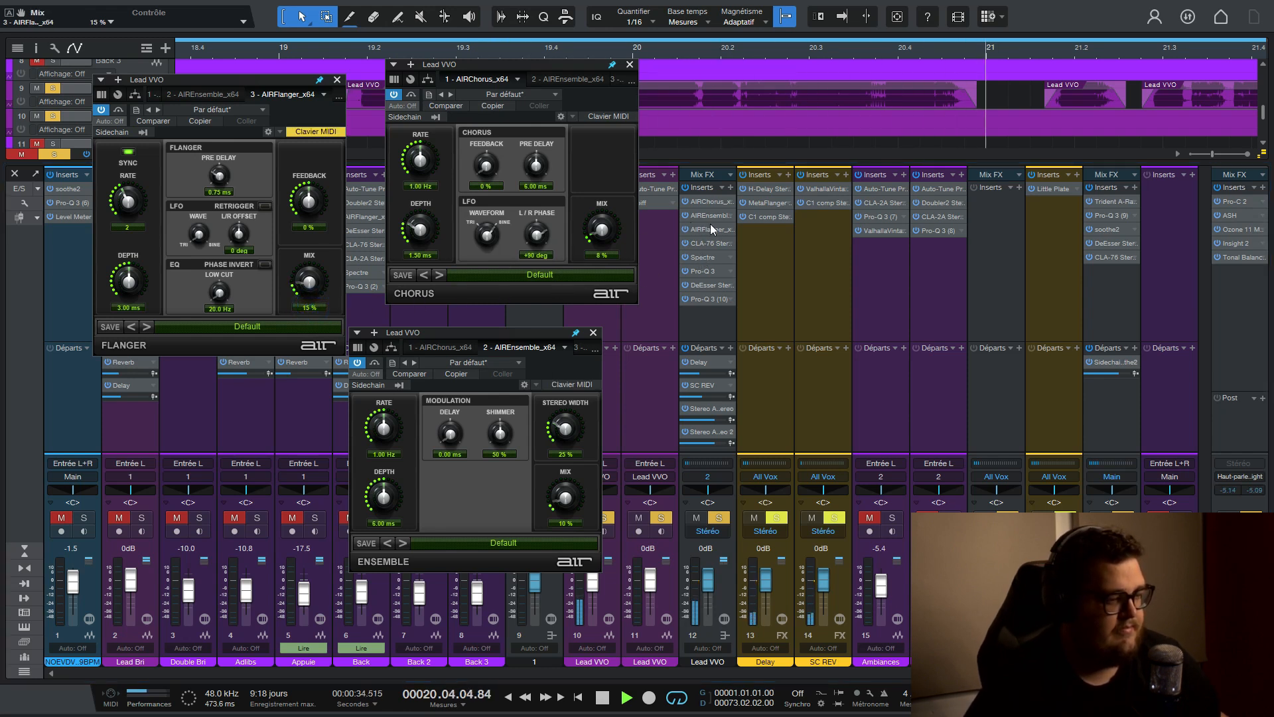
{"action": "mouse_move", "coordinate": [713, 228]}
{"action": "left_mouse_down"}
{"action": "mouse_move", "coordinate": [715, 198]}
{"action": "mouse_move", "coordinate": [706, 233]}
{"action": "left_mouse_up"}
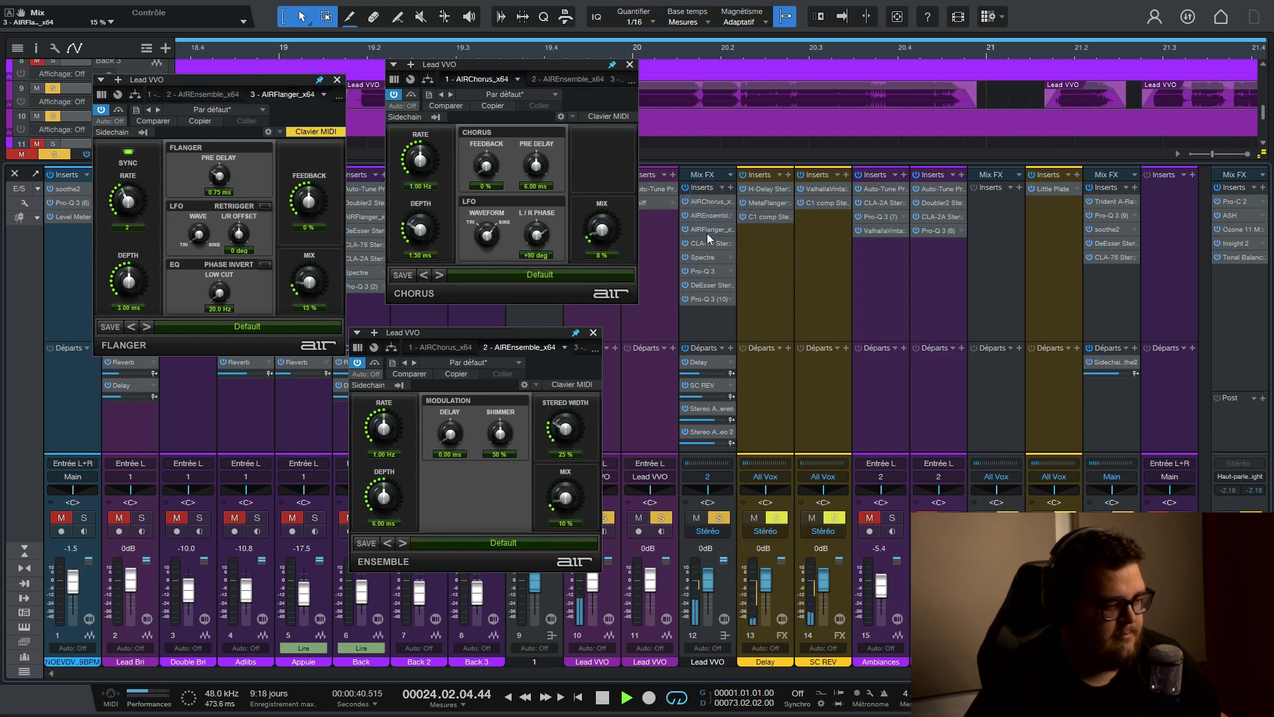
Step: Set the AIREnsemble stereo width to 15% and close the three modulation plug-in windows
{"action": "left_click_drag", "start_coordinate": [556, 457], "coordinate": [556, 456]}
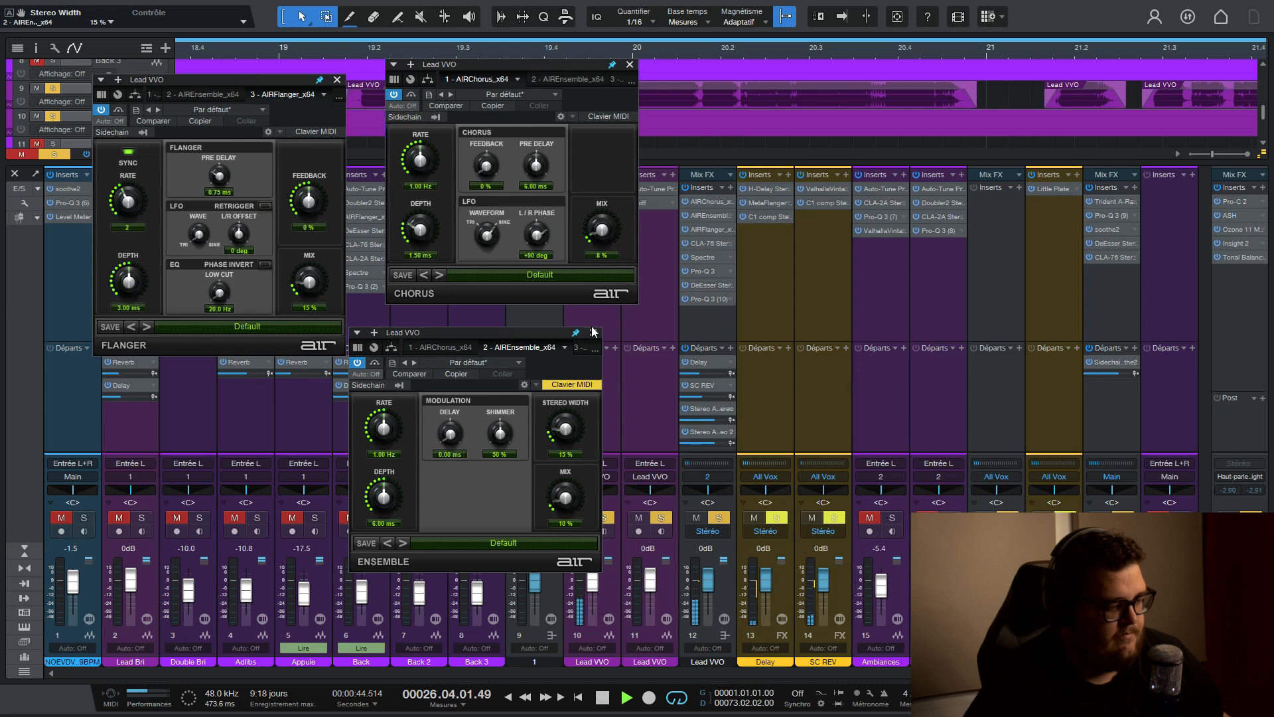
{"action": "left_click", "coordinate": [630, 66]}
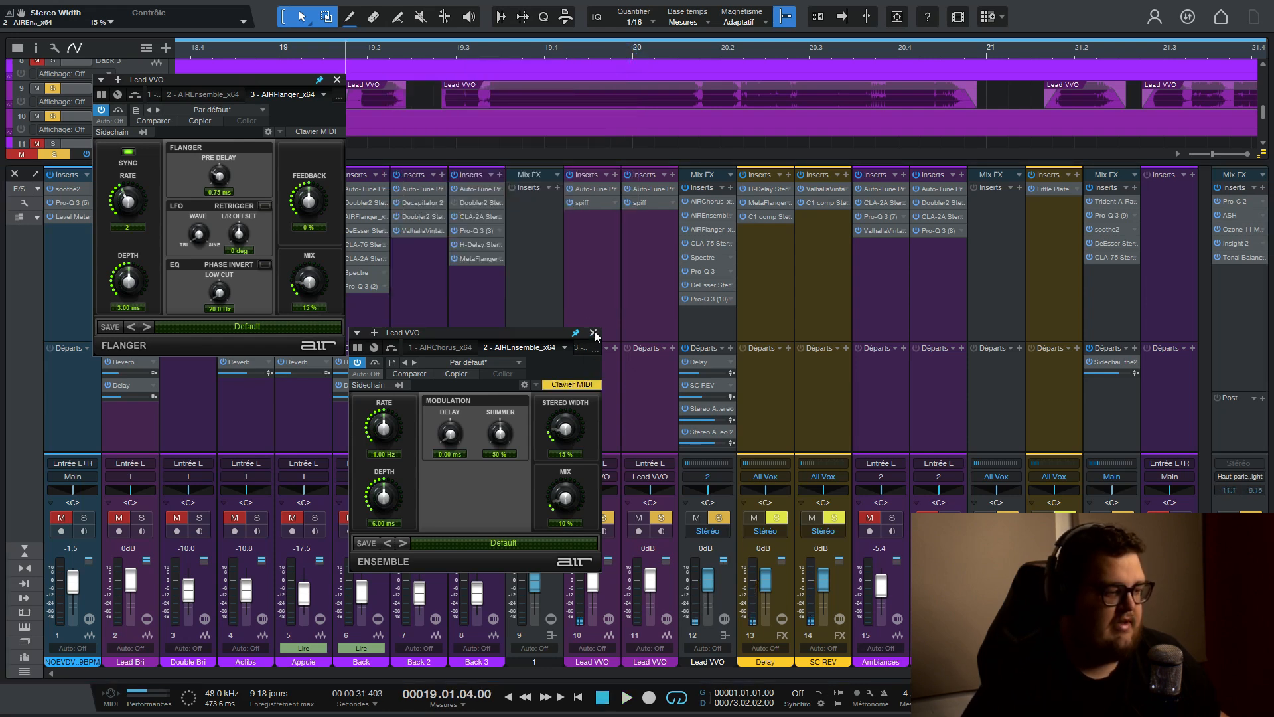
{"action": "left_click", "coordinate": [593, 333]}
{"action": "left_click", "coordinate": [337, 80]}
Step: Set the Trident A-Range high gain on the All Vox bus to 9.0 dB while playing the passage, and close the plug-in
{"action": "double_click", "coordinate": [1108, 201]}
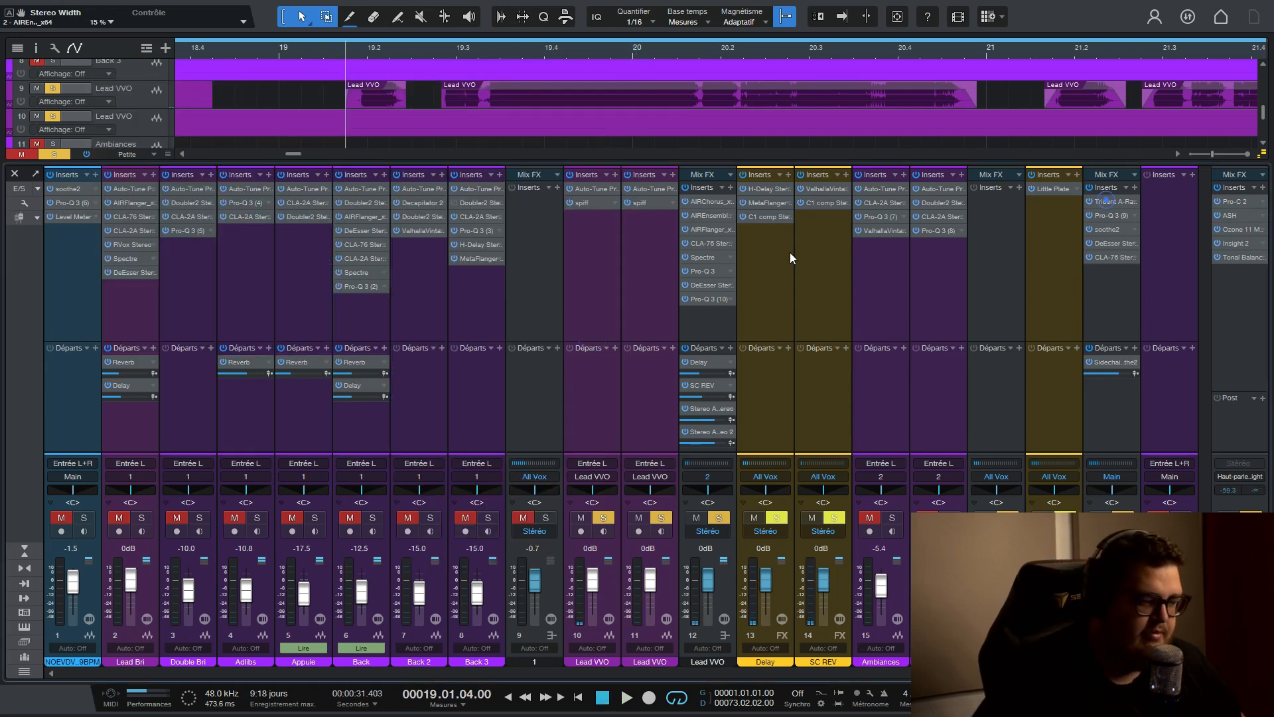
{"action": "left_click_drag", "start_coordinate": [382, 412], "coordinate": [389, 413]}
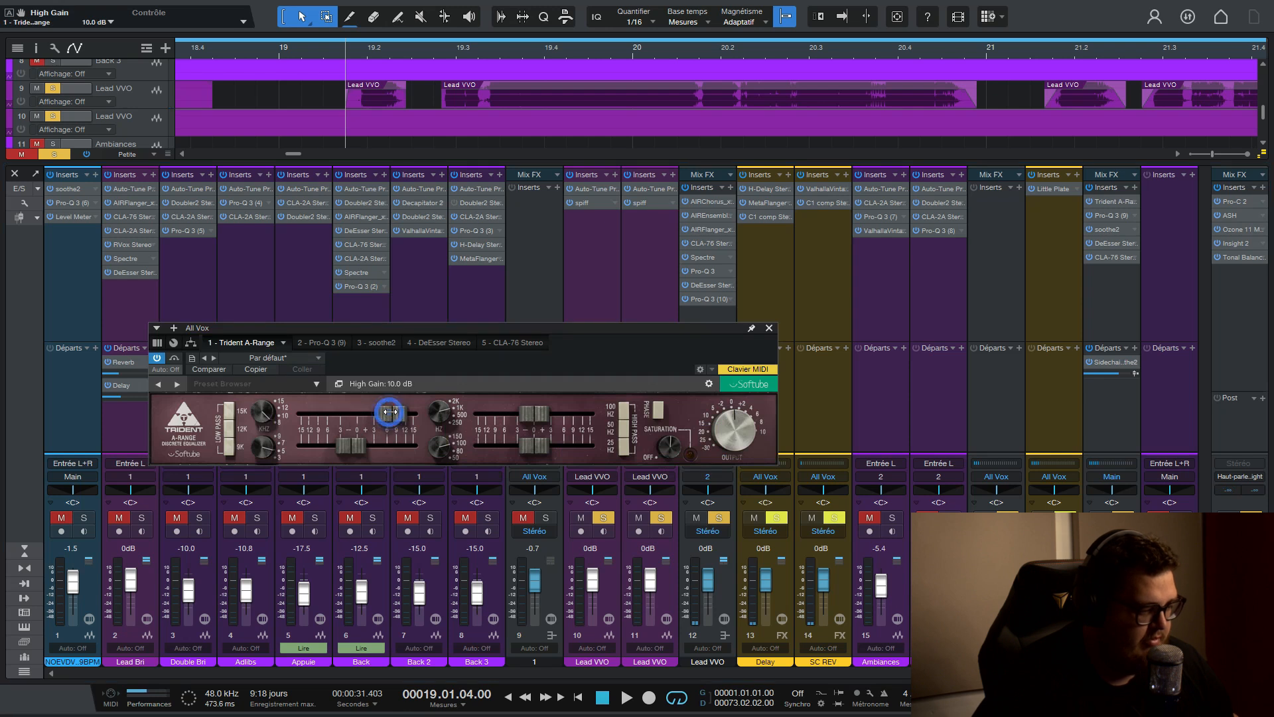
{"action": "key", "text": "space"}
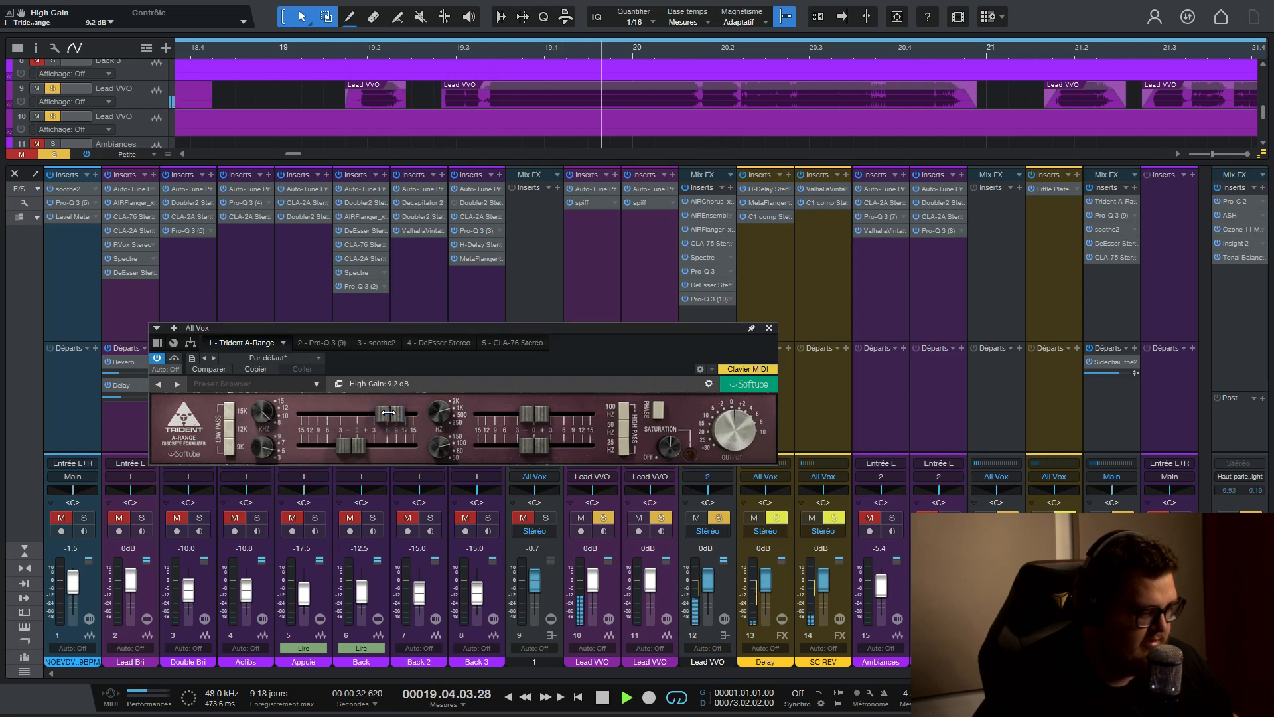
{"action": "left_click", "coordinate": [769, 328]}
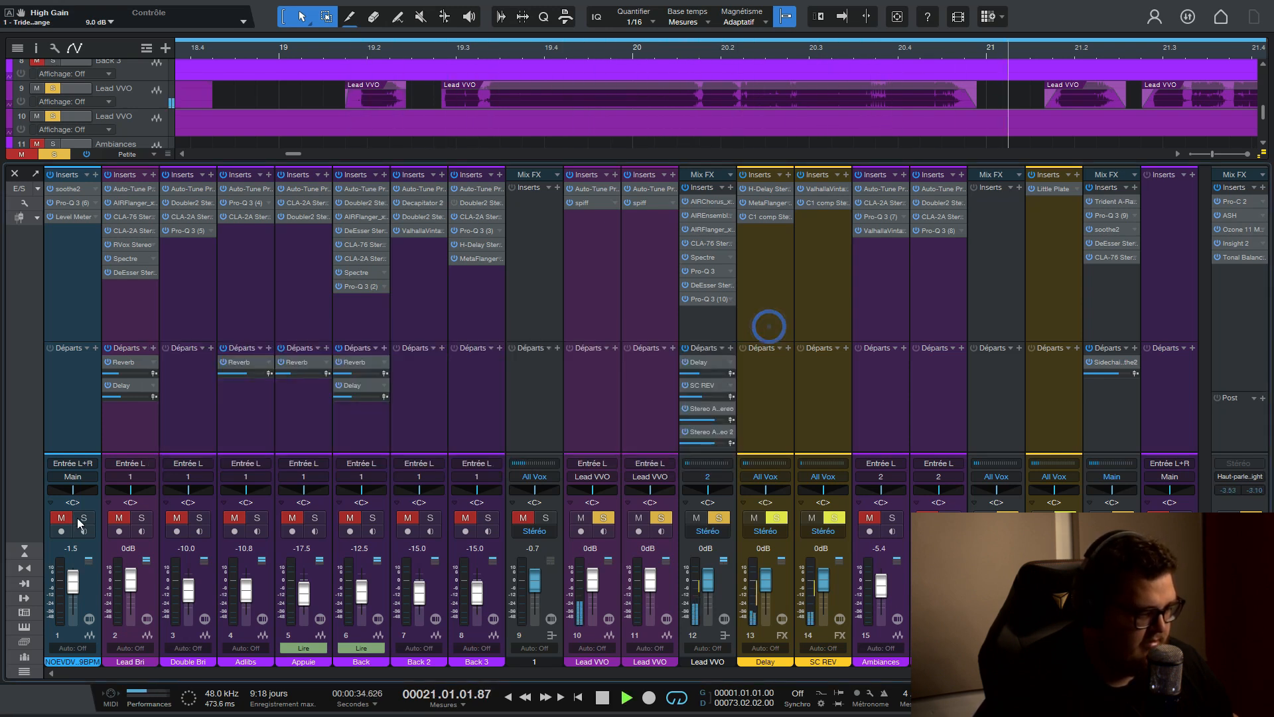
Step: With track 1 unmuted and soloed alongside the vocal, set the Lead VVO AIRChorus mix to 5% and AIRFlanger mix to 8%
{"action": "left_click", "coordinate": [62, 518]}
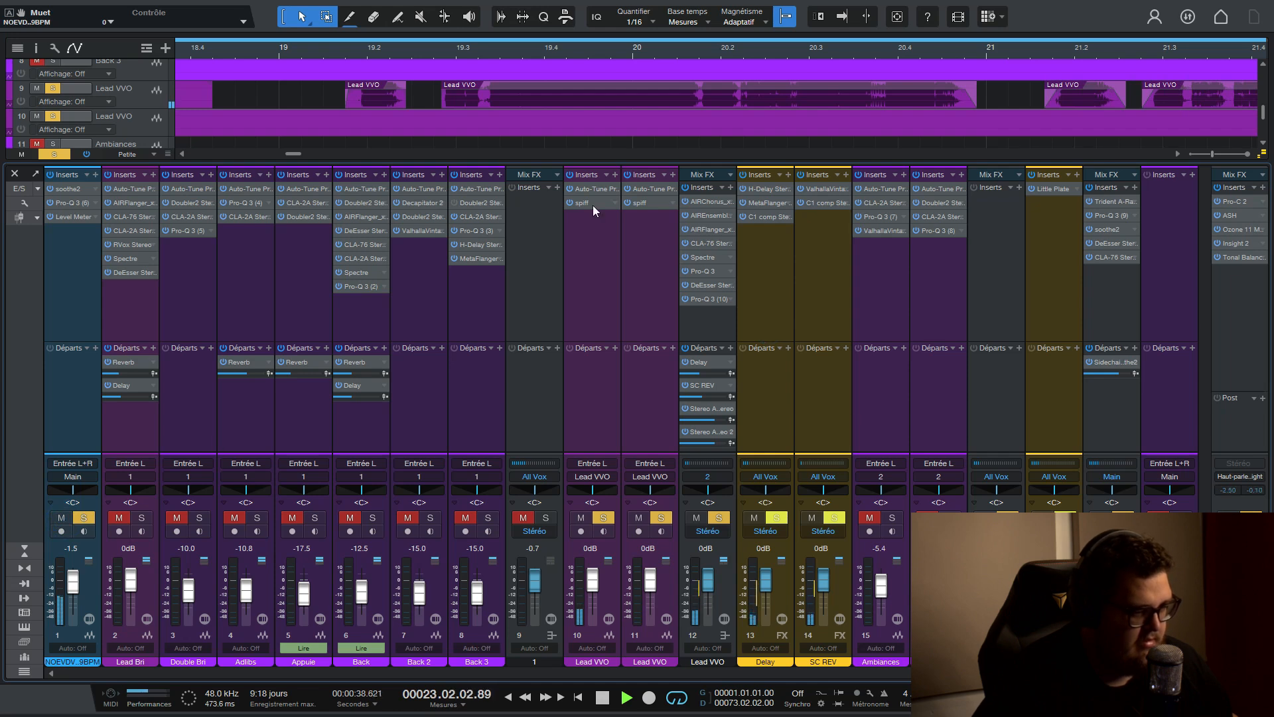
{"action": "left_click", "coordinate": [703, 199]}
{"action": "left_click", "coordinate": [592, 252]}
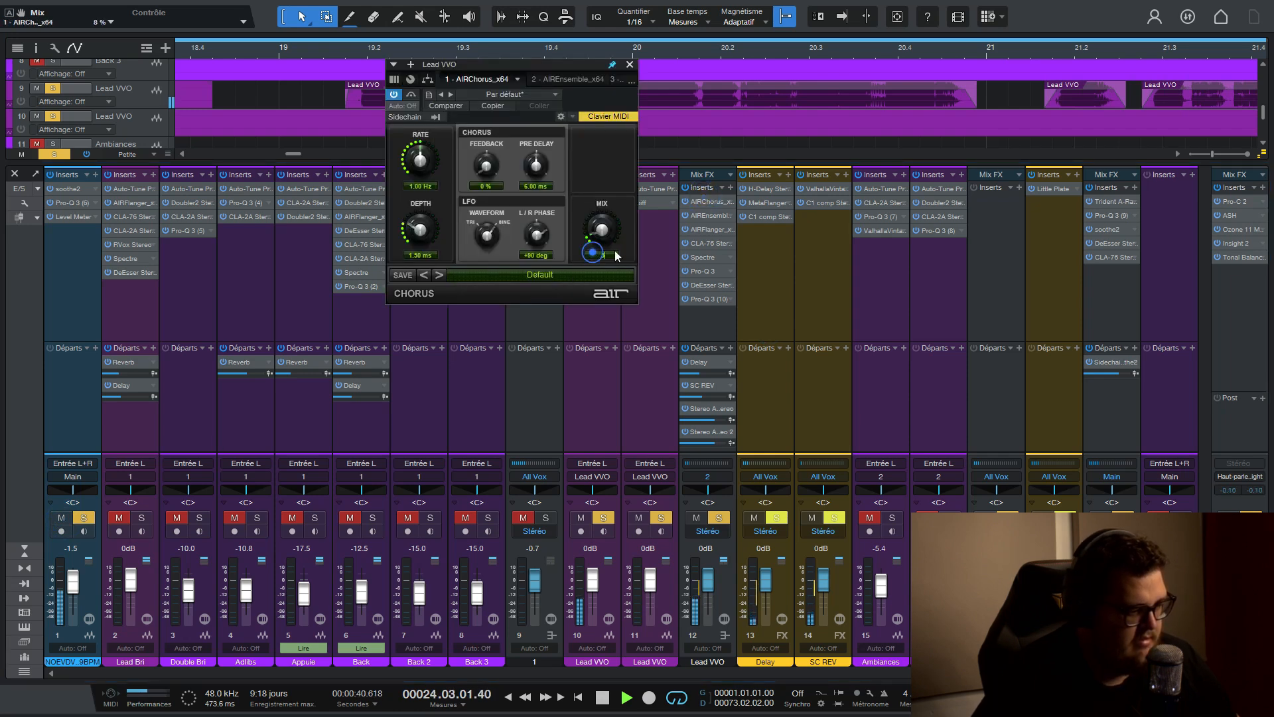
{"action": "left_click", "coordinate": [707, 231]}
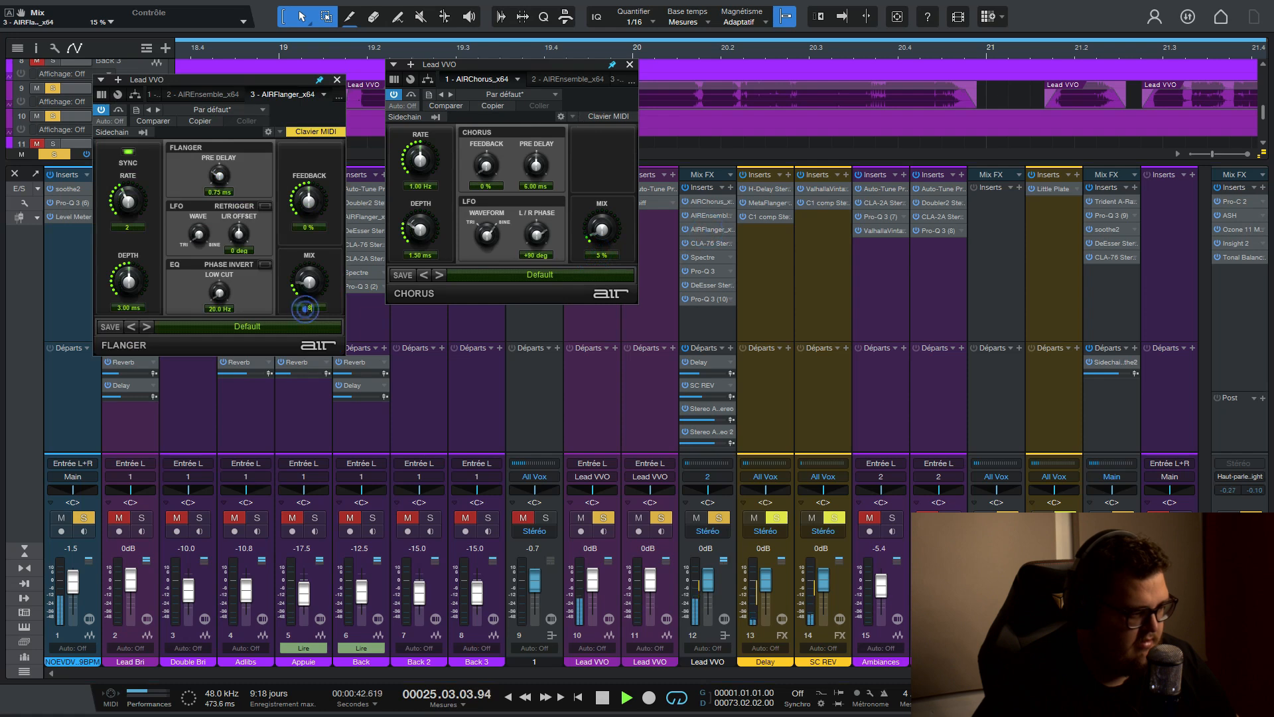
{"action": "key", "text": "Return"}
{"action": "left_click", "coordinate": [337, 80]}
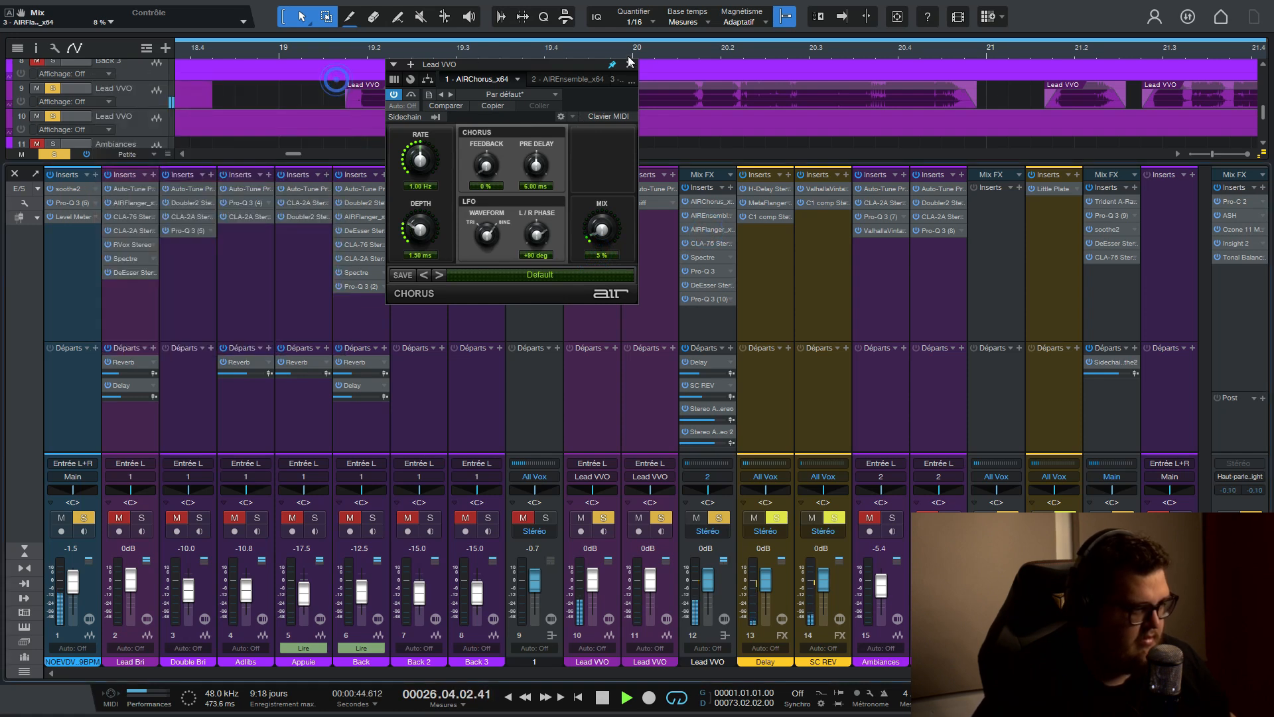
{"action": "left_click", "coordinate": [628, 64]}
Step: Unsolo and mute track 1 to hear the vocal alone, and stop playback
{"action": "left_click", "coordinate": [76, 517]}
{"action": "left_click", "coordinate": [63, 517]}
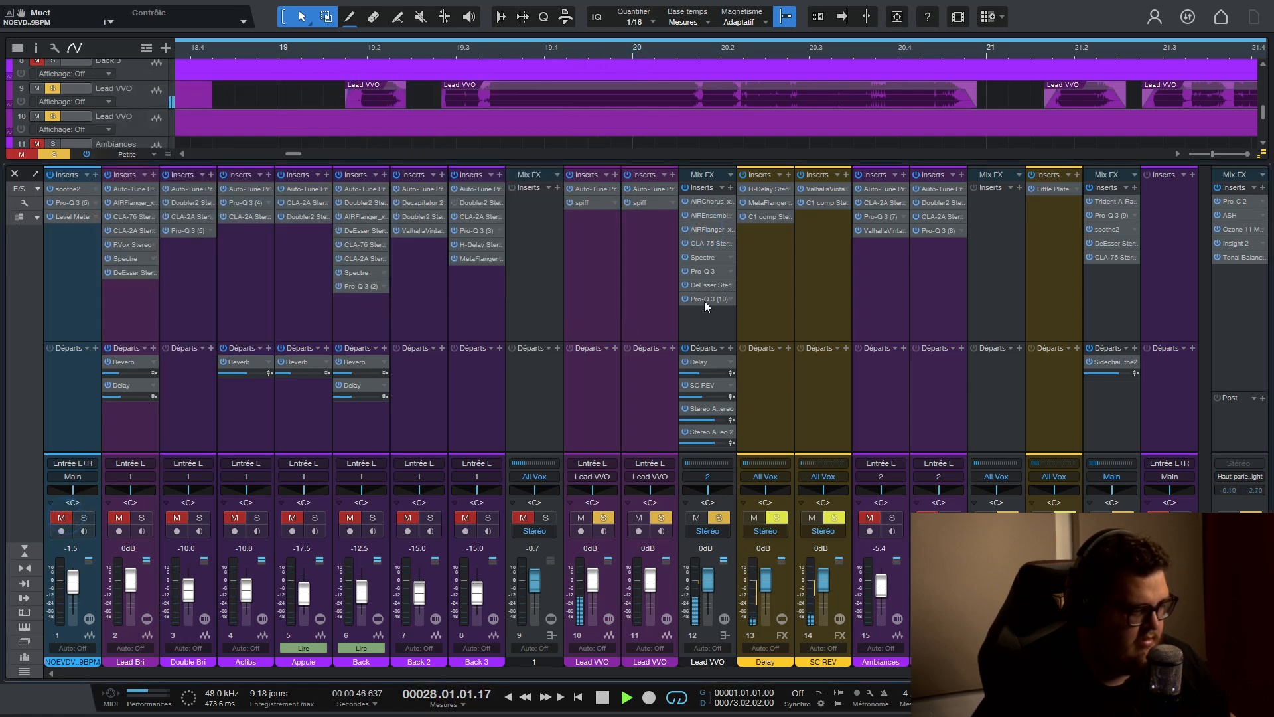
{"action": "key", "text": "space"}
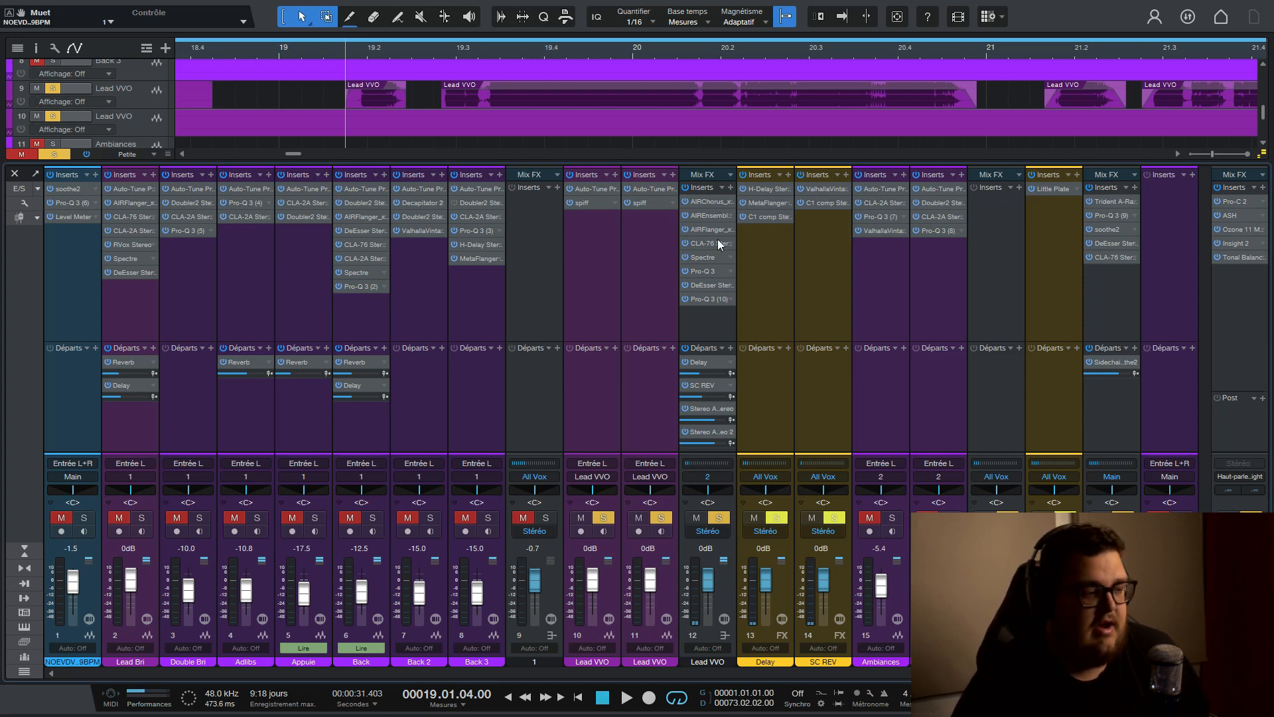
Step: Reopen the AIRChorus, AIREnsemble and AIRFlanger windows on Lead VVO and set the AIREnsemble mix to 8%
{"action": "left_click", "coordinate": [709, 201]}
{"action": "left_click", "coordinate": [712, 215]}
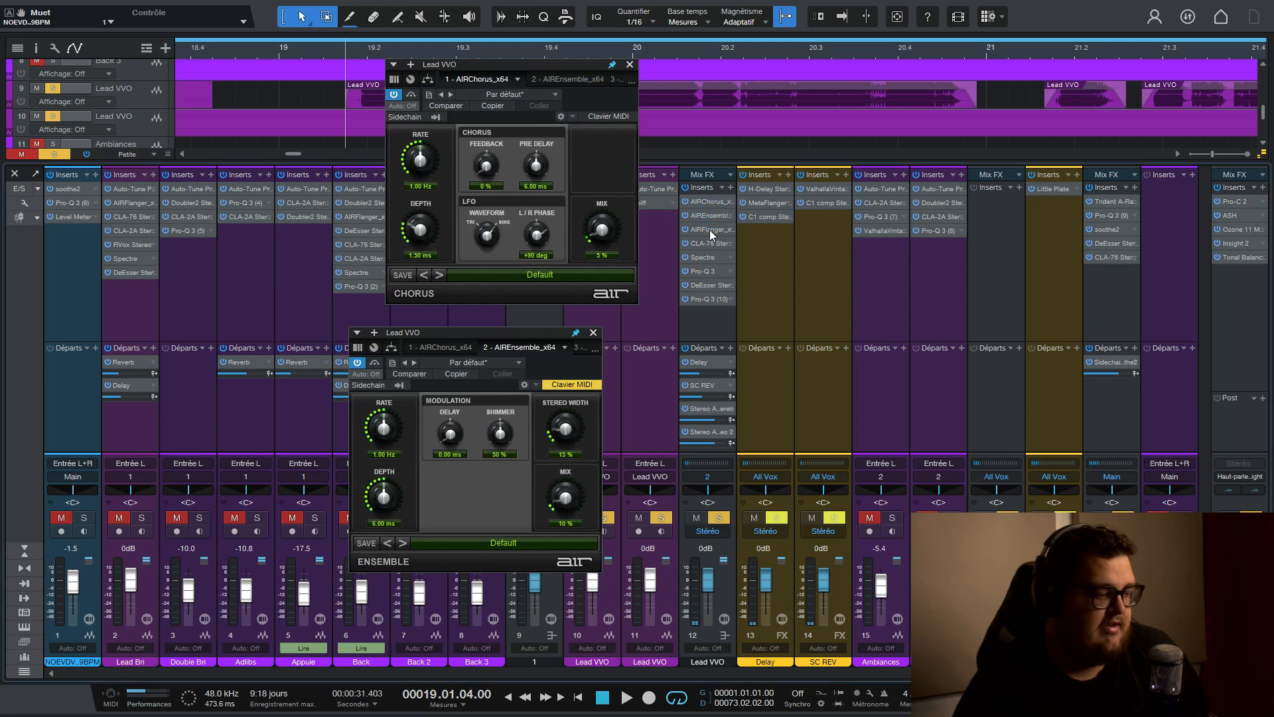
{"action": "left_click", "coordinate": [711, 229]}
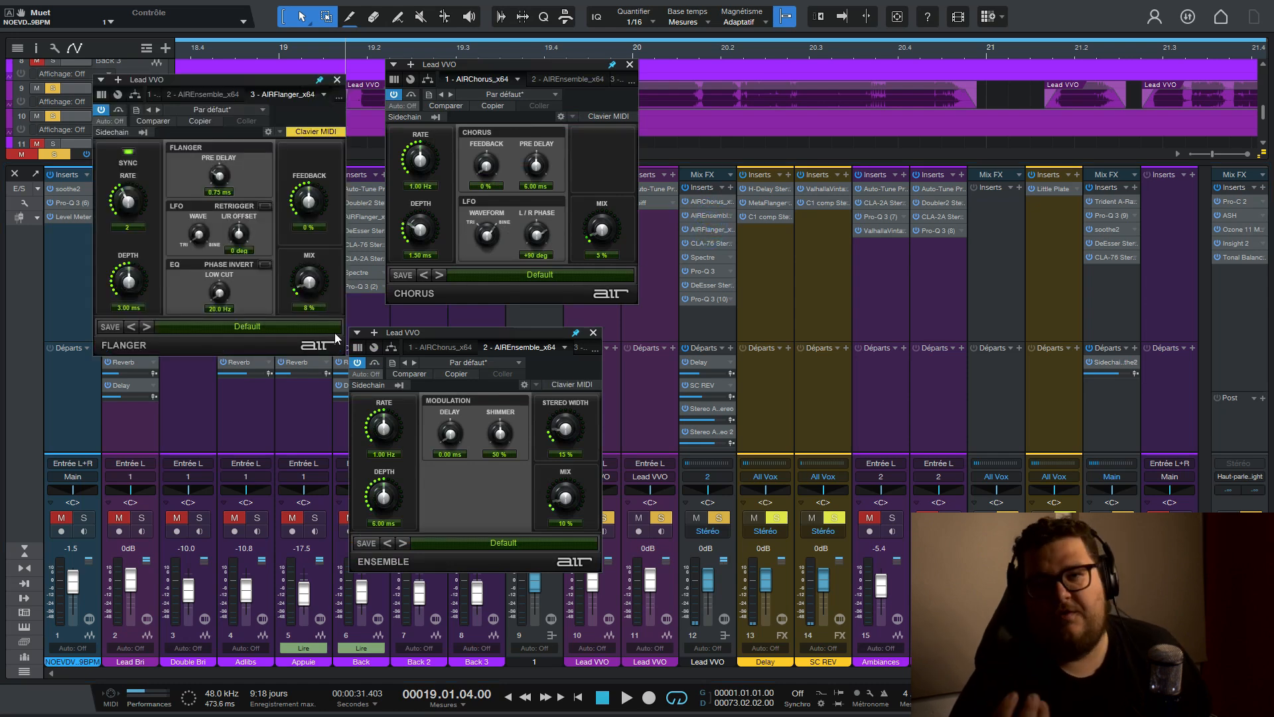
{"action": "left_click_drag", "start_coordinate": [565, 496], "coordinate": [564, 504]}
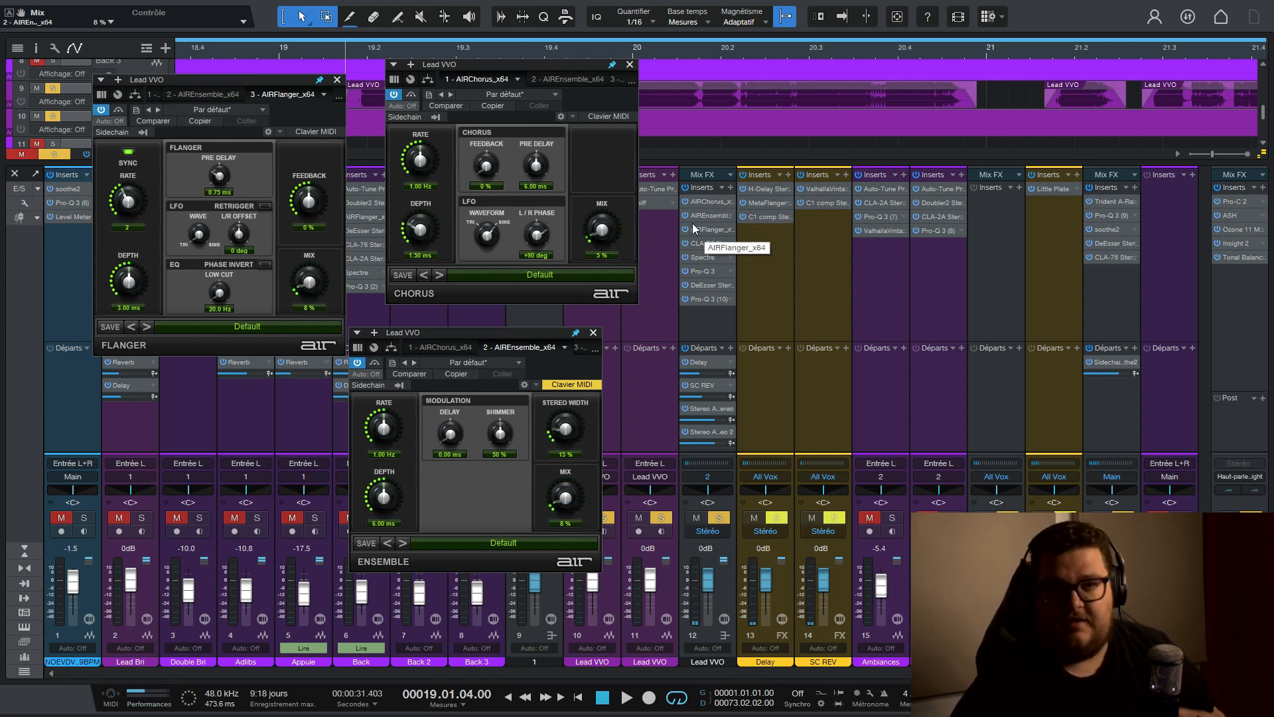
Step: Add Insight 2 at the end of the Lead VVO inserts, showing only its Sound Field beside the modulation plug-in windows
{"action": "left_click", "coordinate": [707, 315]}
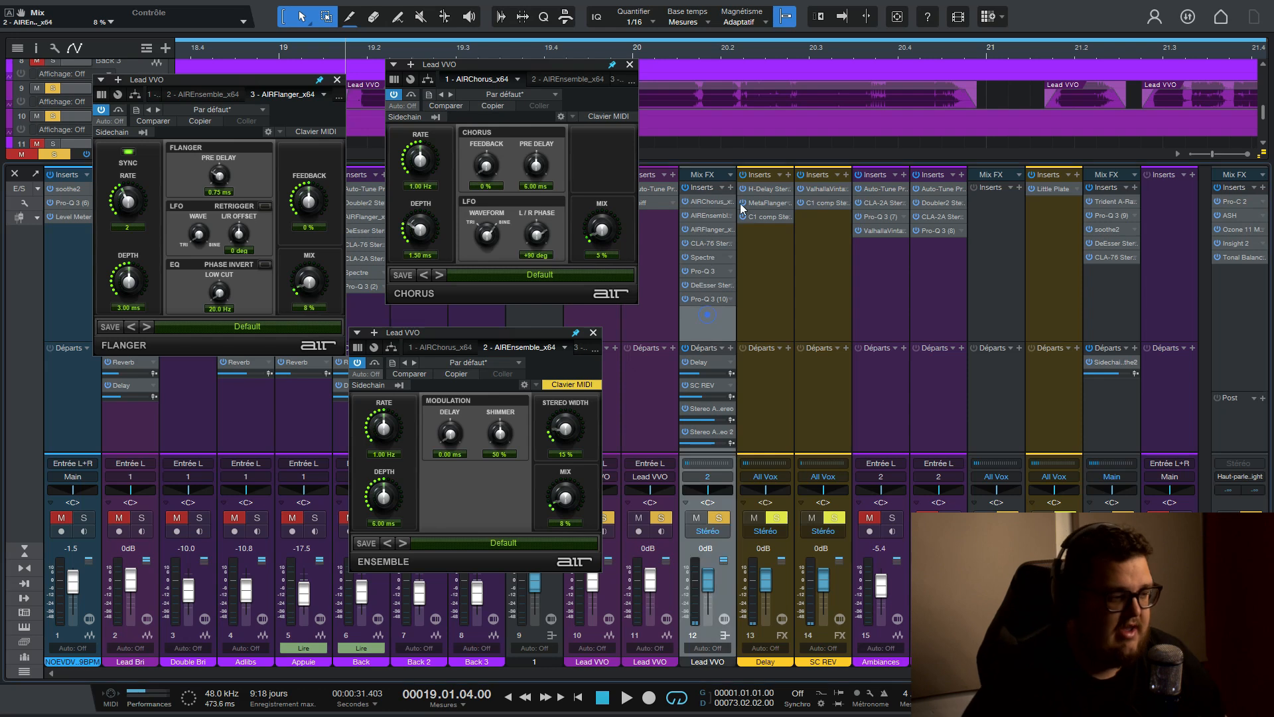
{"action": "left_click", "coordinate": [732, 189]}
{"action": "type", "text": "ins"}
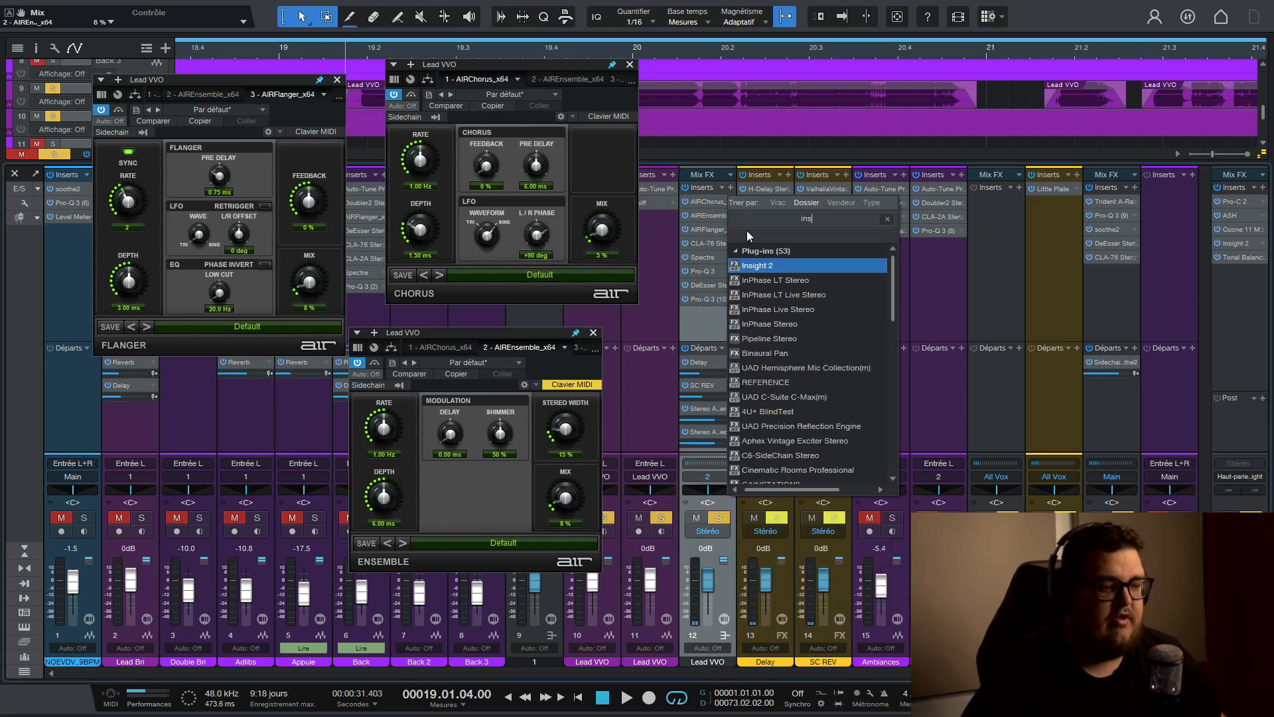
{"action": "left_click", "coordinate": [759, 265]}
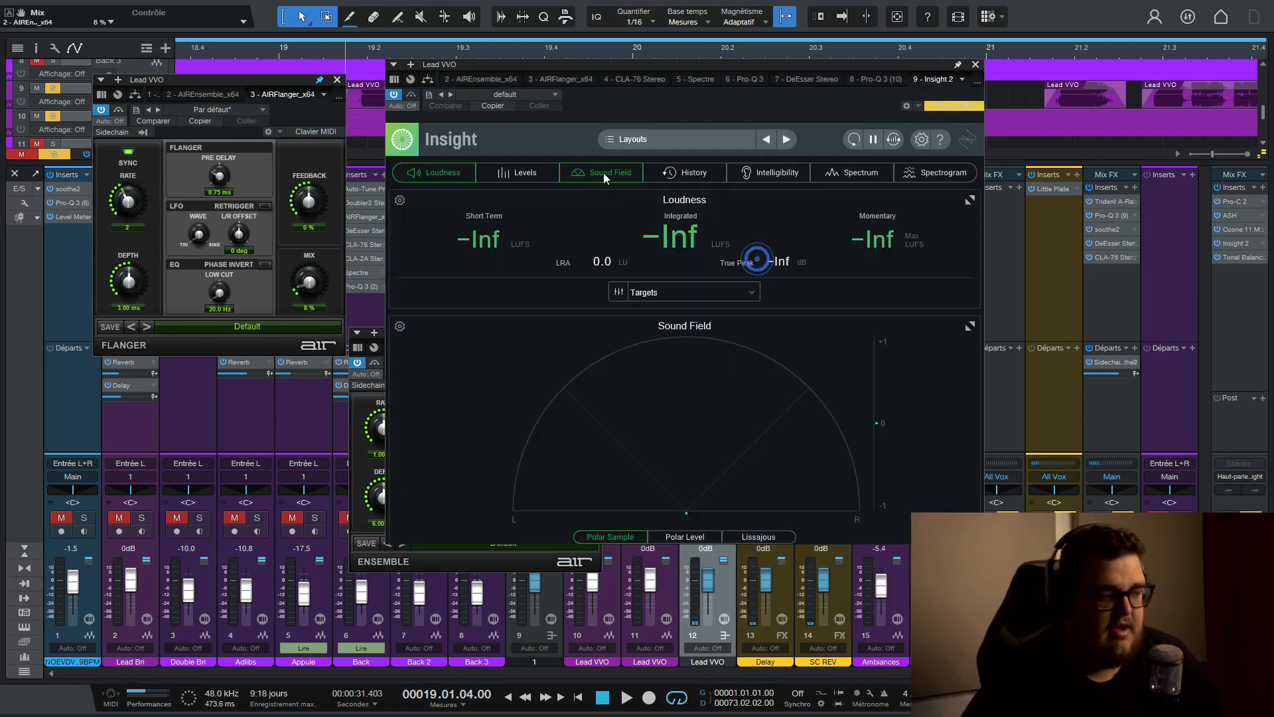
{"action": "left_click_drag", "start_coordinate": [735, 68], "coordinate": [1110, 74]}
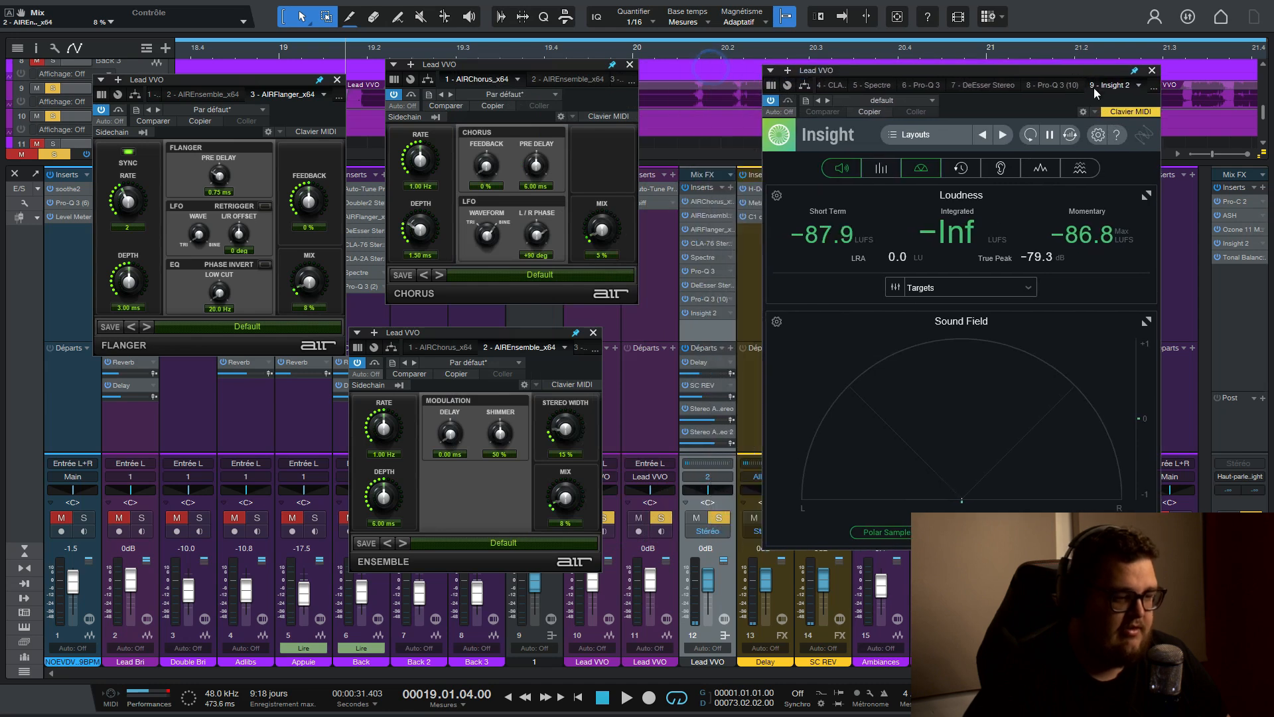
{"action": "left_click", "coordinate": [847, 170]}
{"action": "left_click_drag", "start_coordinate": [847, 70], "coordinate": [945, 79]}
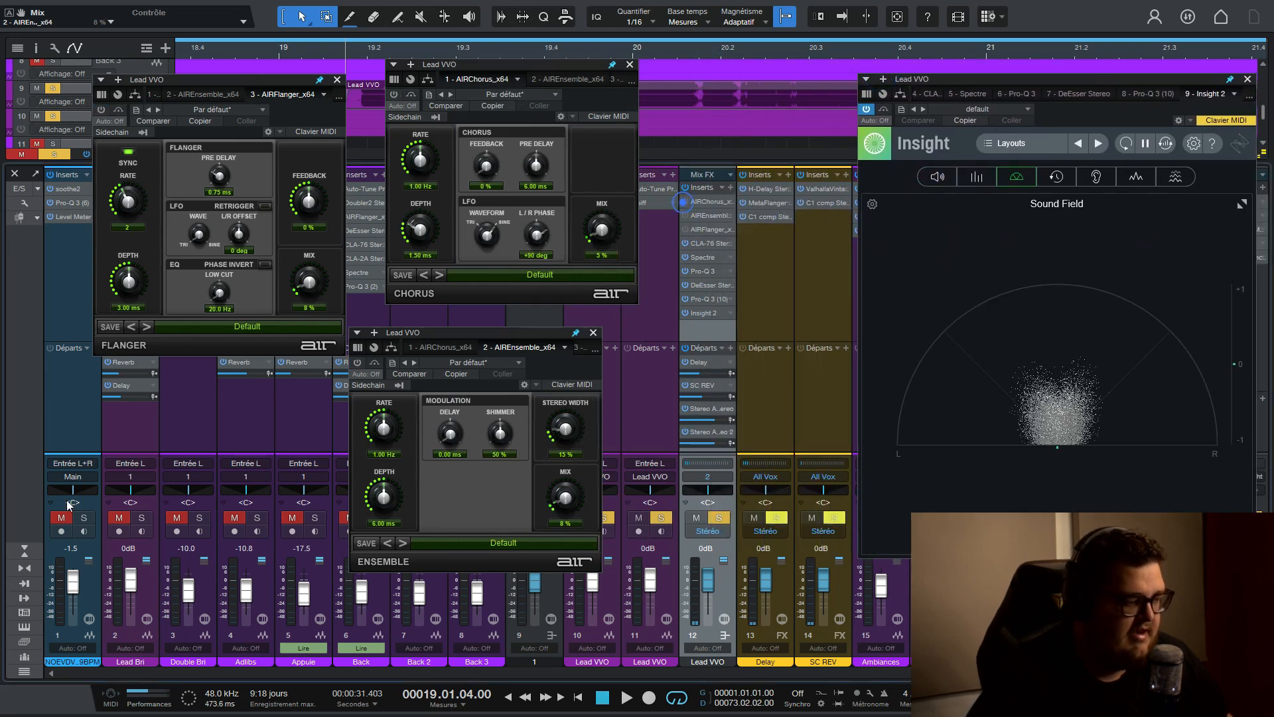
Step: Switch Insight 2's Sound Field to Polar Level beside the modulation windows and play the vocal with all three effects bypassed
{"action": "left_click_drag", "start_coordinate": [1082, 82], "coordinate": [903, 69]}
{"action": "left_click", "coordinate": [876, 524]}
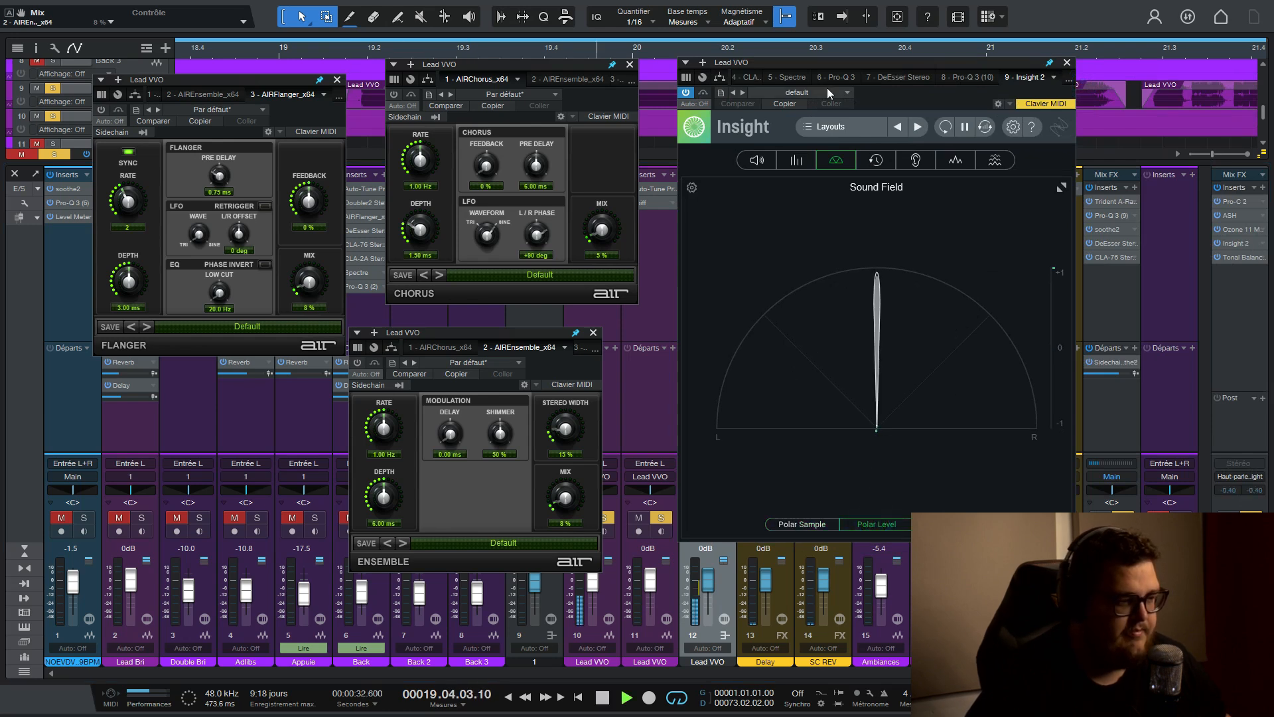
{"action": "left_click_drag", "start_coordinate": [824, 66], "coordinate": [952, 65]}
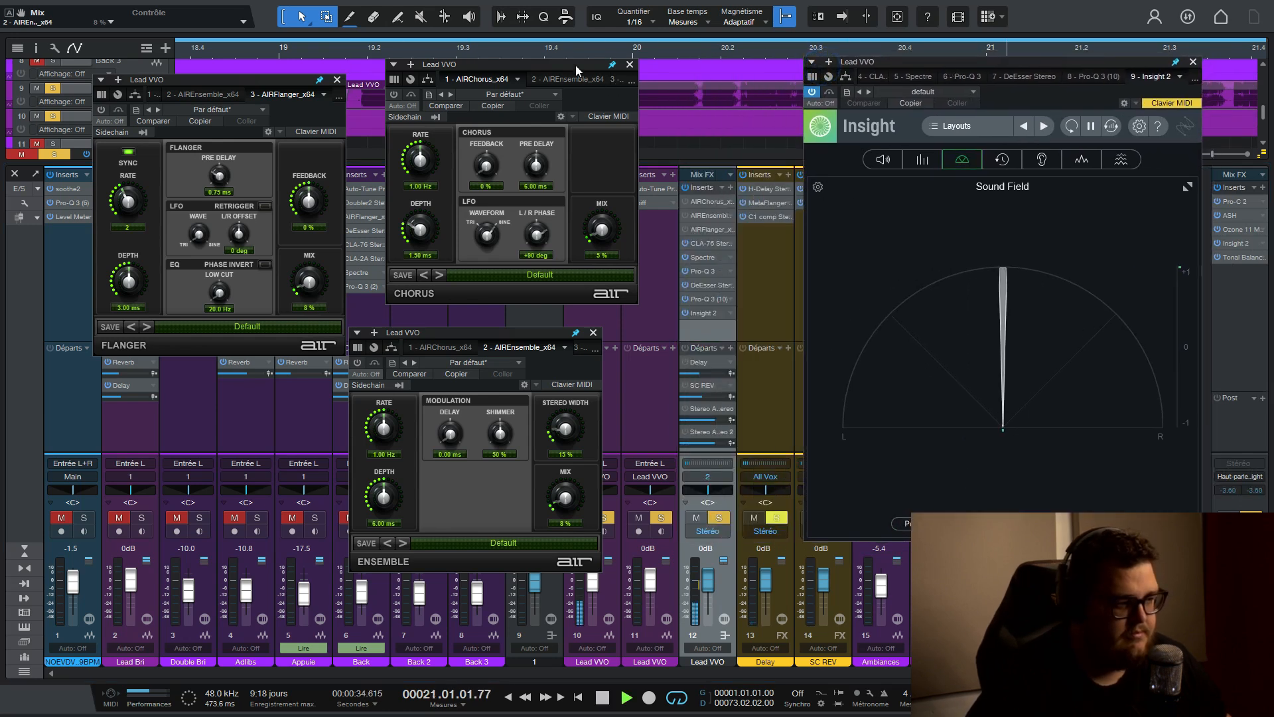
{"action": "left_click_drag", "start_coordinate": [576, 65], "coordinate": [501, 64]}
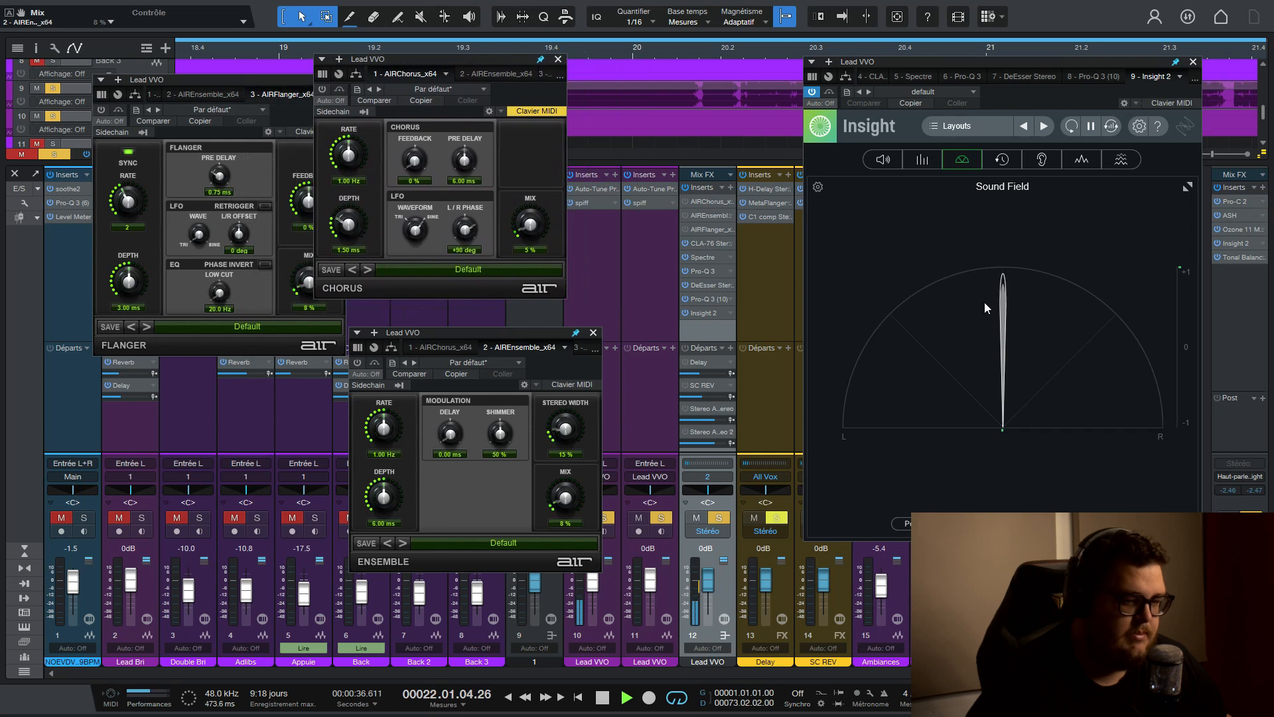
{"action": "key", "text": "space"}
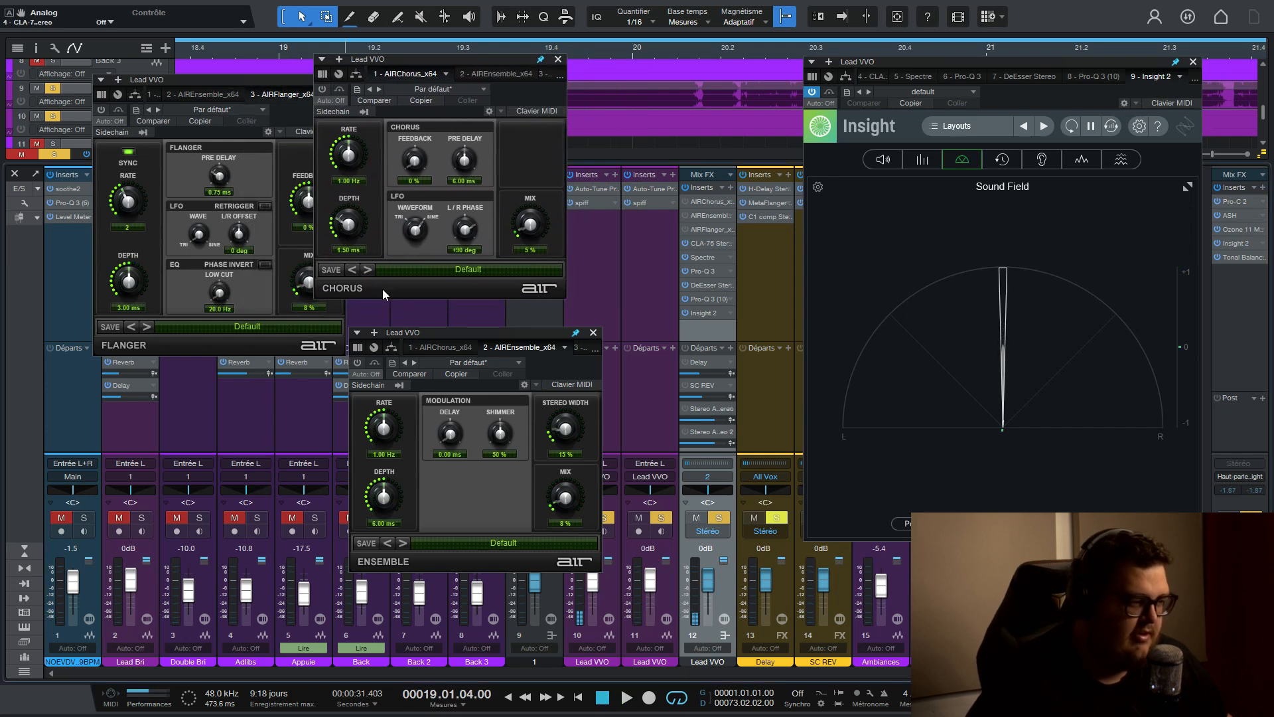
Step: Audition AIRChorus, AIREnsemble and AIRFlanger individually on Lead VVO, ending with all three enabled, and compare their stereo width in the Sound Field
{"action": "key", "text": "space"}
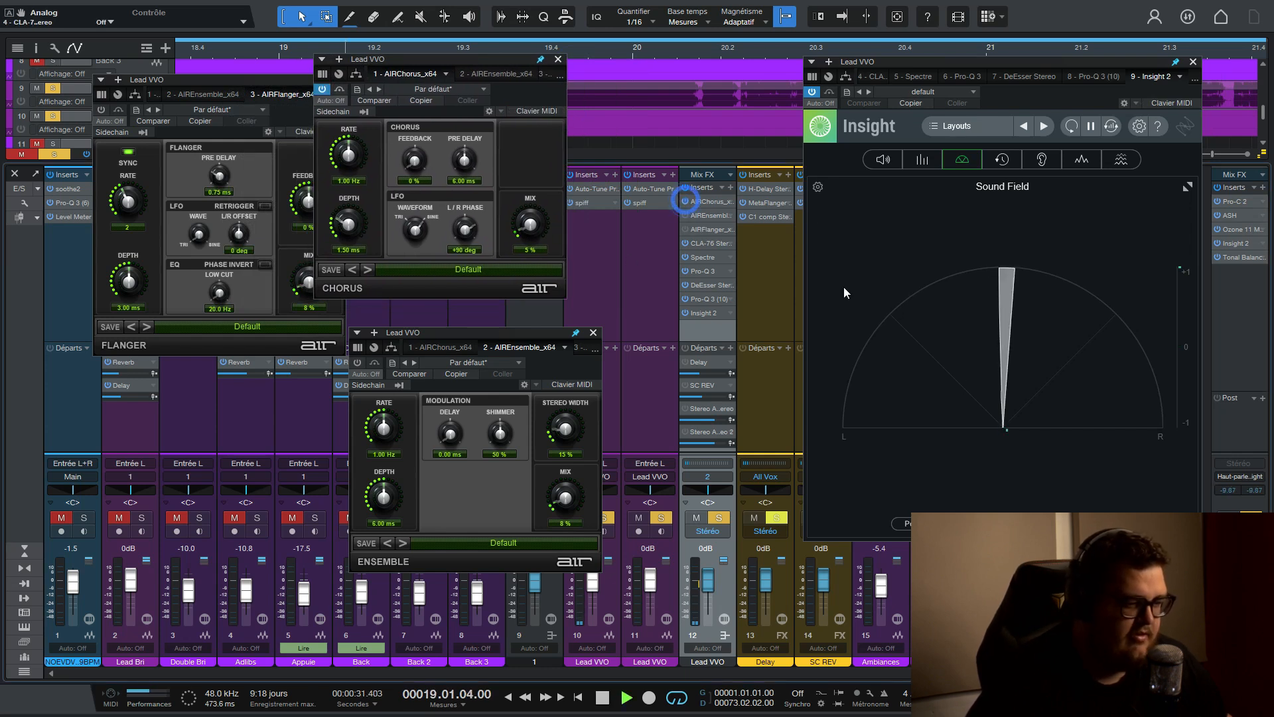
{"action": "key", "text": "space"}
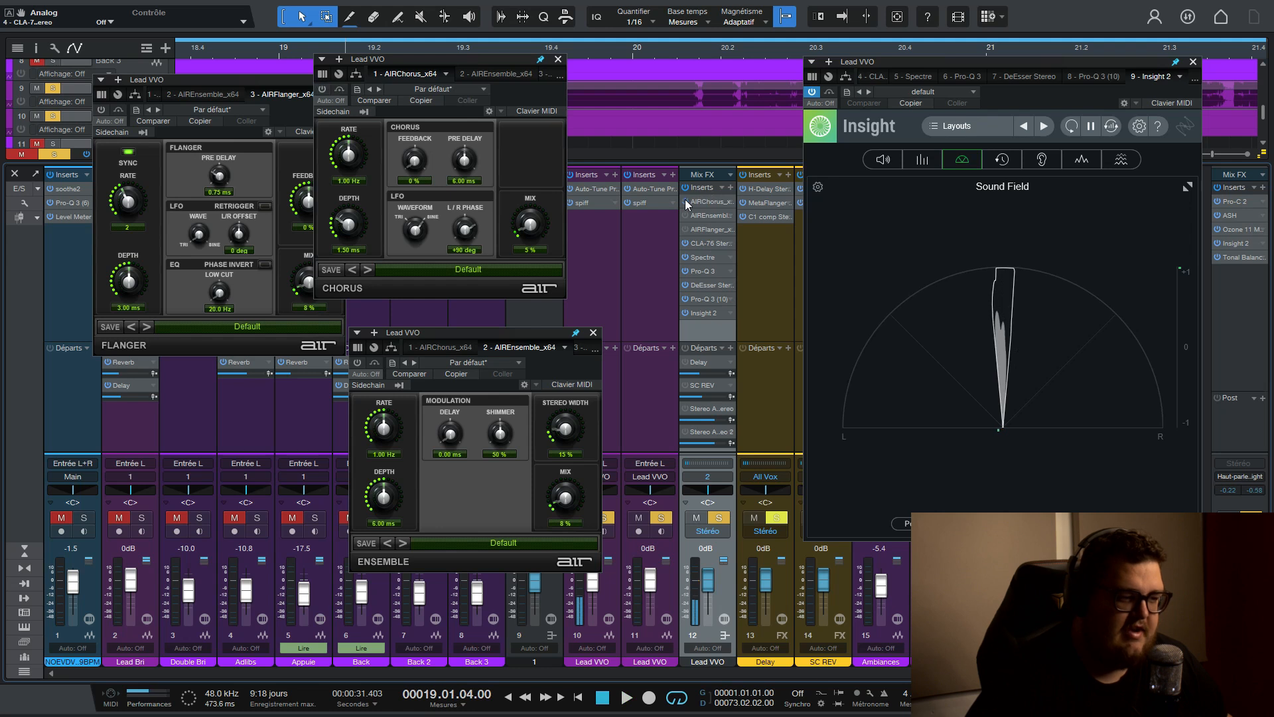
{"action": "key", "text": "space"}
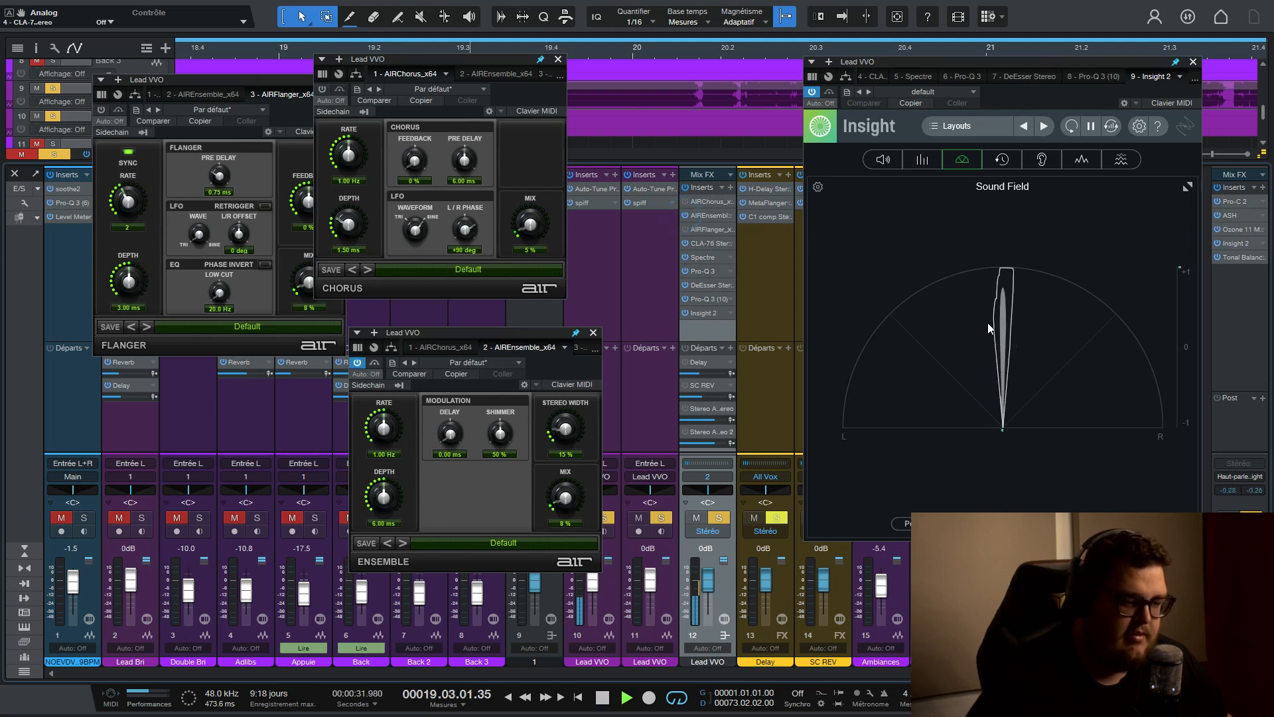
{"action": "key", "text": "space"}
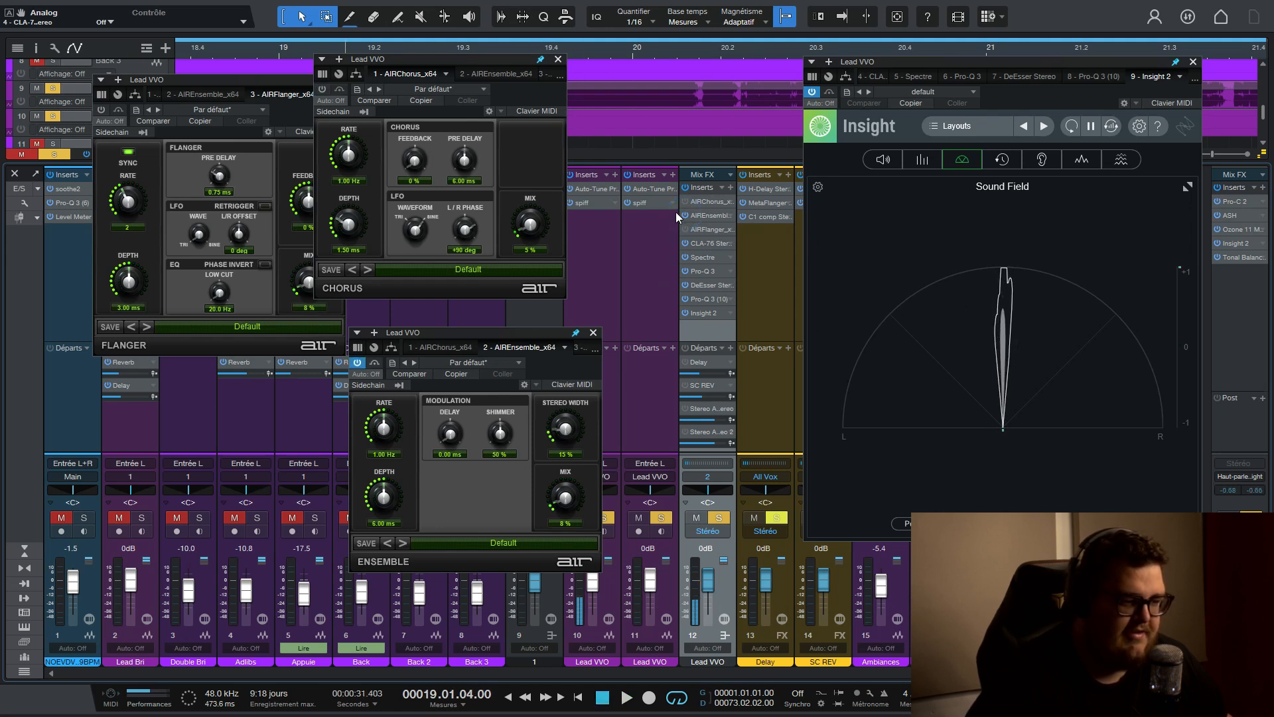
{"action": "key", "text": "space"}
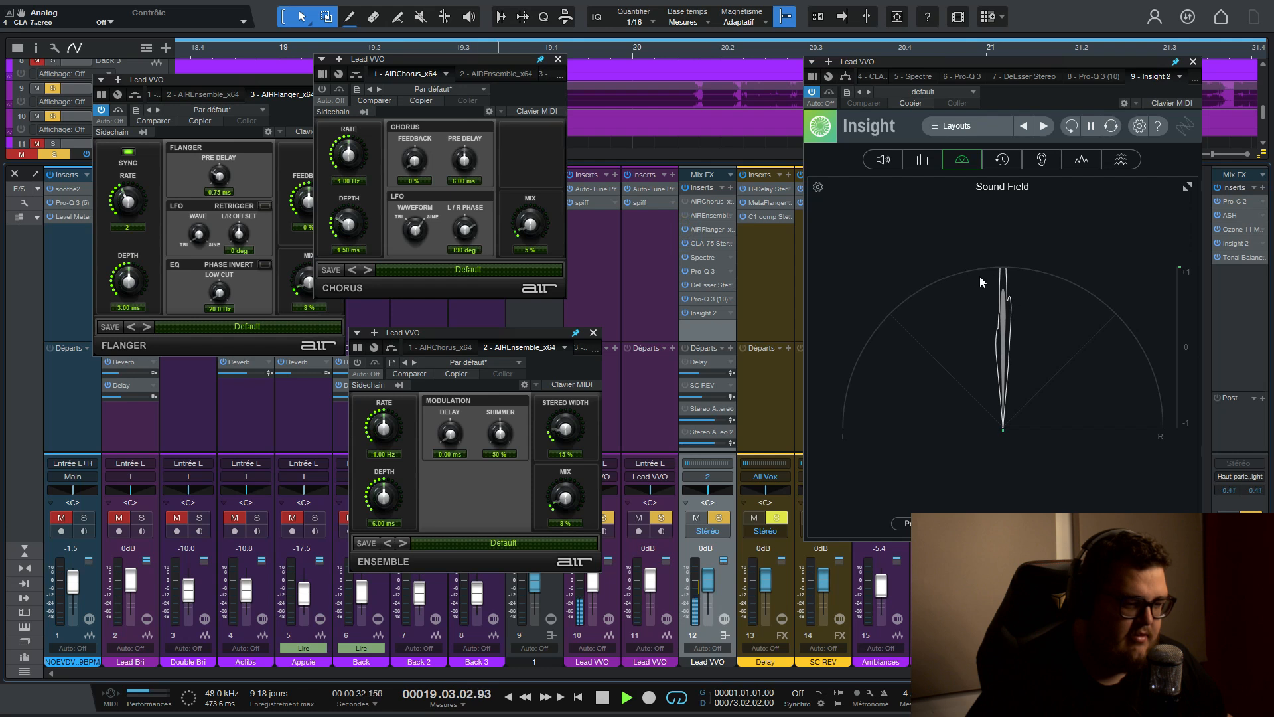
{"action": "left_click", "coordinate": [684, 215]}
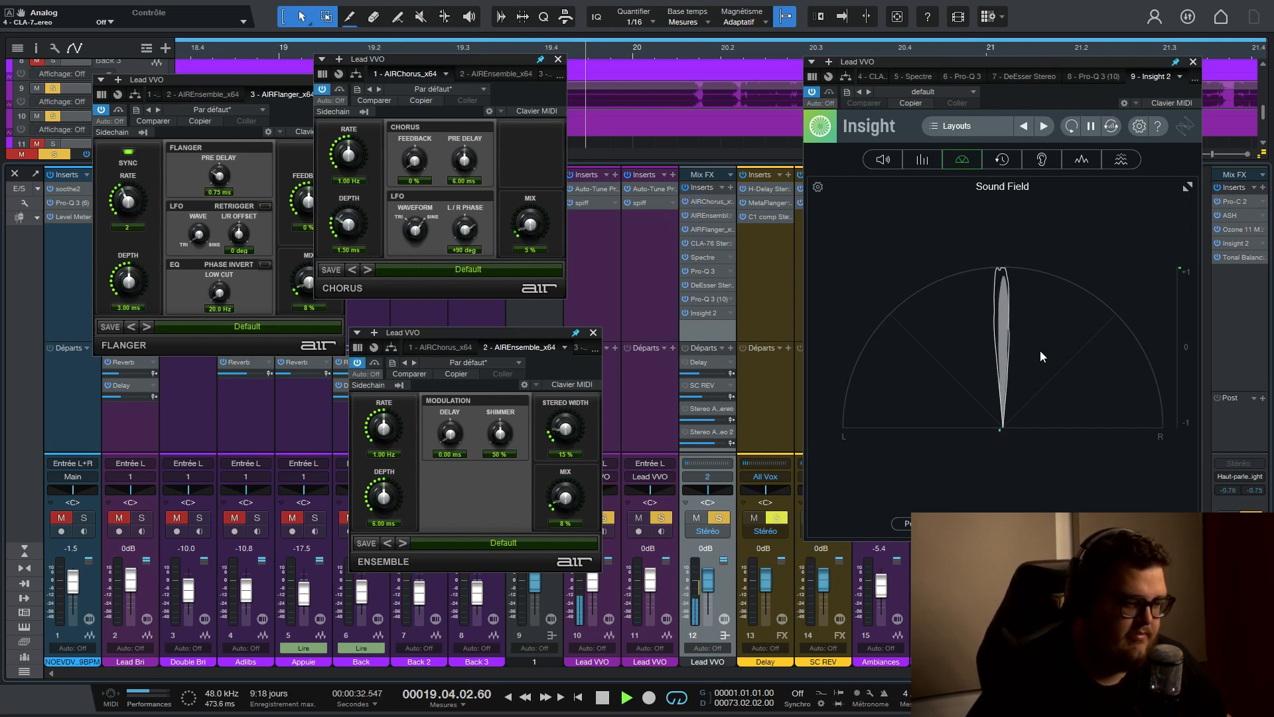
{"action": "key", "text": "space"}
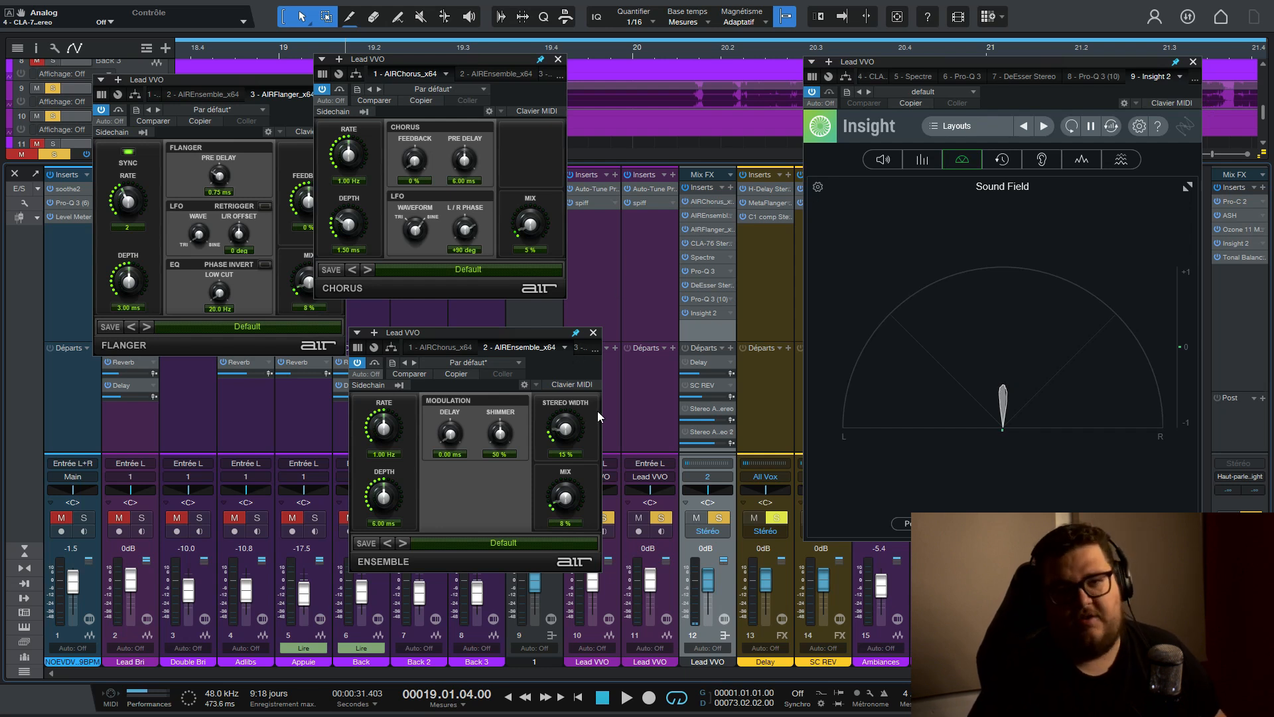
Step: Exaggerate the AIREnsemble with 100% stereo width and a mix of 100%, reduced to 45%, and check the playing vocal in the Sound Field
{"action": "left_click_drag", "start_coordinate": [558, 498], "coordinate": [648, 237]}
{"action": "key", "text": "space"}
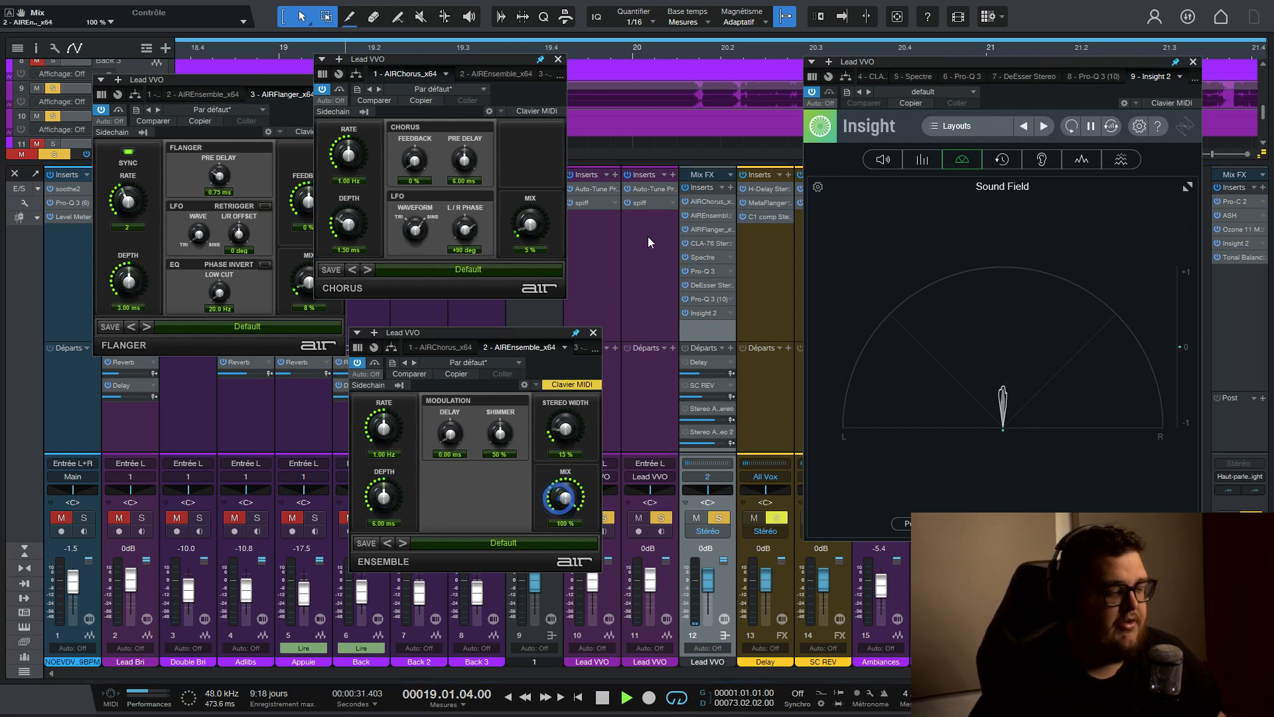
{"action": "left_click_drag", "start_coordinate": [565, 428], "coordinate": [464, 153]}
{"action": "left_click_drag", "start_coordinate": [565, 497], "coordinate": [568, 575]}
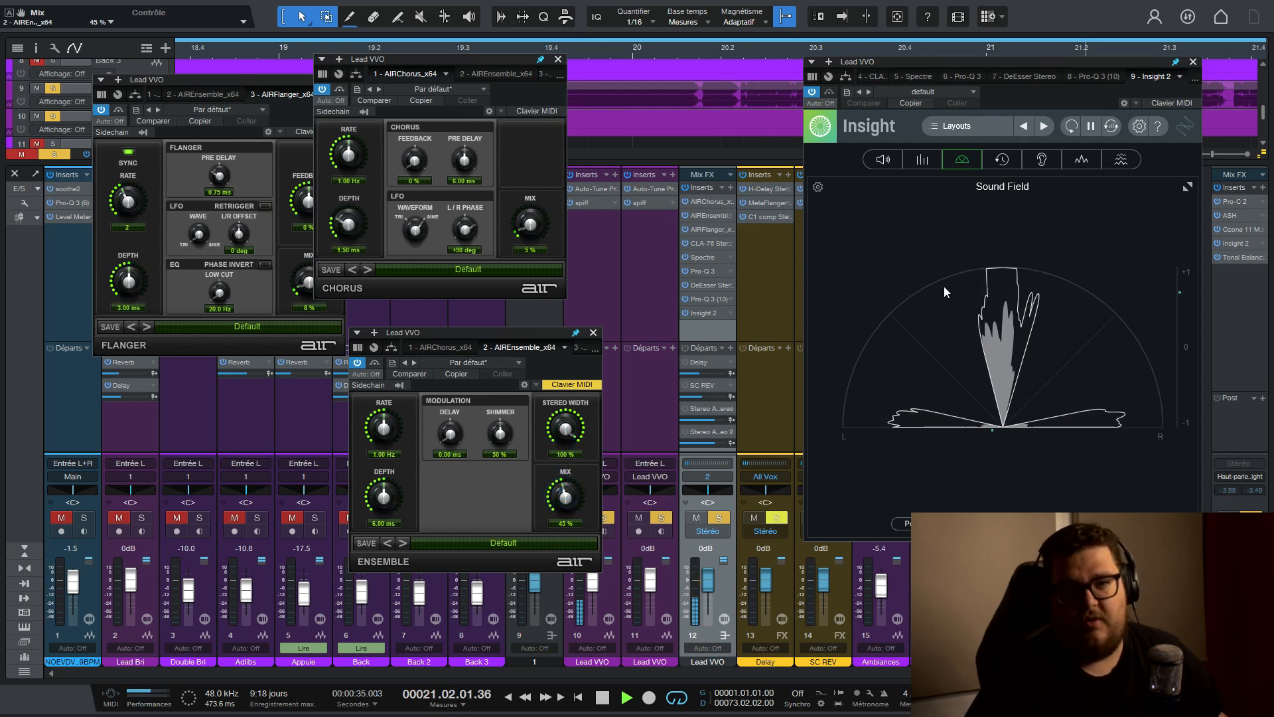
{"action": "left_click_drag", "start_coordinate": [939, 62], "coordinate": [739, 14]}
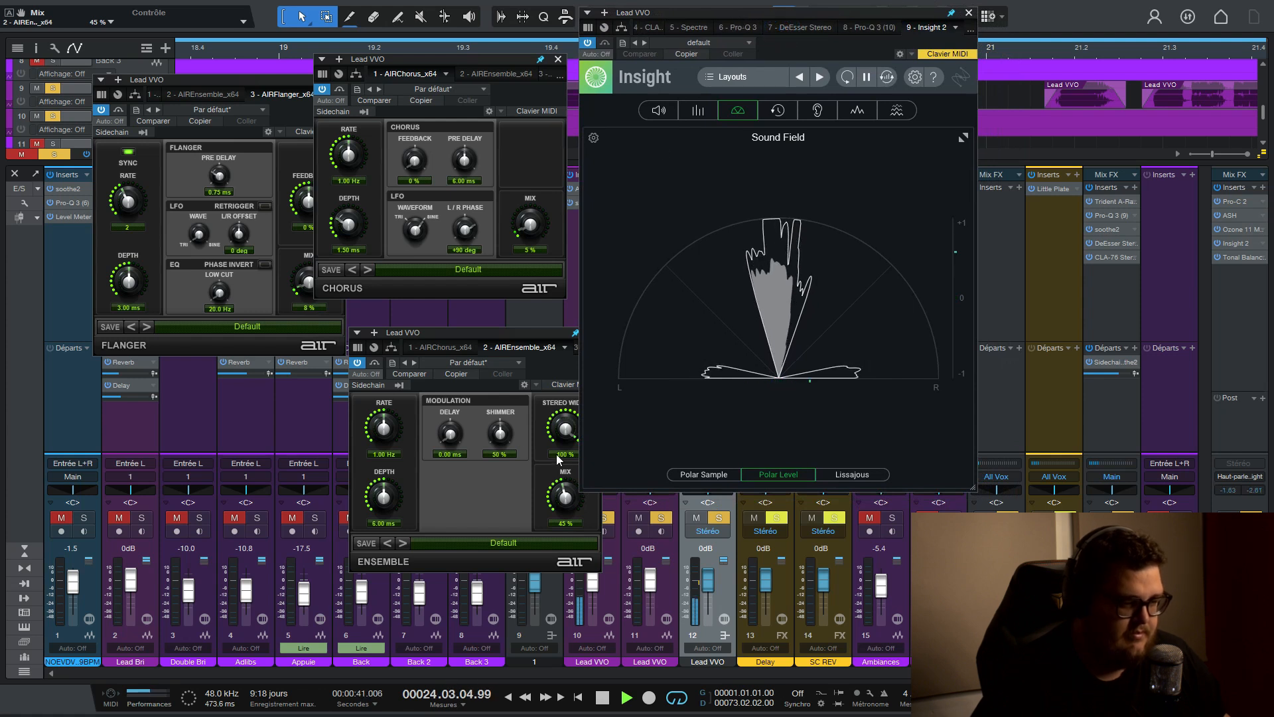
{"action": "key", "text": "space"}
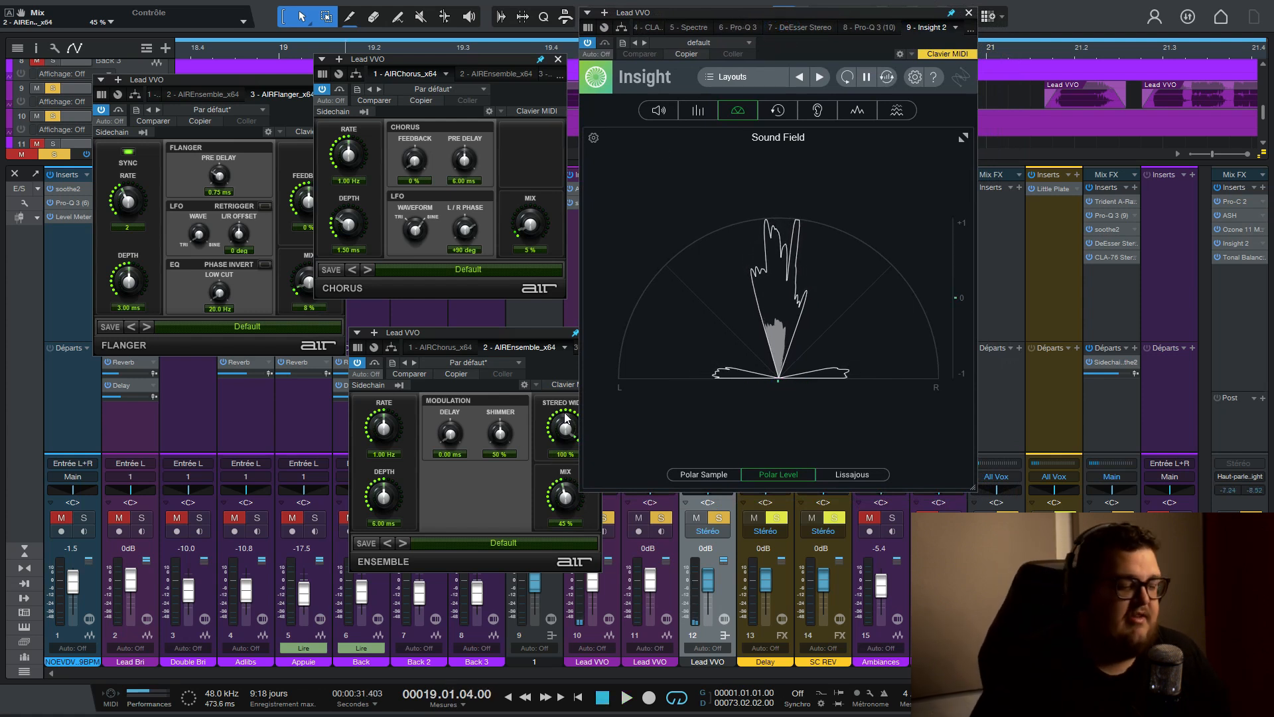
Step: Set the AIREnsemble stereo width back to 15% and its mix back to 8%
{"action": "left_click_drag", "start_coordinate": [565, 417], "coordinate": [539, 545]}
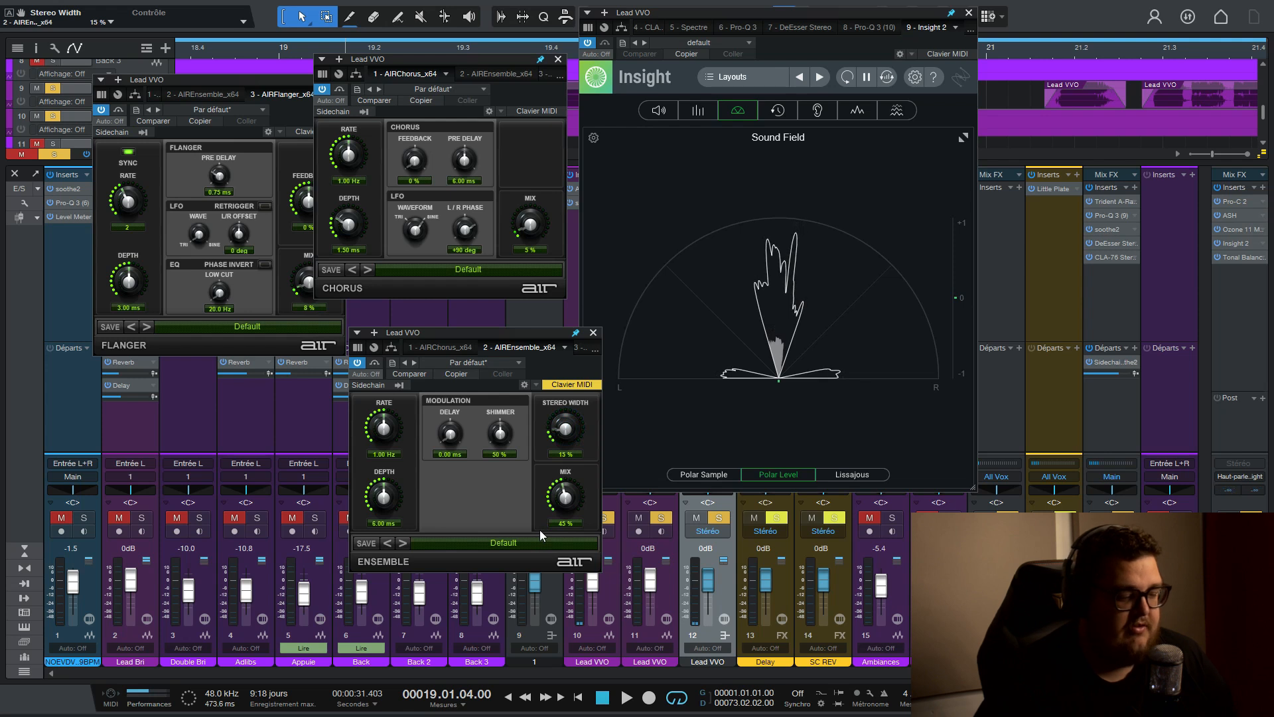
{"action": "left_click_drag", "start_coordinate": [565, 496], "coordinate": [561, 544]}
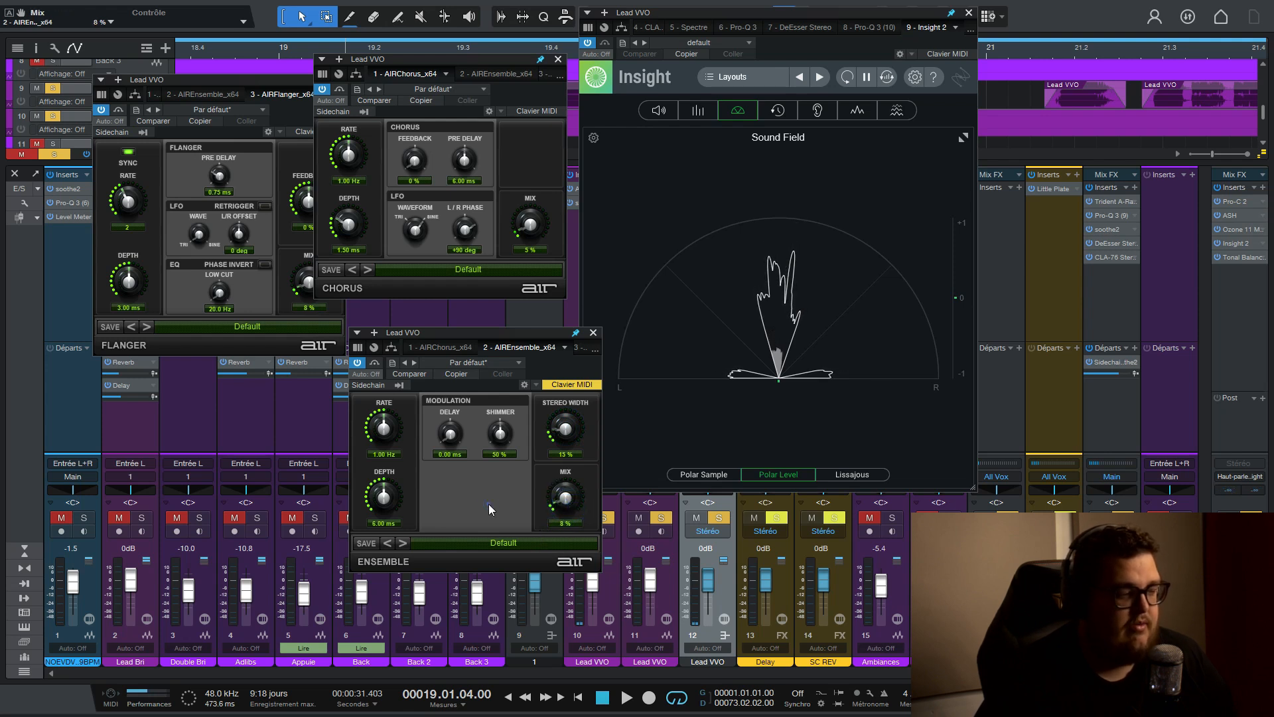
{"action": "left_click_drag", "start_coordinate": [515, 336], "coordinate": [480, 310]}
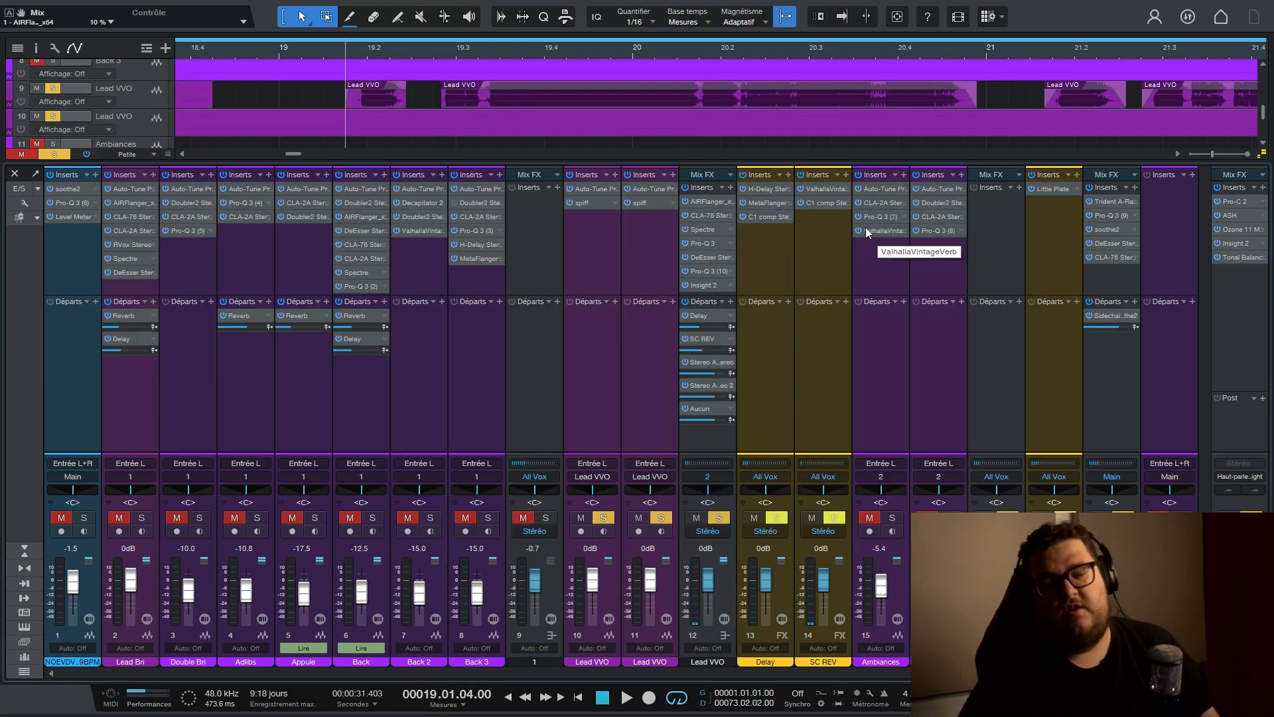
Step: Zoom out the arrangement around bar 19 to view more of the Lead VVO clips
{"action": "scroll", "coordinate": [536, 50], "scroll_direction": "down", "scroll_amount": 10}
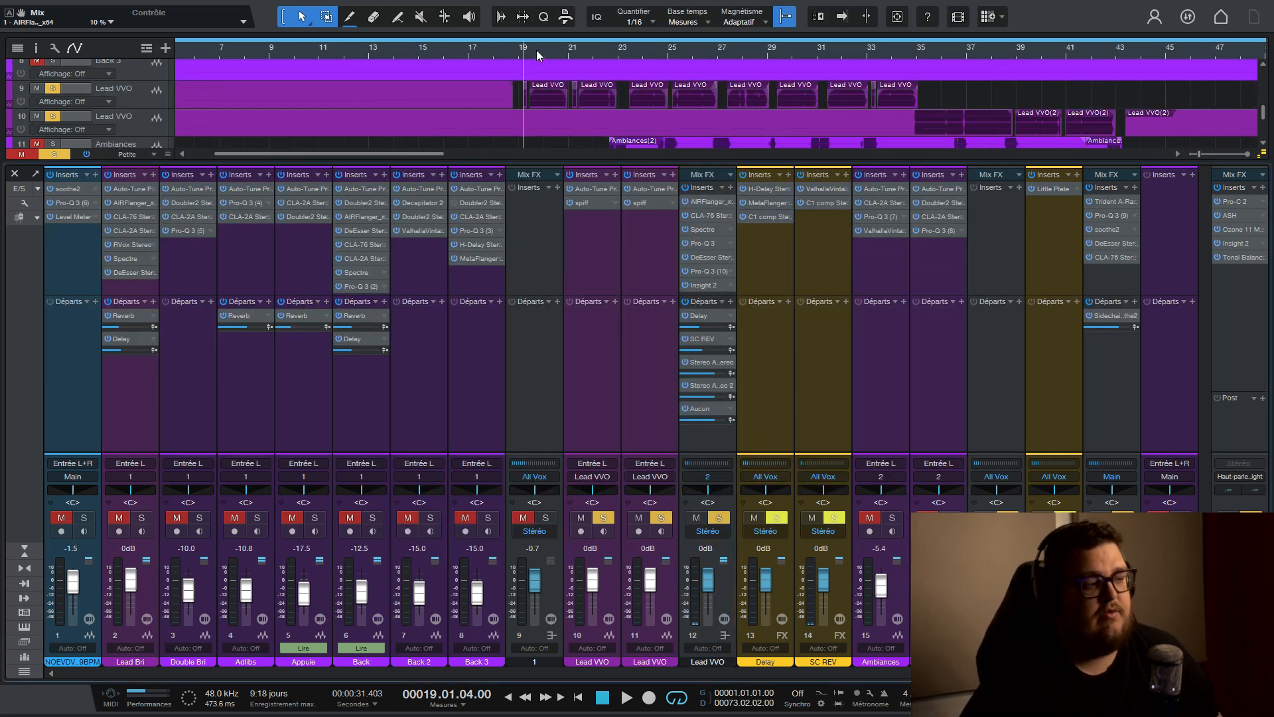